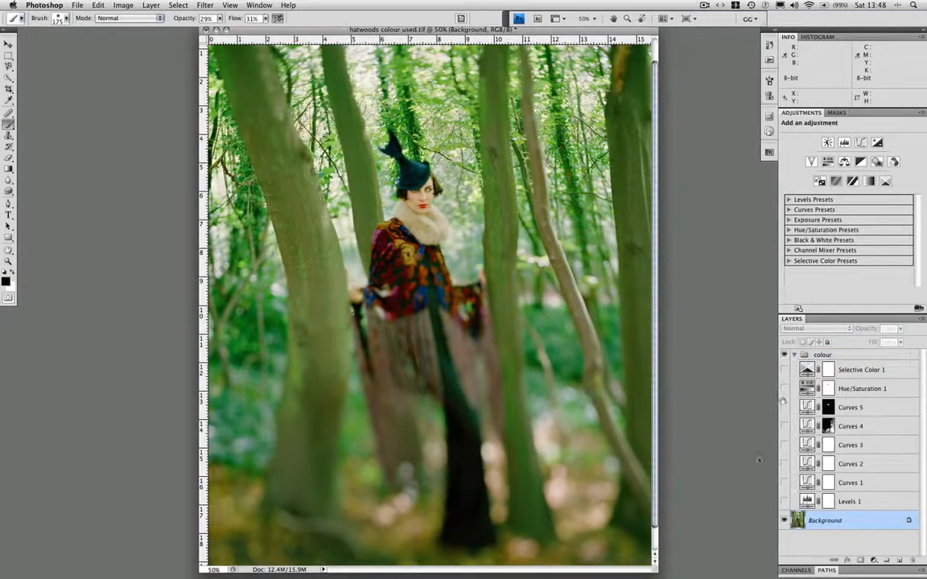
- Compare the photo with and without the colour group's adjustments, and leave all its adjustment layers hidden
left_click_drag(785, 369, 785, 502)
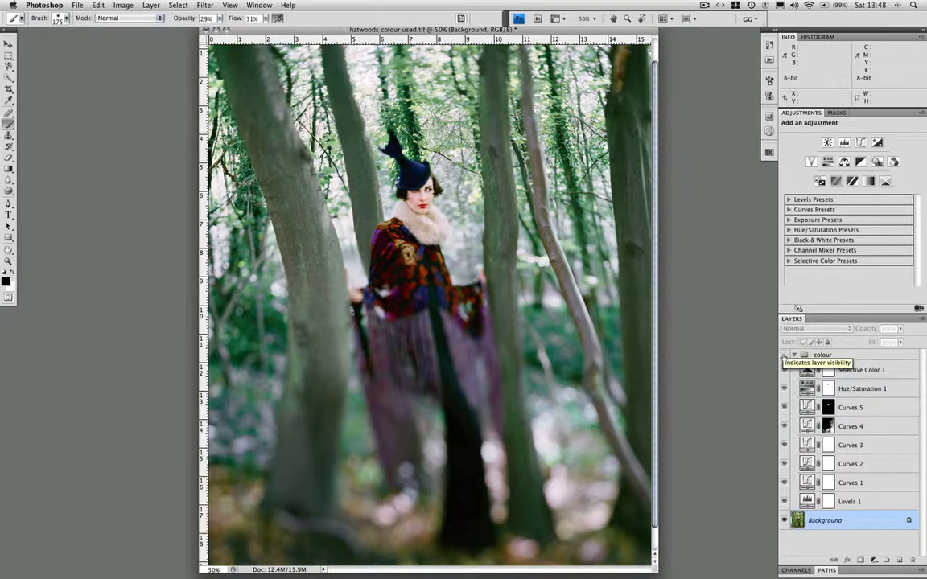
left_click(784, 356)
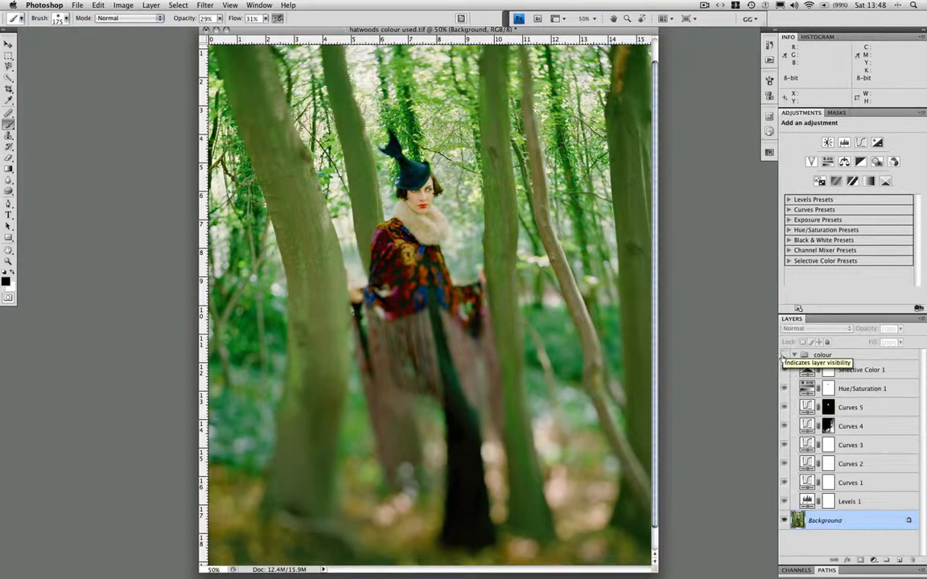
left_click(784, 355)
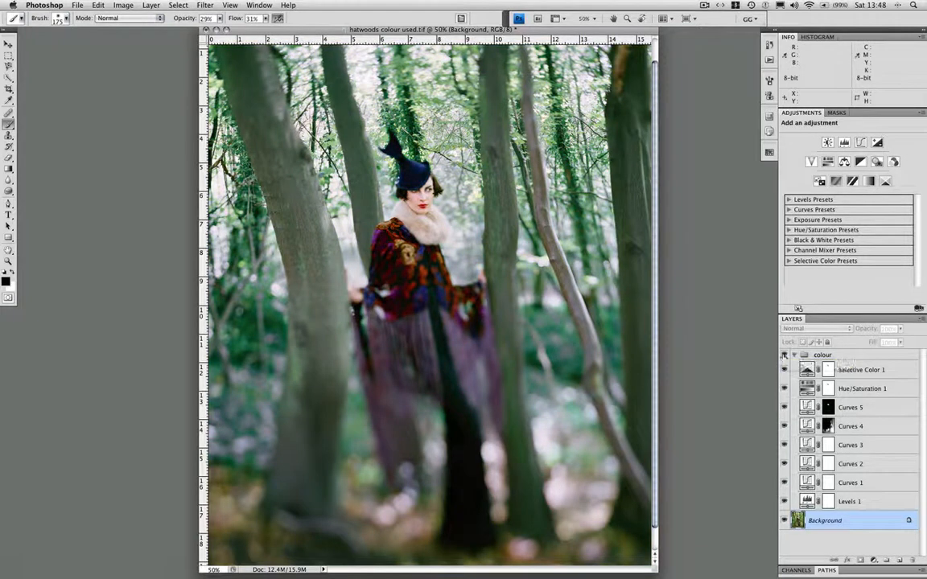
left_click_drag(784, 370, 784, 501)
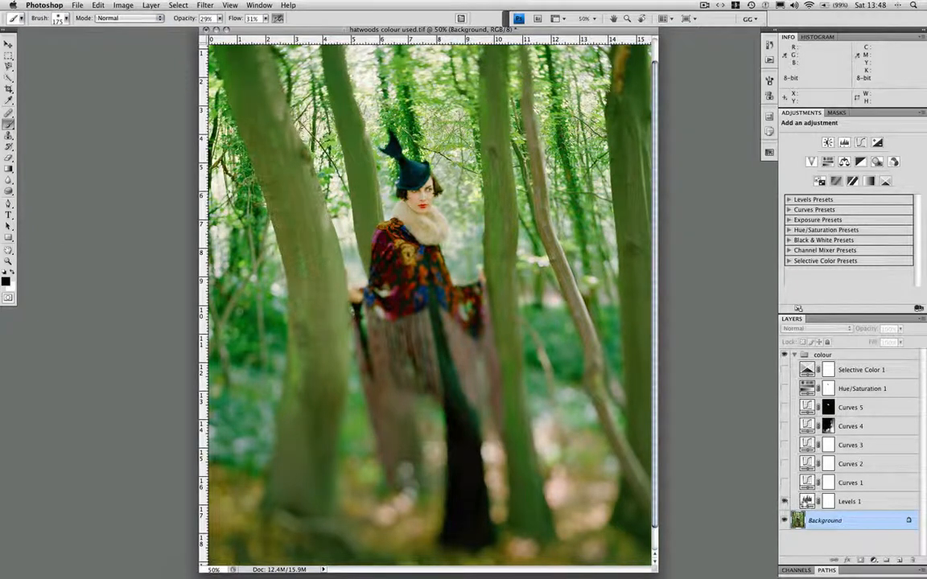
- Show the Levels 1, Curves 1 and Curves 2 layers one at a time and view each one's adjustment settings
left_click(786, 502)
left_click(807, 502)
left_click(785, 483)
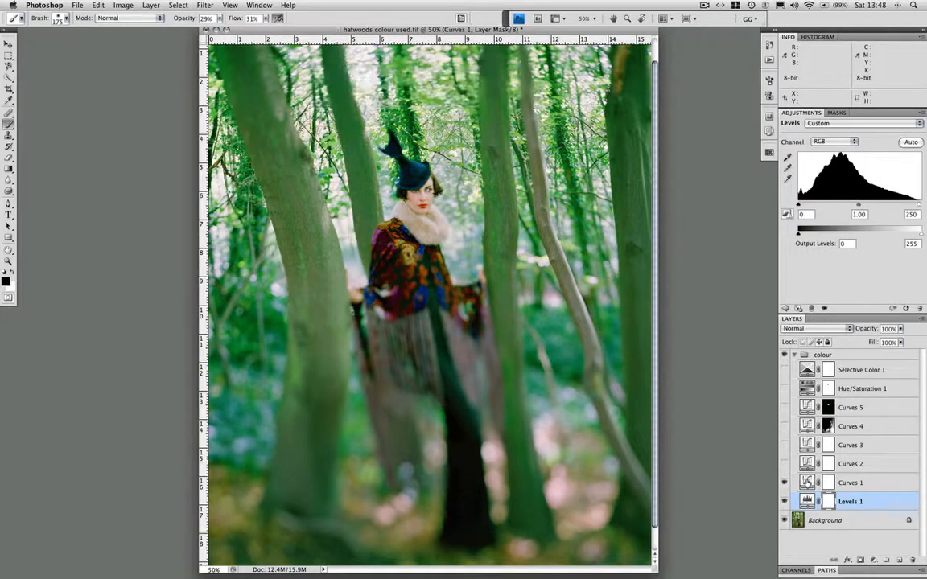
left_click(809, 483)
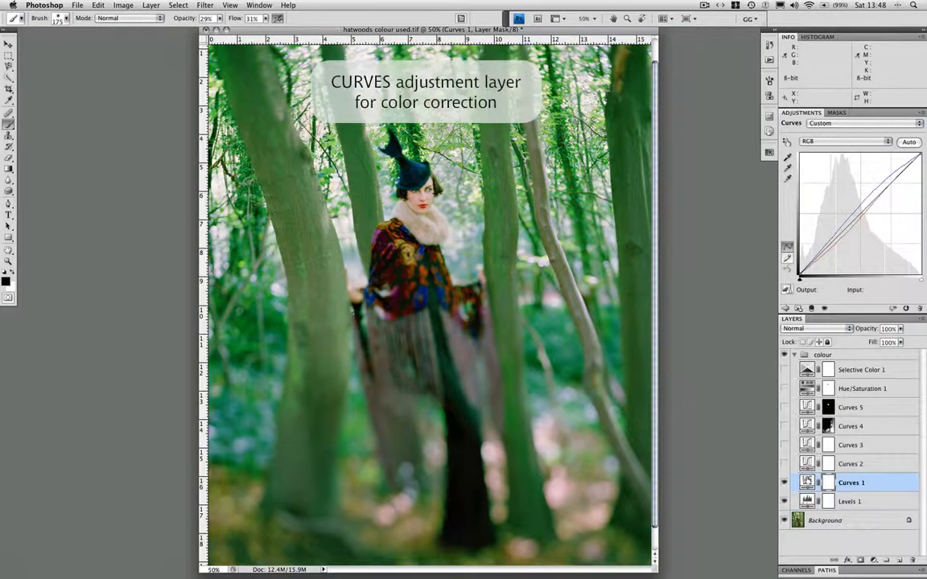
left_click(785, 464)
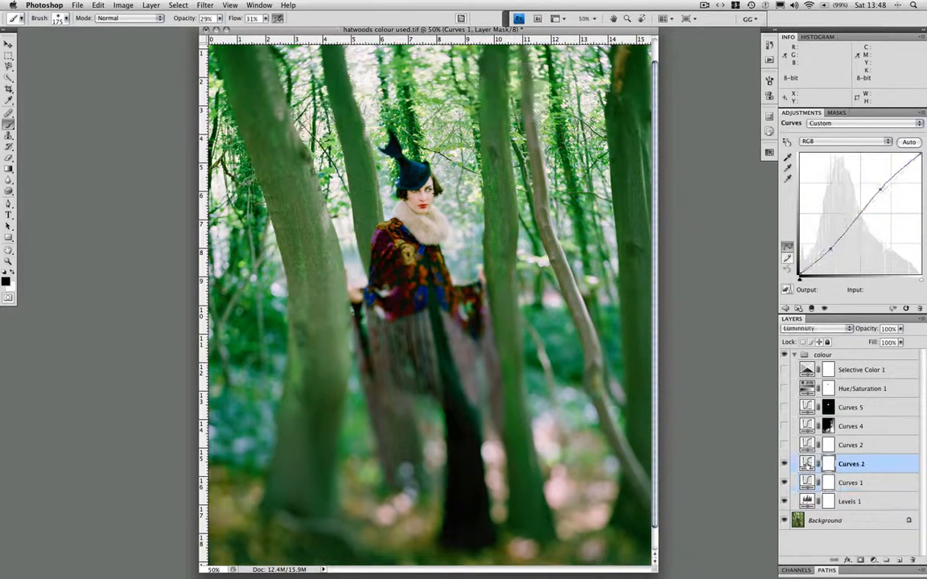
left_click(808, 463)
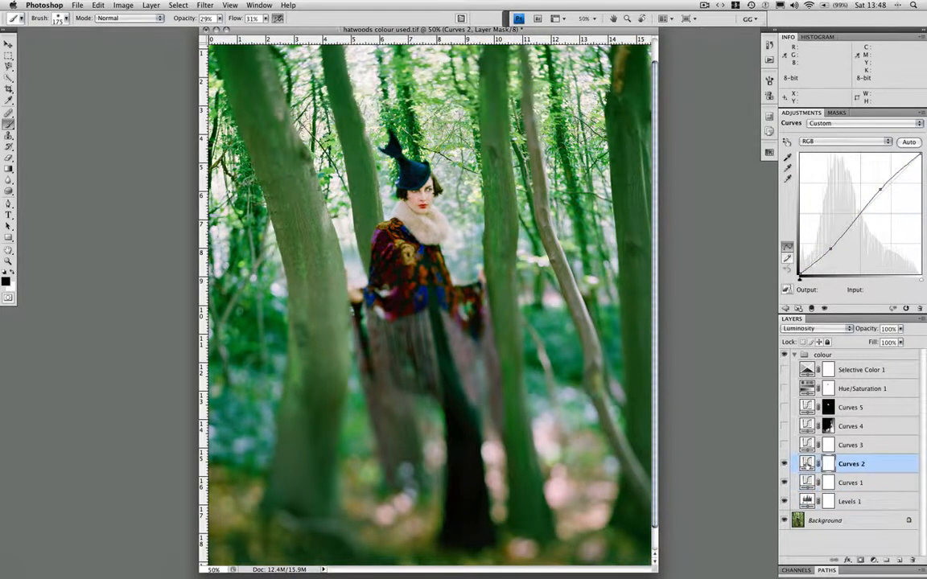
- Show the Curves 3, Curves 4 and Curves 5 layers one at a time and examine their curve settings
left_click(785, 445)
left_click(807, 445)
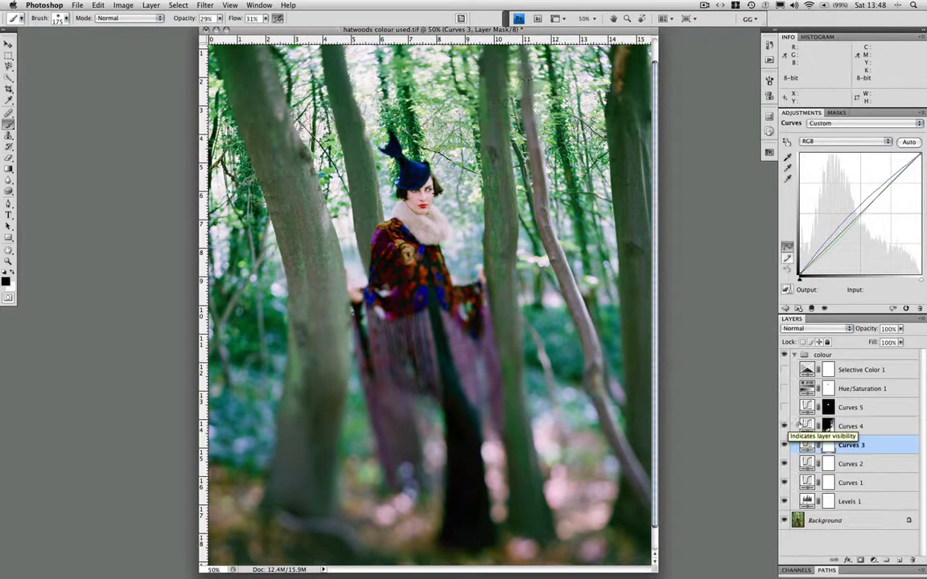
left_click(785, 426)
left_click(807, 427)
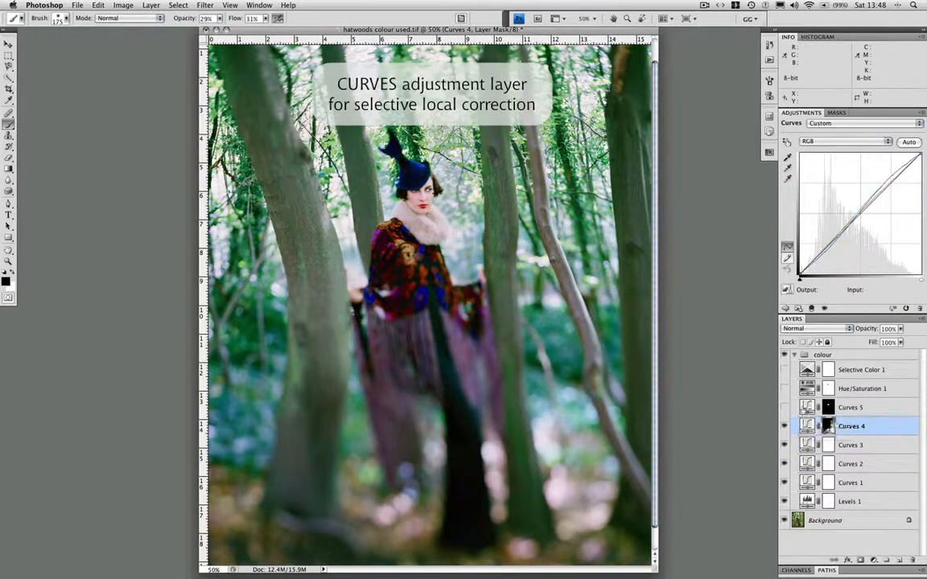
left_click(785, 407)
left_click(808, 408)
- Show the Hue/Saturation 1 layer and review its settings along with those of Selective Color 1
left_click(784, 389)
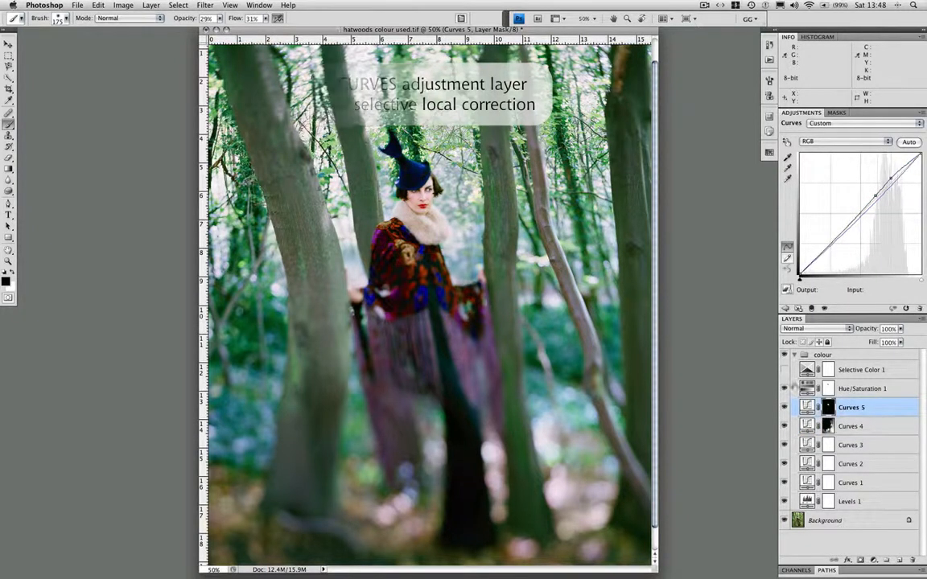
left_click(807, 389)
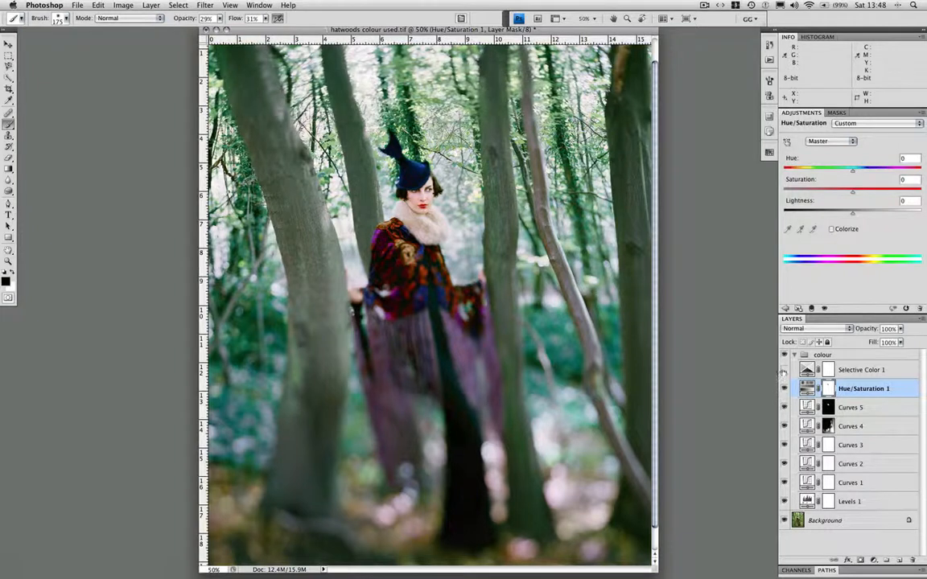
left_click(806, 370)
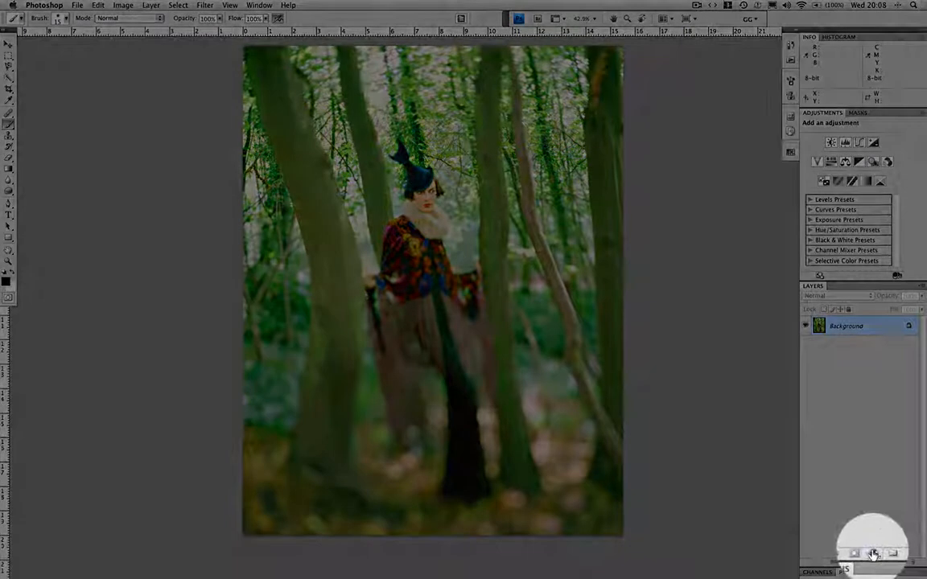
- Add a Levels adjustment layer above the Background and set its highlight input level to 250, checking highlight and shadow clipping
left_click(873, 553)
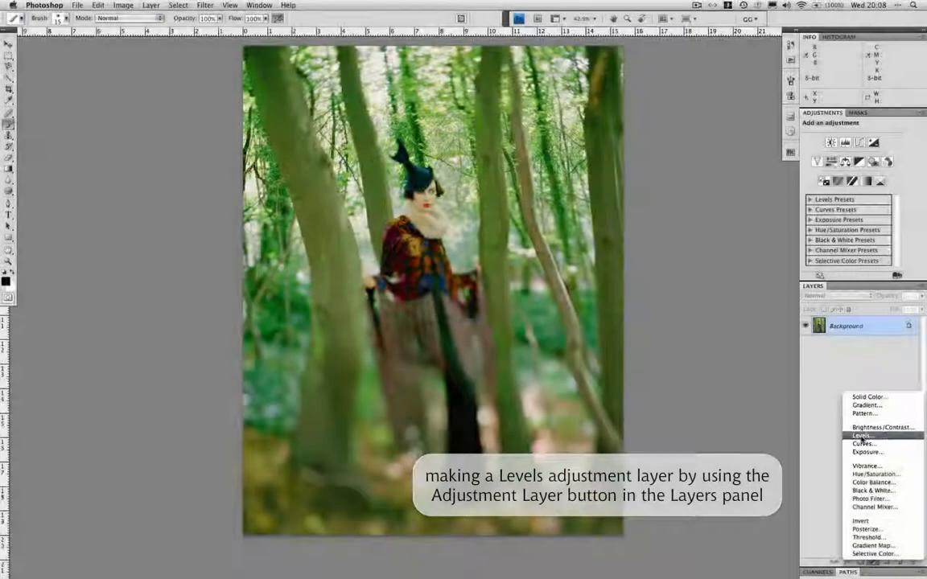
left_click(860, 440)
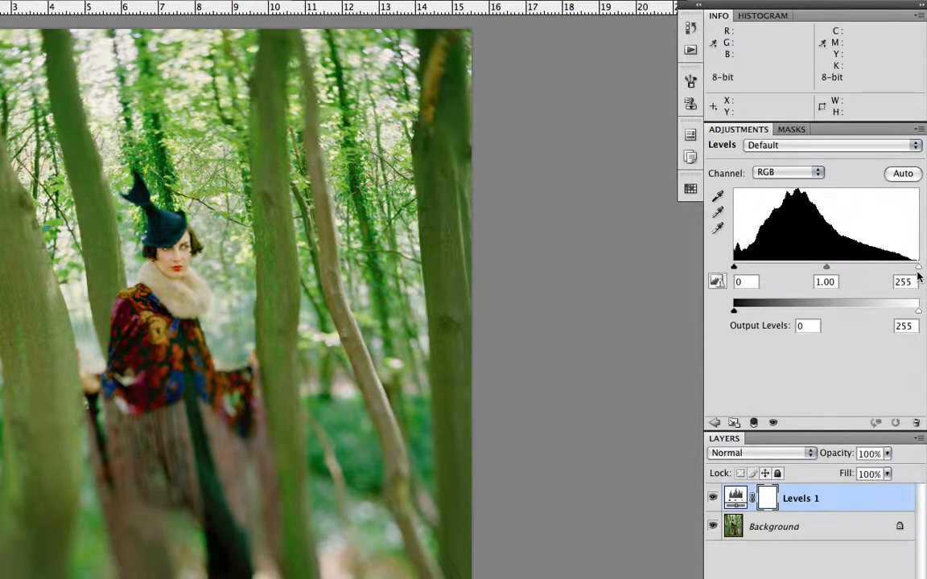
left_click_drag(919, 271, 913, 268)
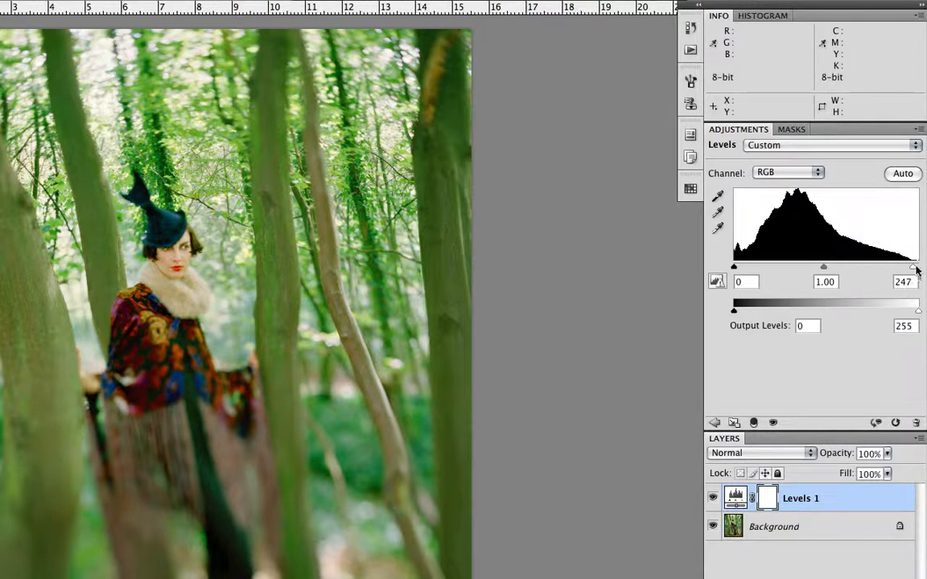
left_click_drag(914, 271, 919, 271)
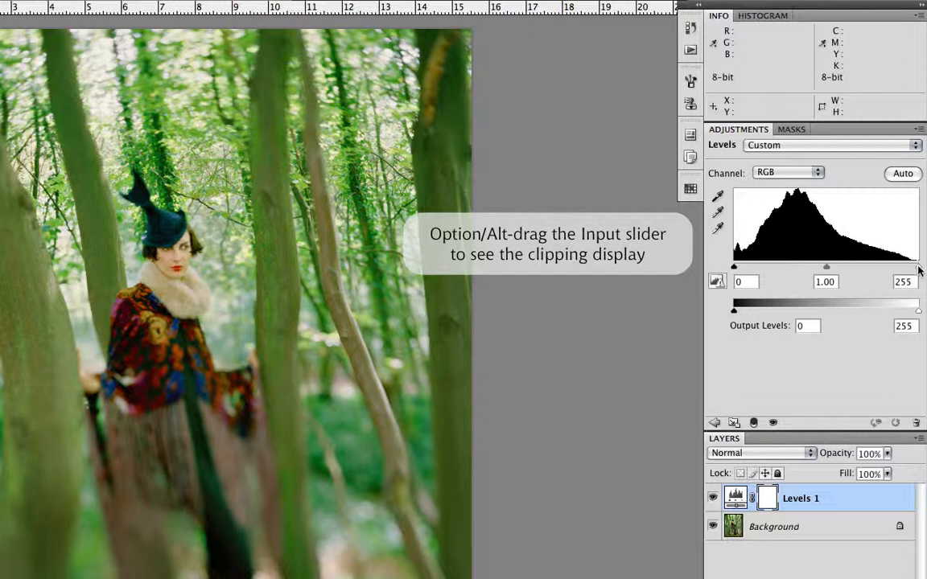
left_click_drag(919, 271, 825, 272)
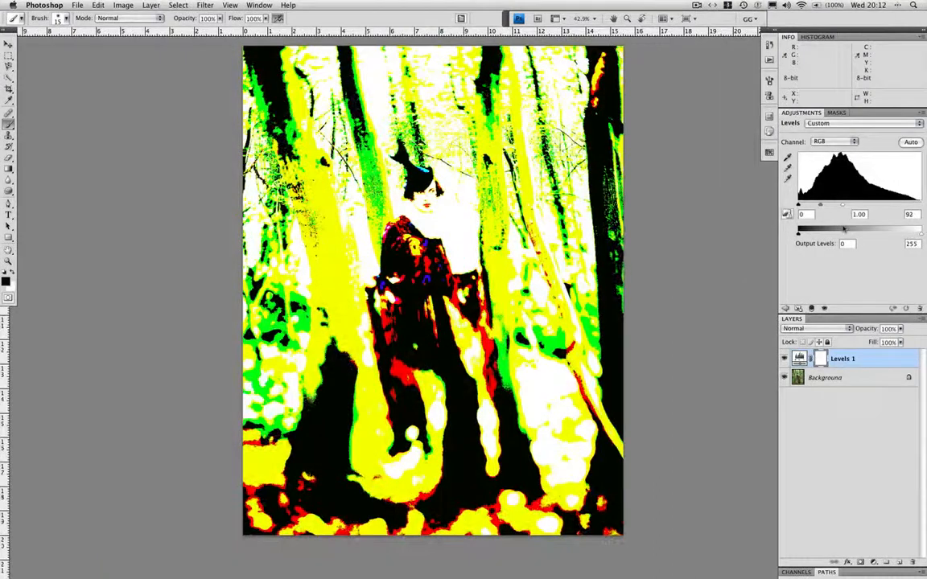
left_click_drag(824, 275, 845, 274)
left_click_drag(859, 228, 921, 206)
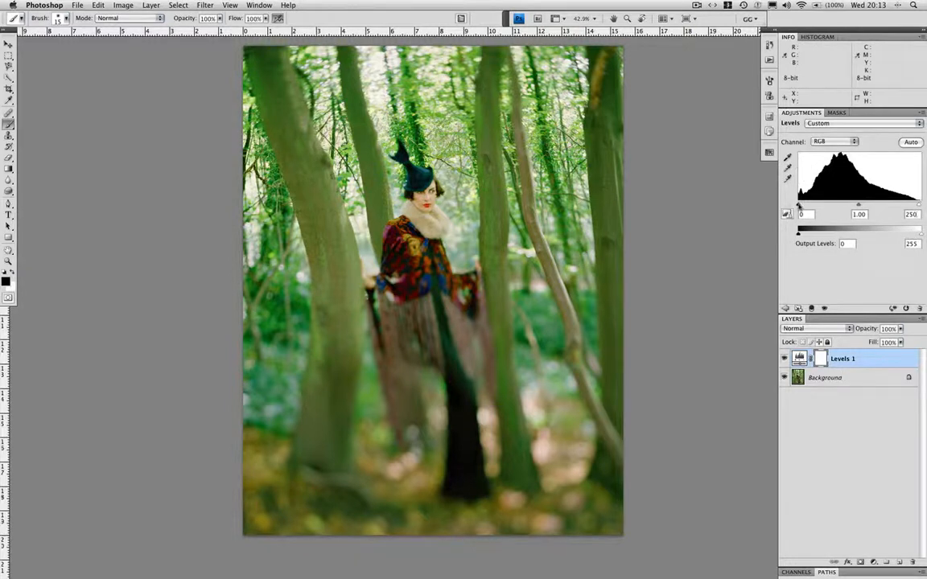
left_click_drag(800, 206, 800, 208)
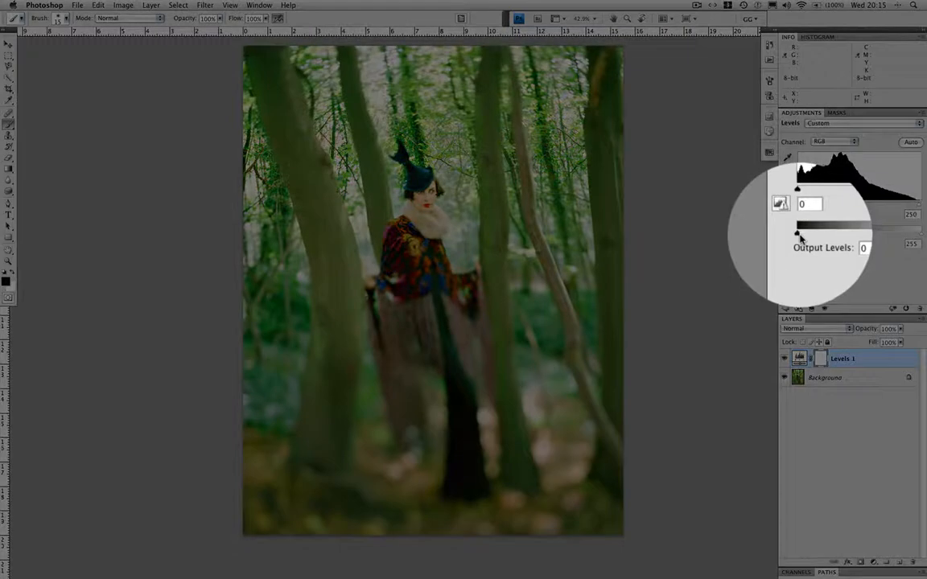
- Try raising the shadow output level to 70 and the midtone input level to 1.51, reverting each trial
left_click_drag(800, 235, 805, 235)
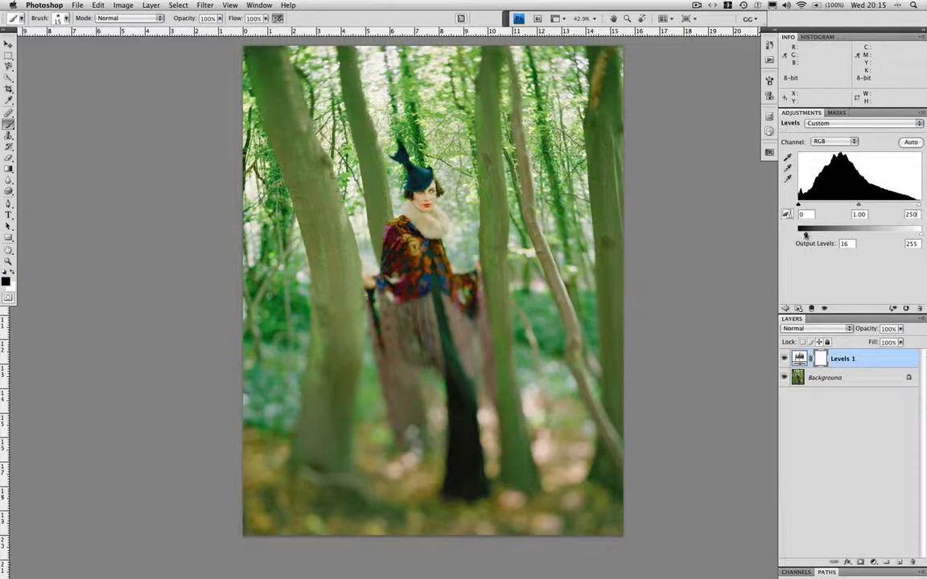
left_click_drag(807, 234, 831, 235)
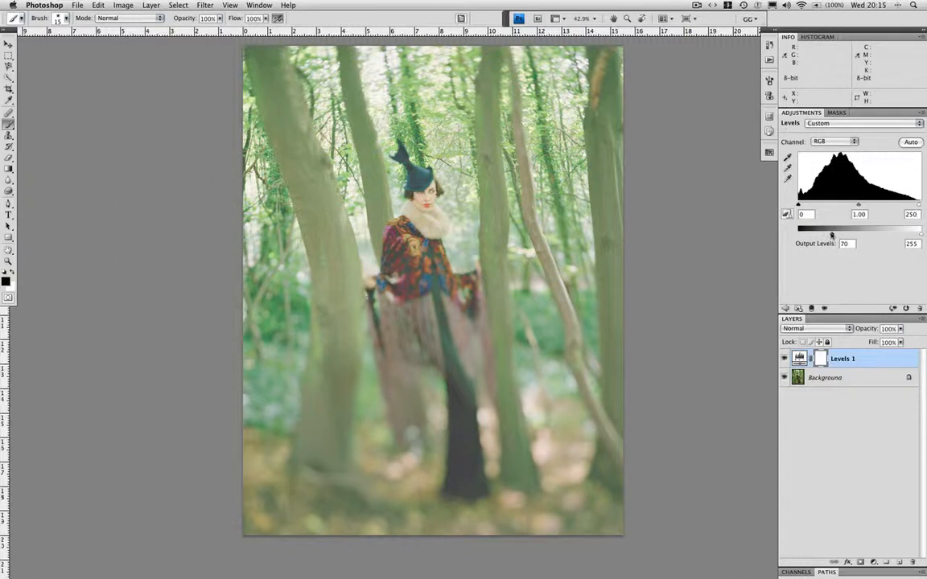
left_click_drag(833, 234, 788, 233)
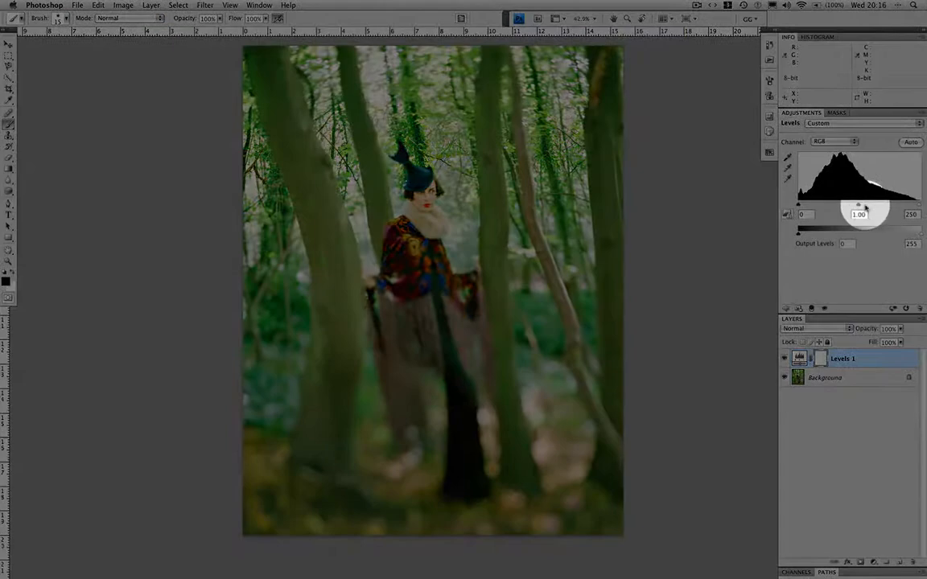
mouse_move(859, 206)
left_mouse_down()
mouse_move(831, 206)
mouse_move(896, 206)
mouse_move(842, 207)
left_mouse_up()
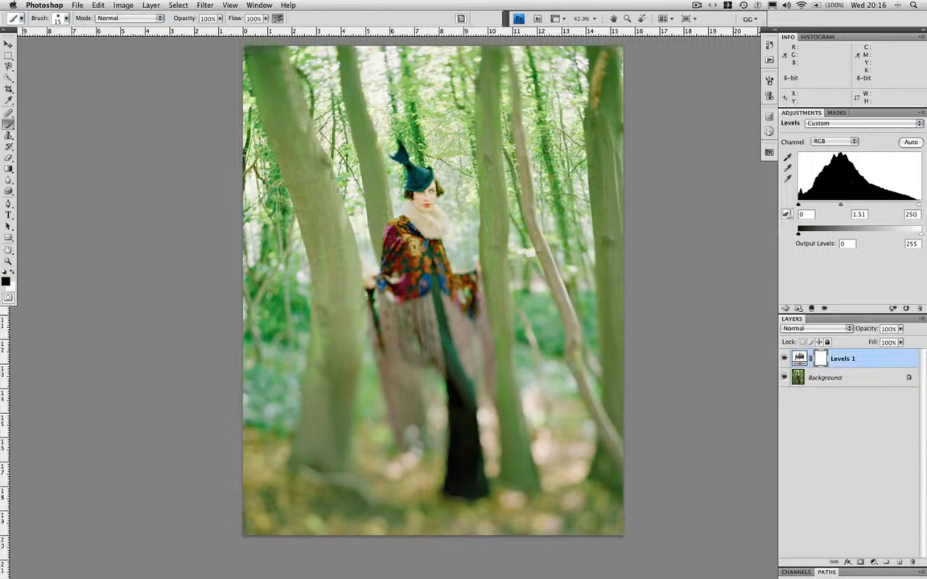
key("super+z")
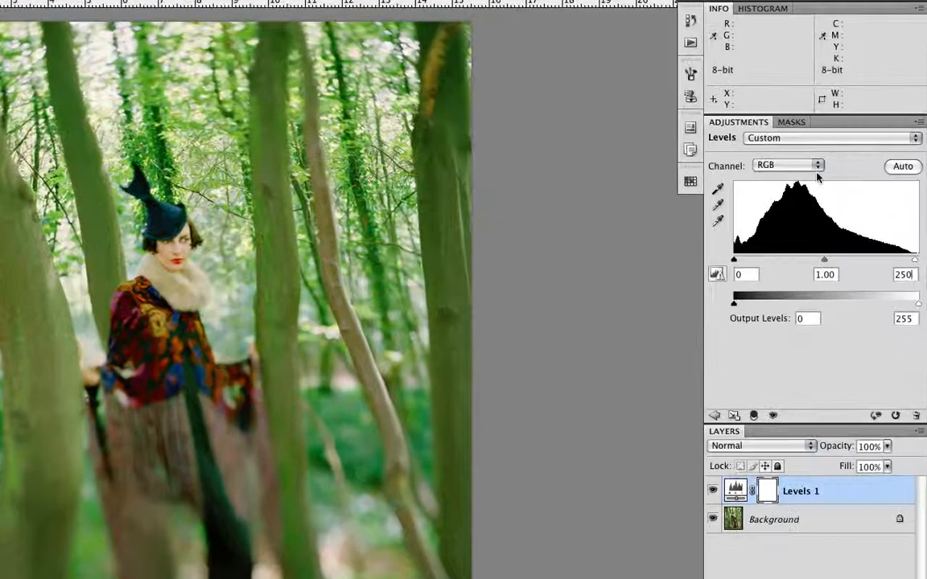
- Examine the Levels histograms of the Red, Green and Blue channels in turn and return to the RGB composite
left_click(820, 165)
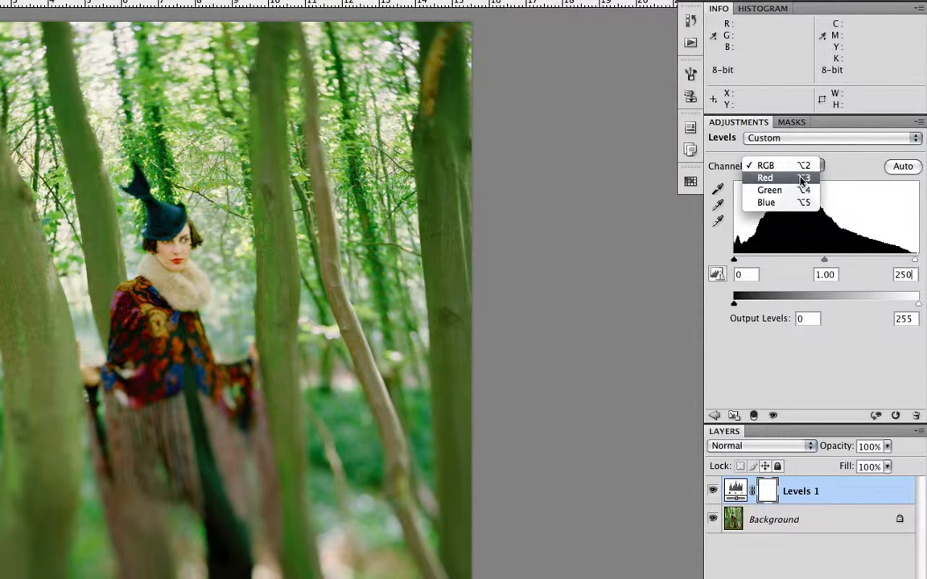
left_click(803, 179)
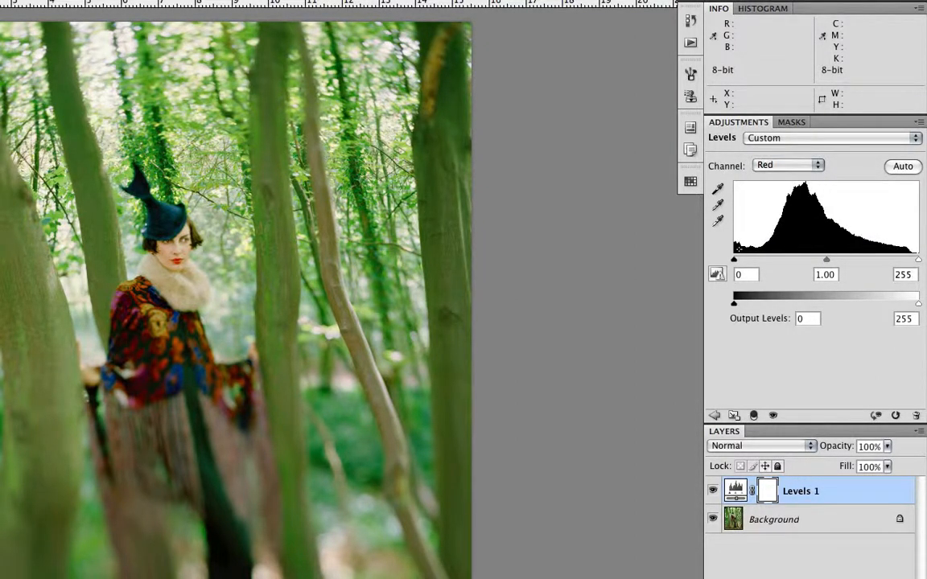
left_click(818, 165)
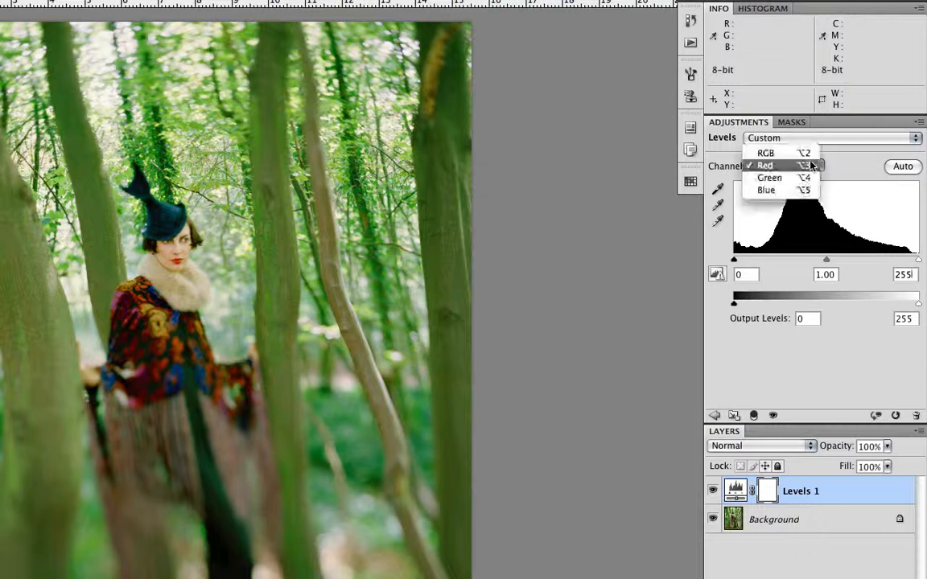
left_click(800, 178)
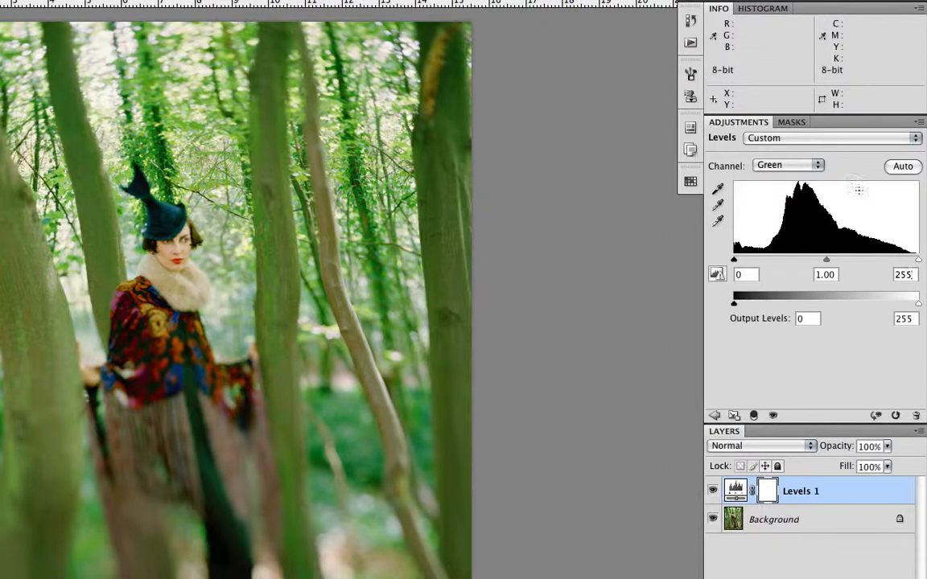
left_click(797, 165)
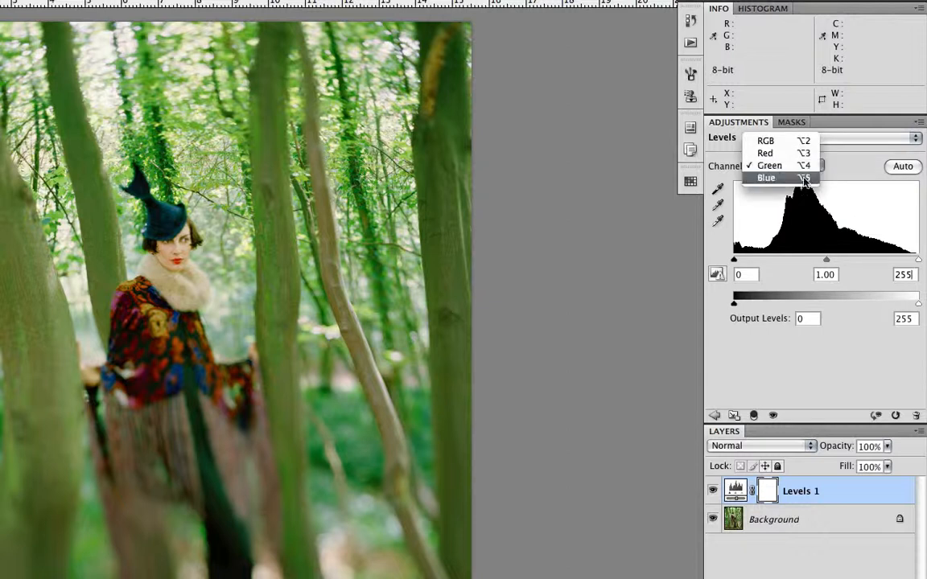
left_click(785, 177)
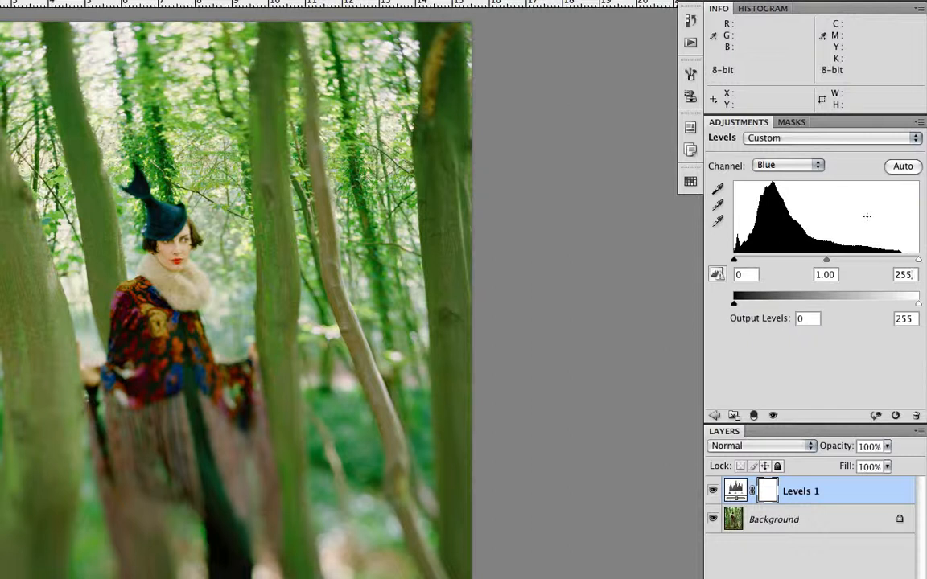
left_click(793, 166)
left_click(840, 127)
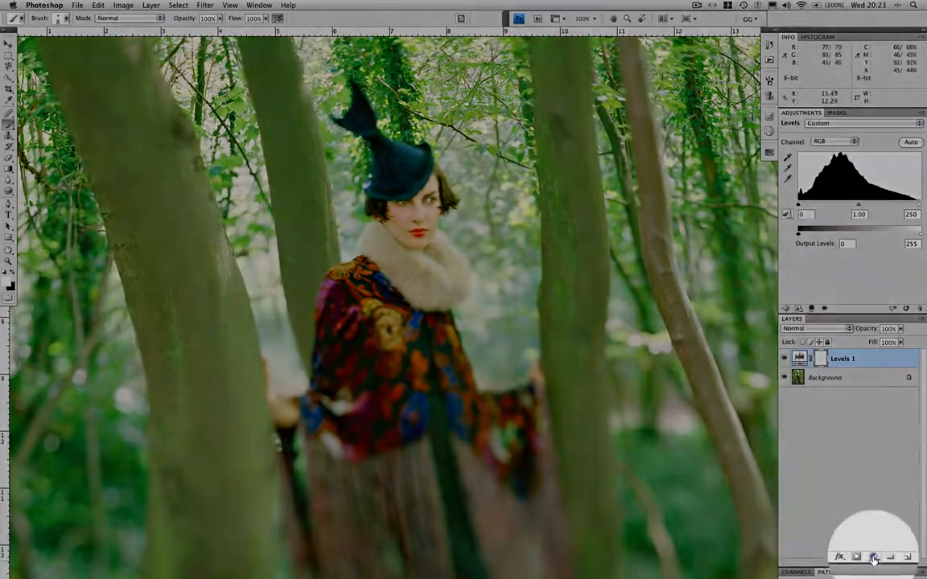
- Add a Curves adjustment layer above Levels 1 and raise its Blue channel shadows with a point at input 65, output 74
left_click(875, 561)
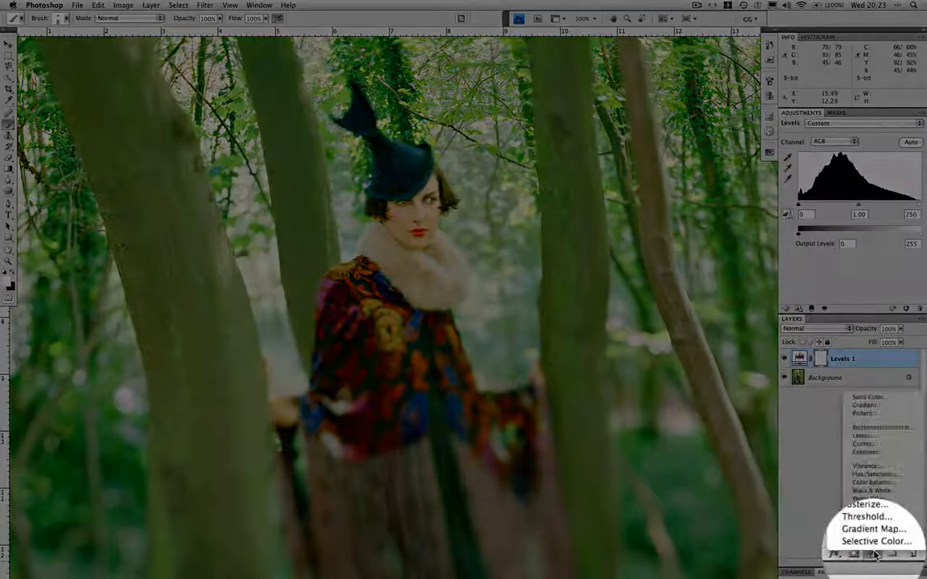
left_click(868, 443)
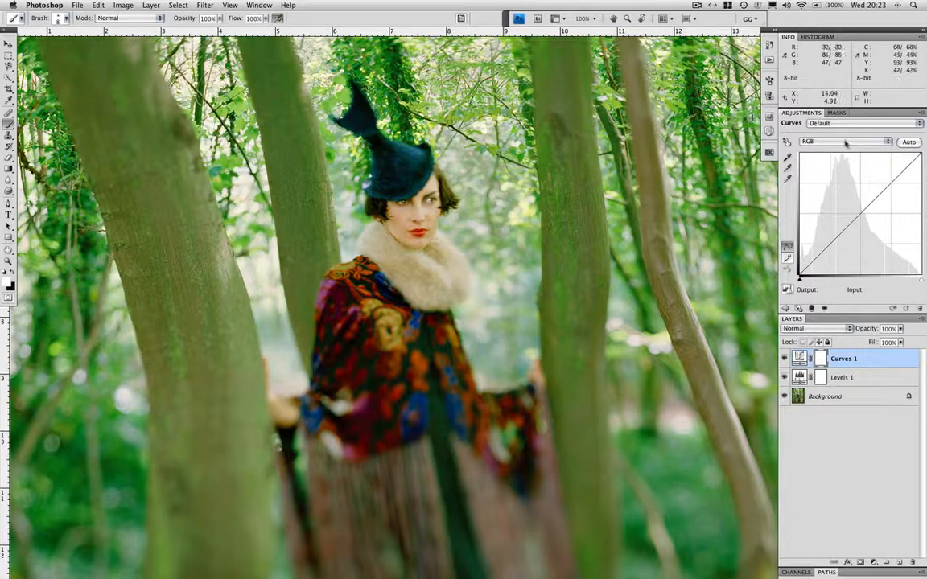
left_click(845, 143)
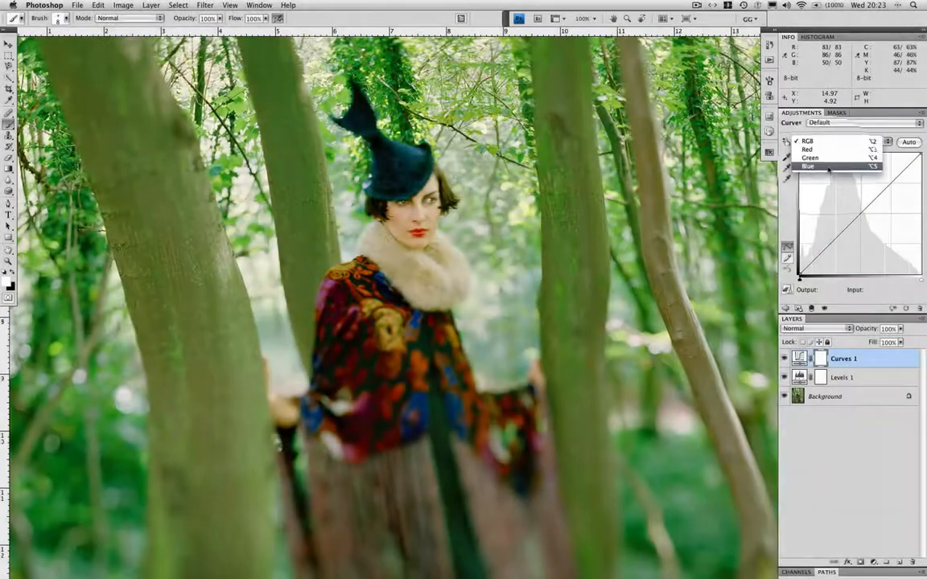
left_click(817, 170)
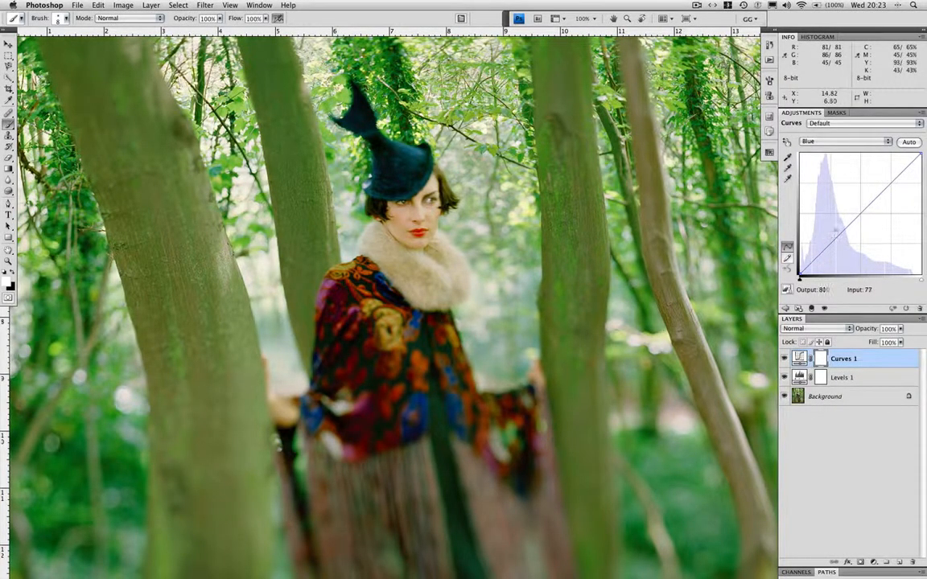
left_click(830, 238)
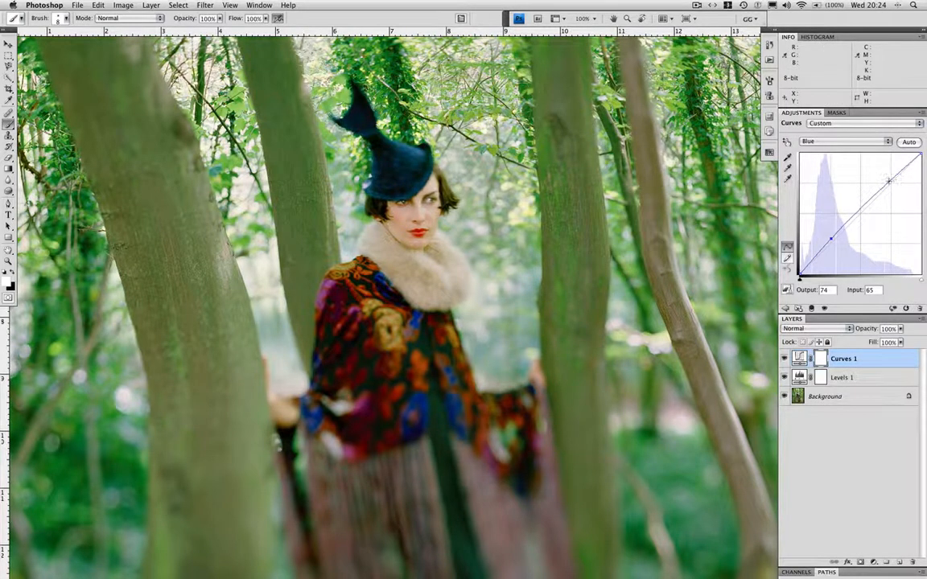
- With on-image adjustment, raise the Blue curve from the bright background beside the tree, at input 170 to output about 189
left_click(788, 142)
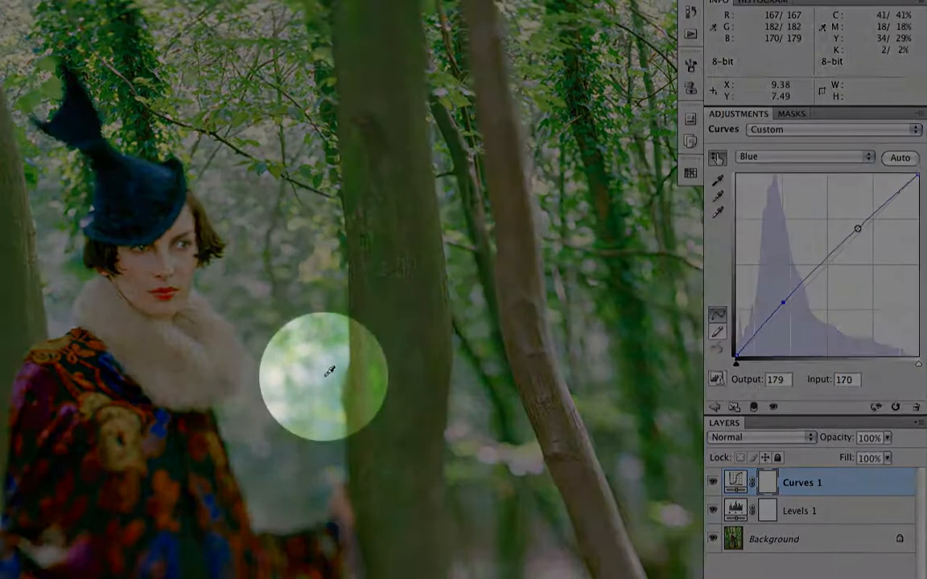
left_click(325, 378)
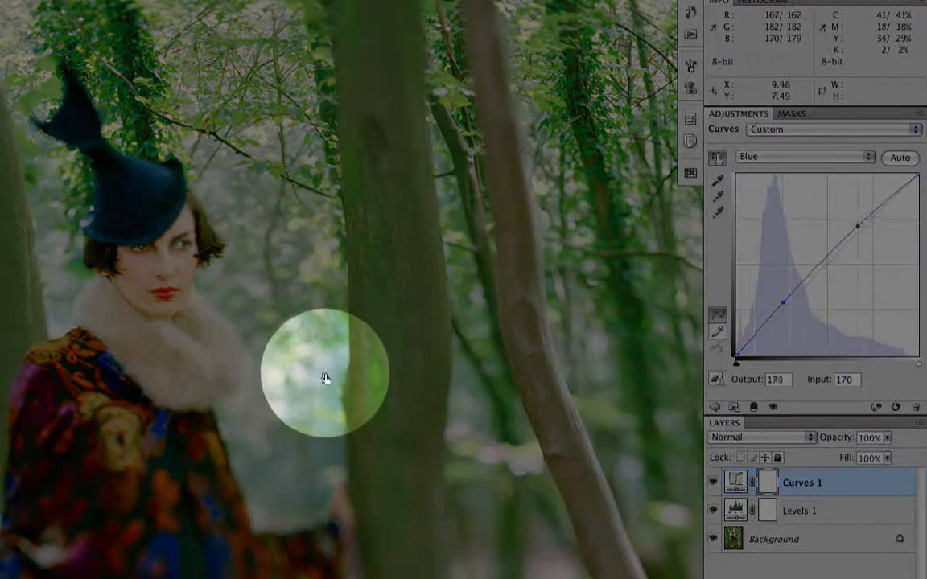
left_click_drag(325, 378, 324, 375)
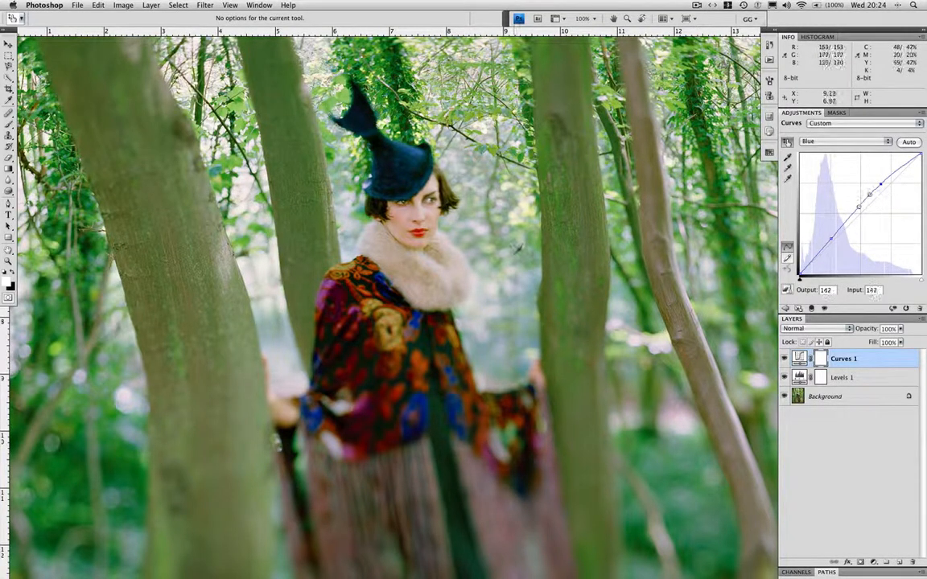
- Lower the Red channel midtones of Curves 1 by sampling the tree trunk behind the woman with on-image adjustment
left_click(844, 141)
left_click(834, 126)
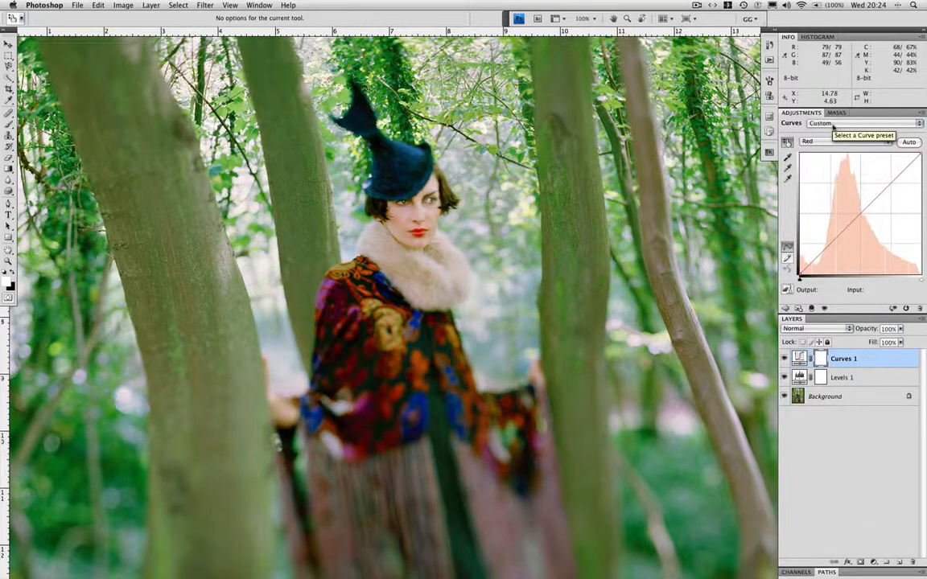
key("super+minus")
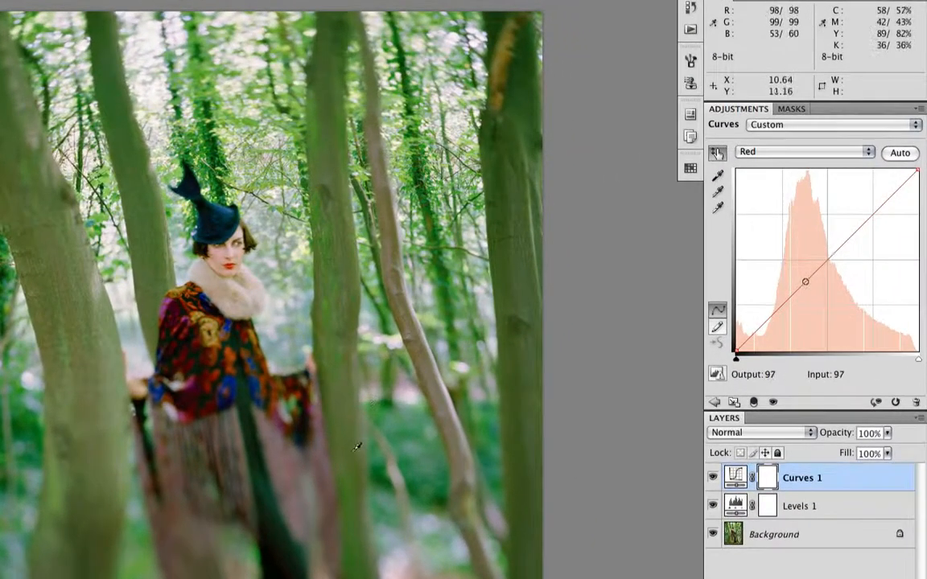
left_click_drag(354, 369, 346, 407)
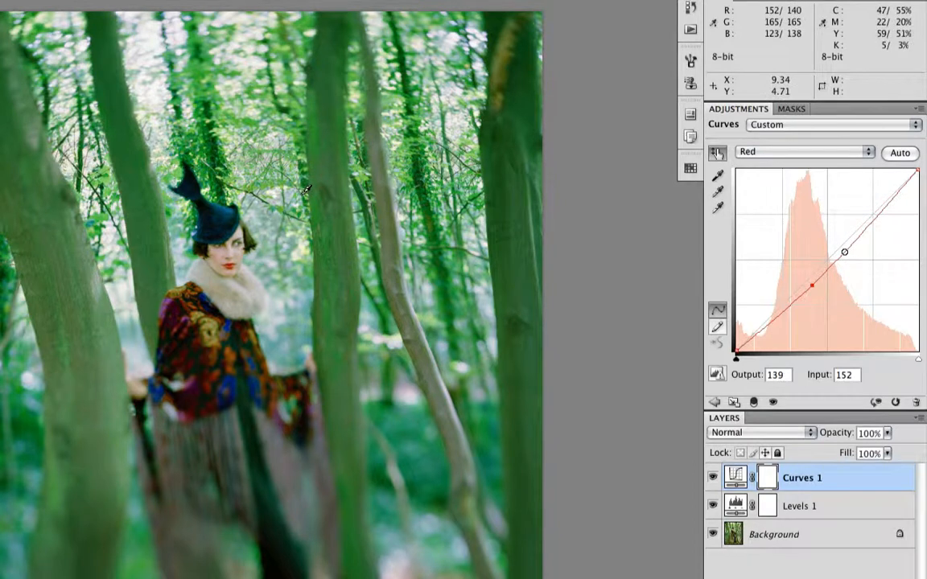
- Sample the fur collar at input 180 and raise the Red curve there to restore its lighter tones
key("super+alt+0")
left_click_drag(158, 309, 124, 468)
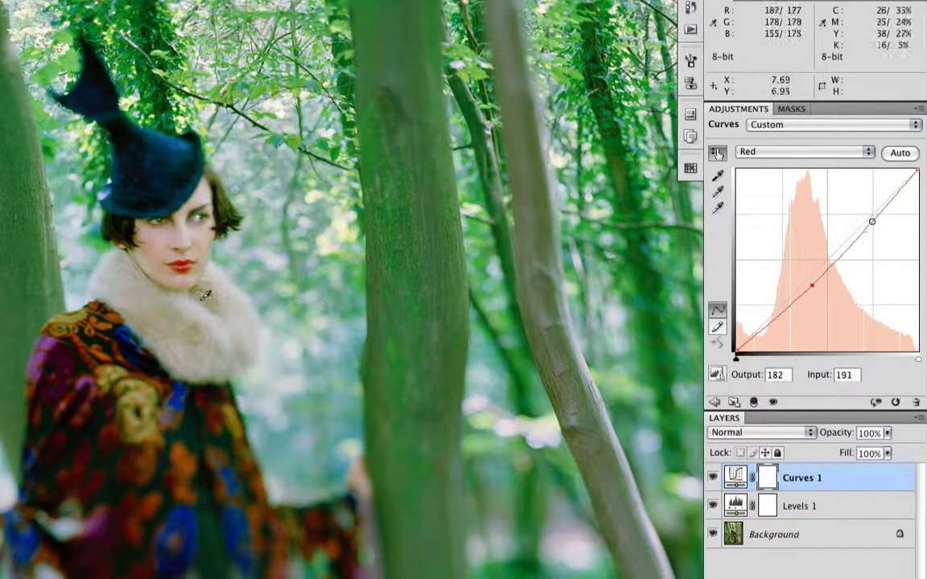
left_click(181, 331)
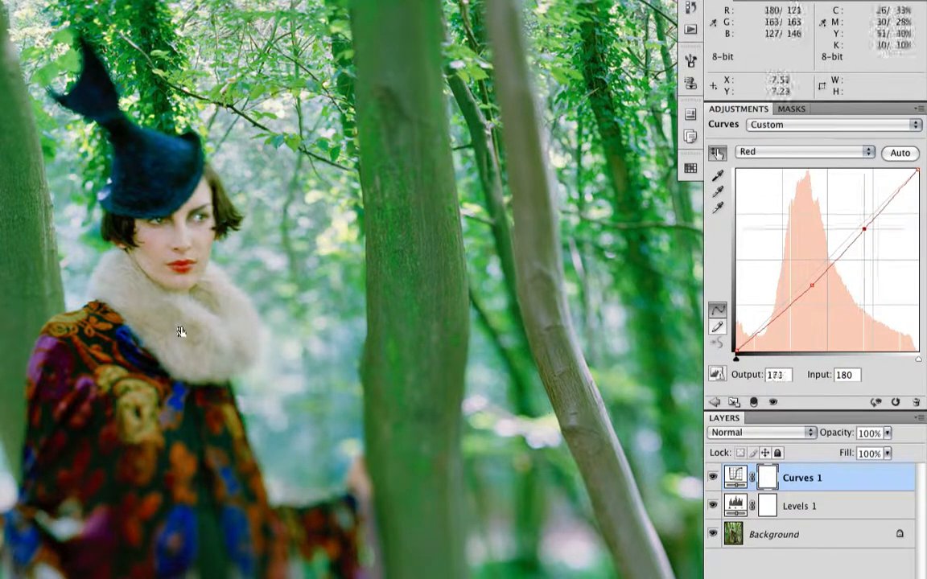
left_click_drag(181, 331, 179, 327)
key("super+minus")
key("super+minus")
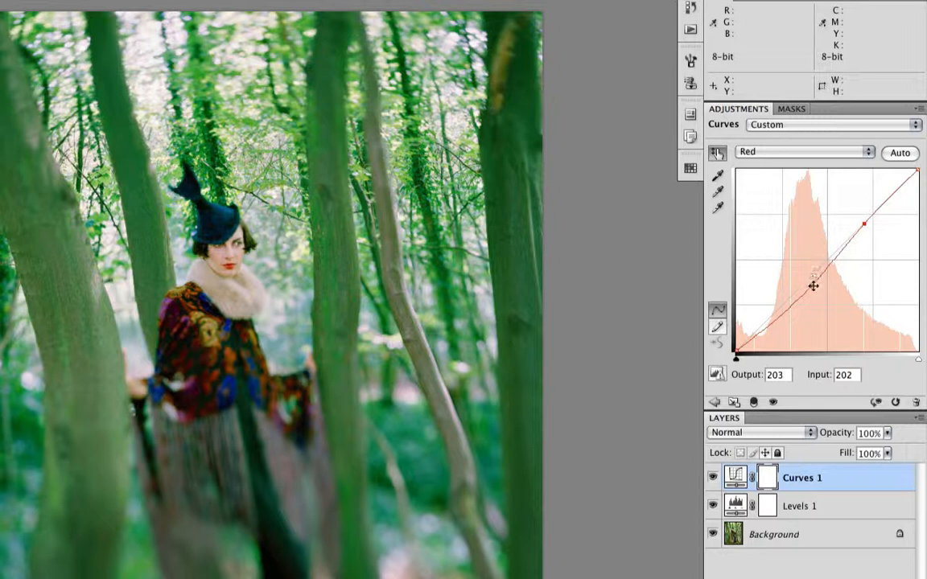
- Fine-tune the Red curve's midtone point to input 105, output 94, and compare the photo with Curves 1 hidden and shown
left_click_drag(814, 286, 804, 287)
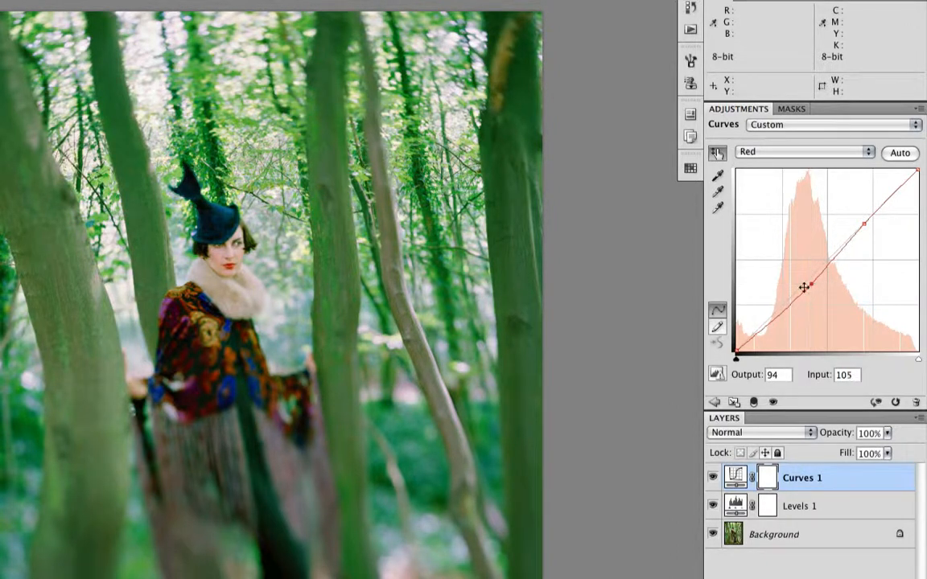
left_click(712, 478)
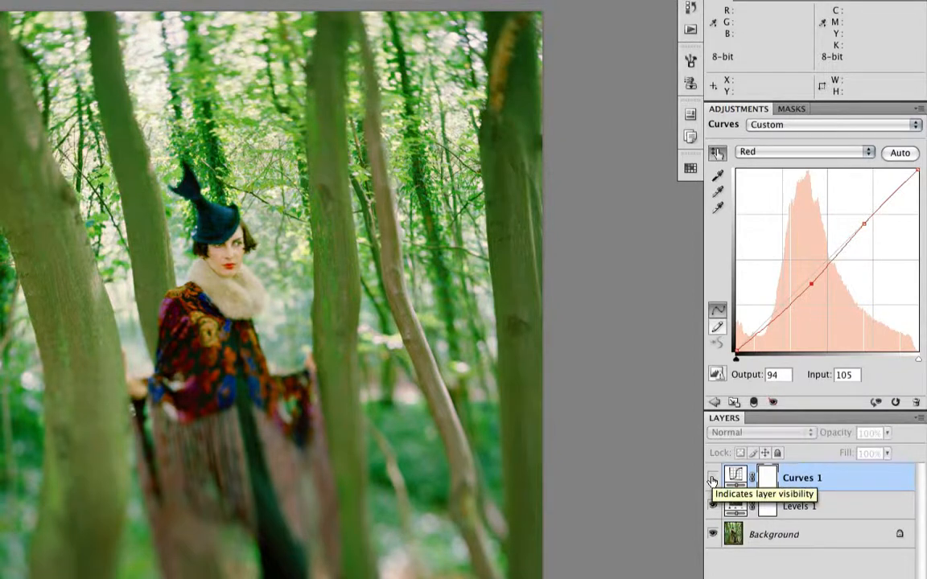
left_click(713, 479)
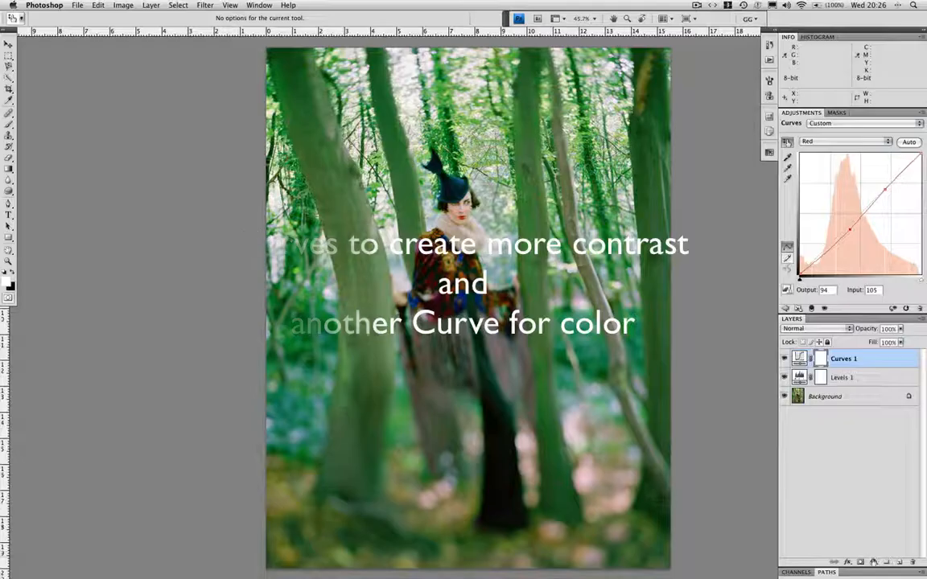
- Add a second Curves adjustment layer and try an RGB S-curve with highlights at input 183, output 206 and lowered shadows
left_click(855, 562)
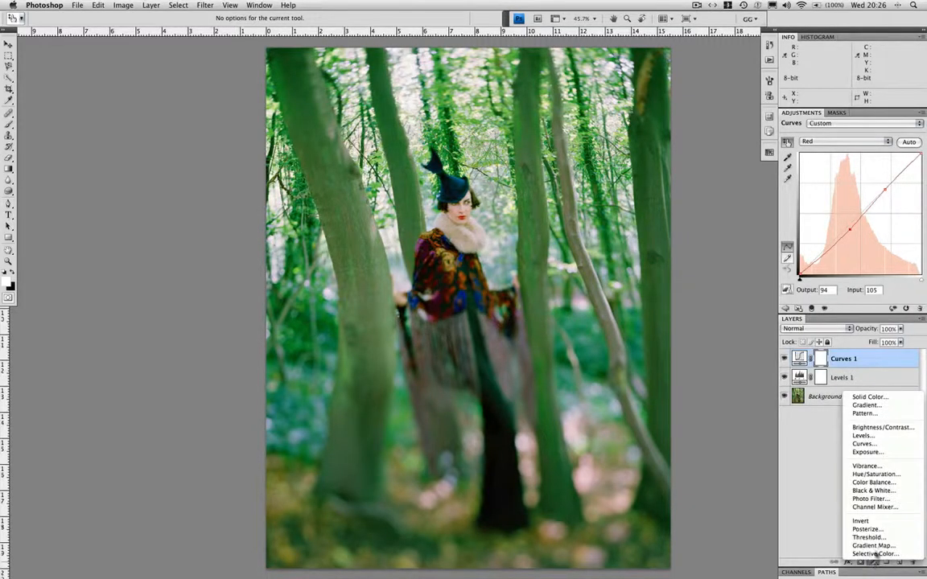
left_click(863, 443)
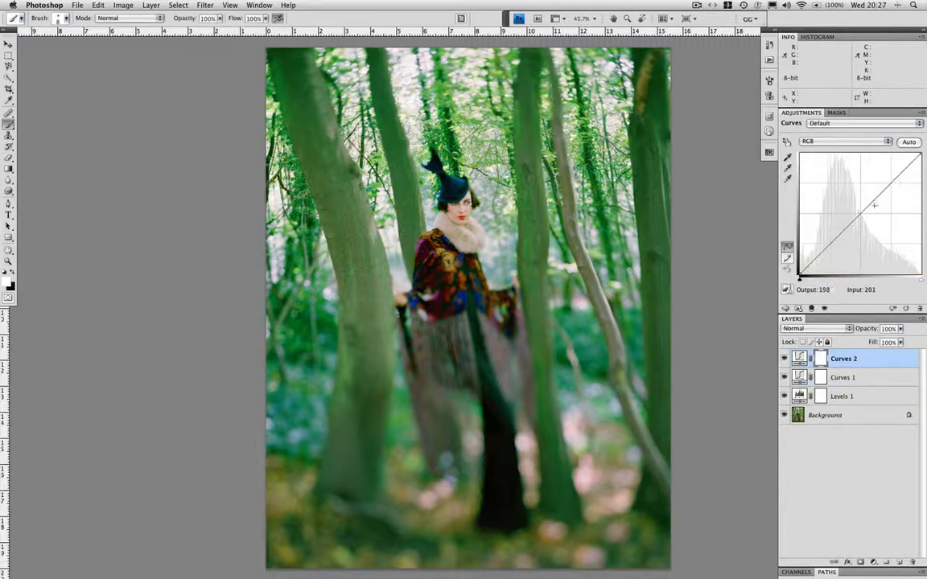
left_click_drag(851, 225, 887, 177)
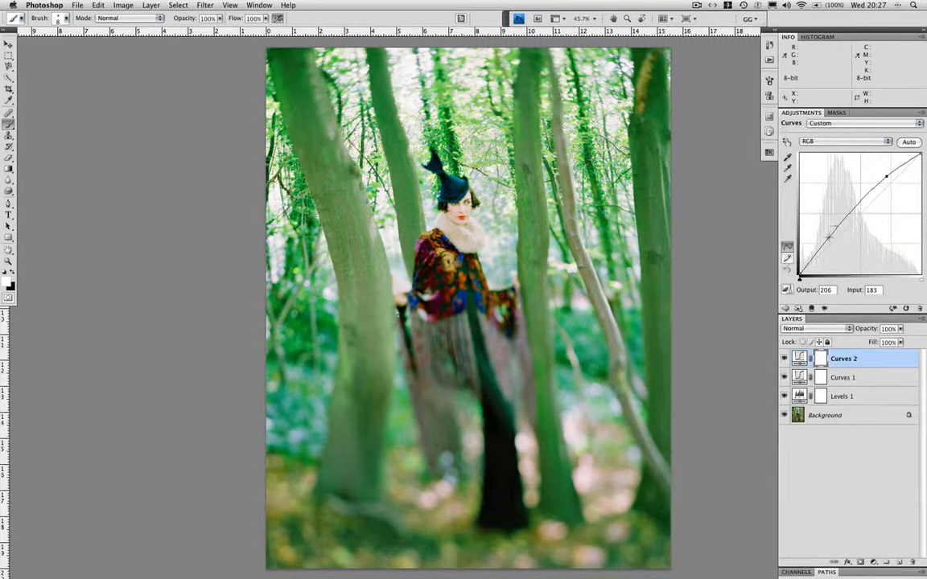
left_click_drag(837, 218, 837, 247)
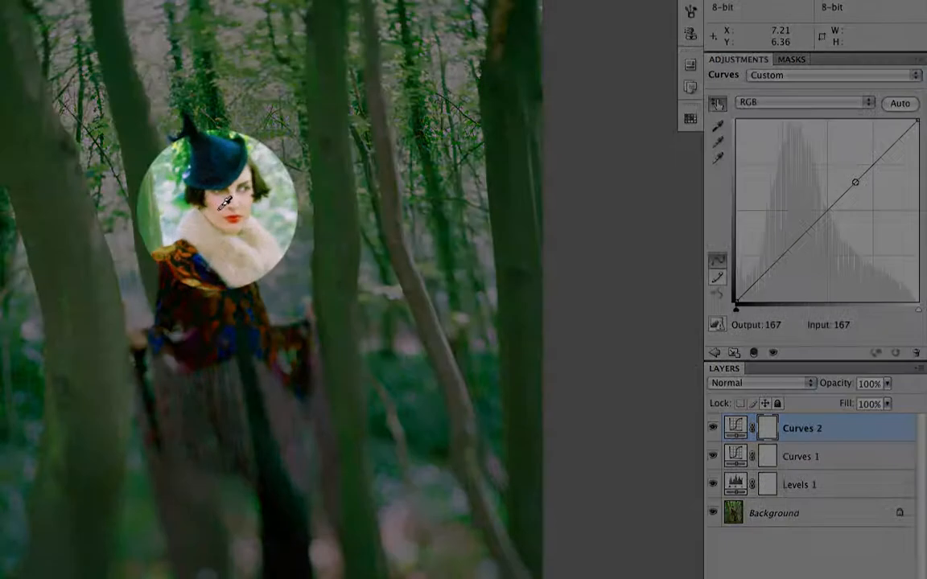
- Brighten the face tones and darken the trunk shadows to input 68, output 57 using on-image adjustment, comparing with Curves 2 hidden
left_click_drag(220, 214, 215, 208)
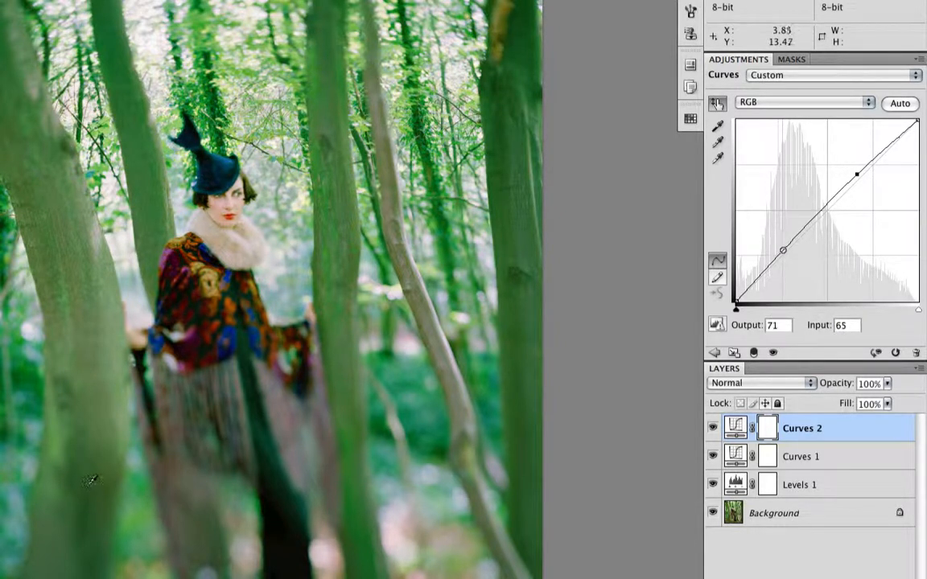
left_click_drag(88, 493, 89, 506)
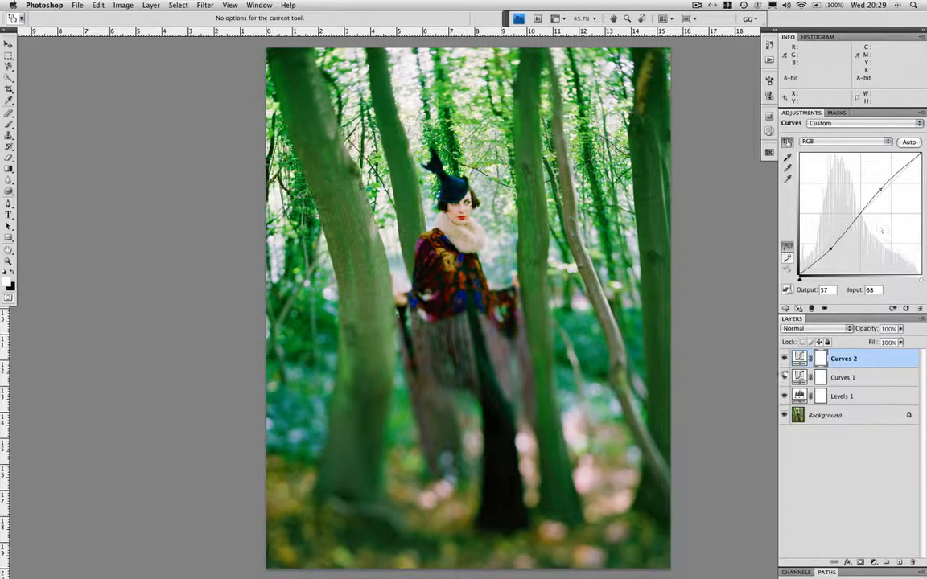
left_click(784, 359)
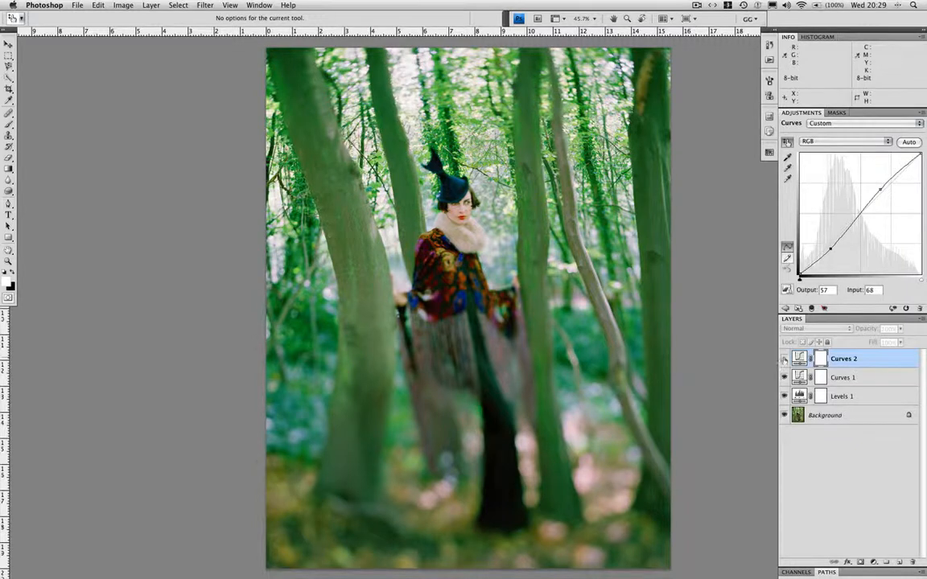
left_click(785, 359)
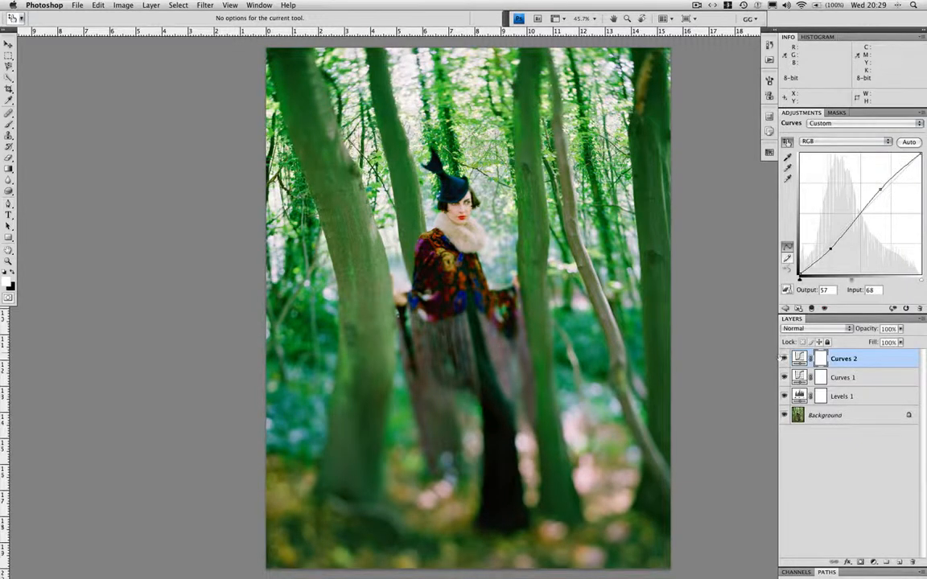
- Set the Curves 2 layer's blend mode to Luminosity and compare it with Normal by undoing and restoring the change
left_click(831, 329)
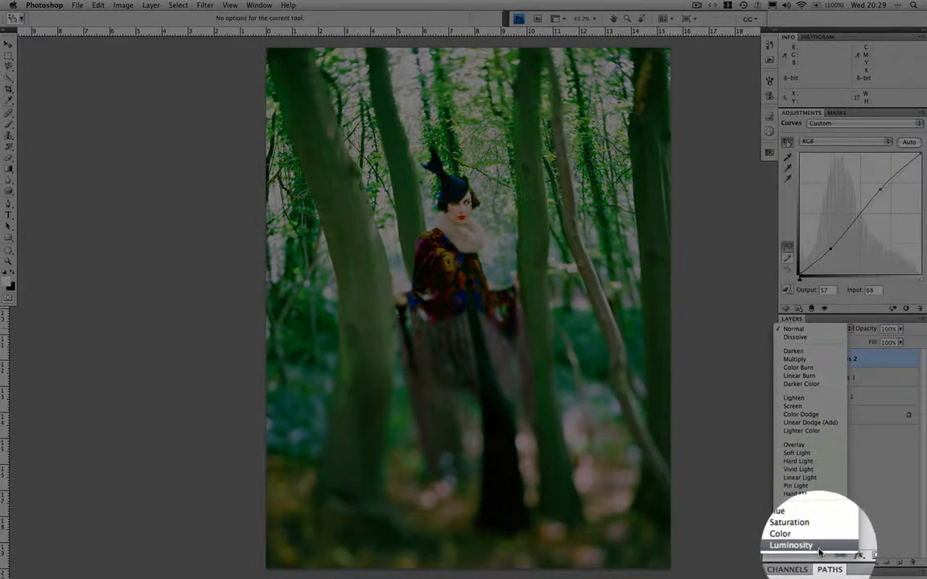
left_click(819, 551)
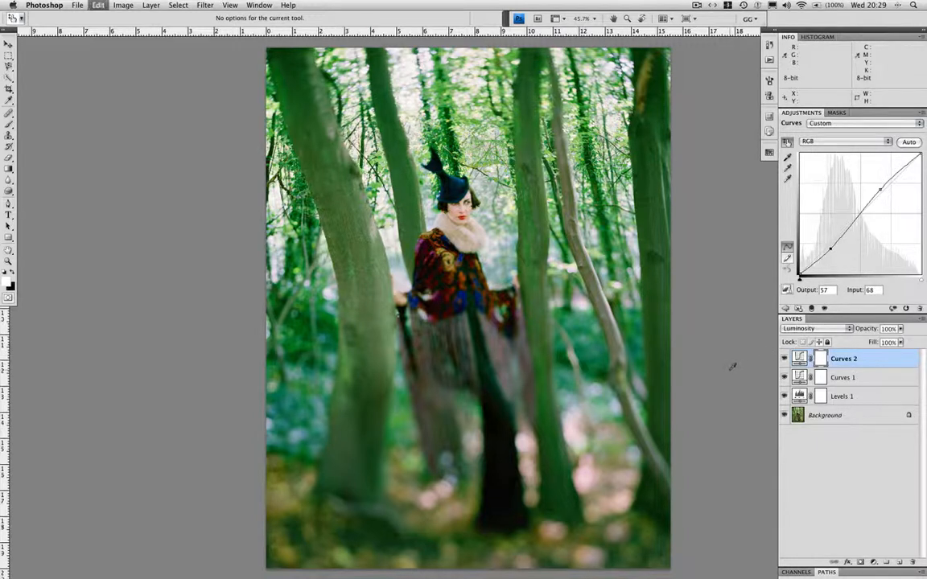
key("ctrl+z")
key("ctrl+z")
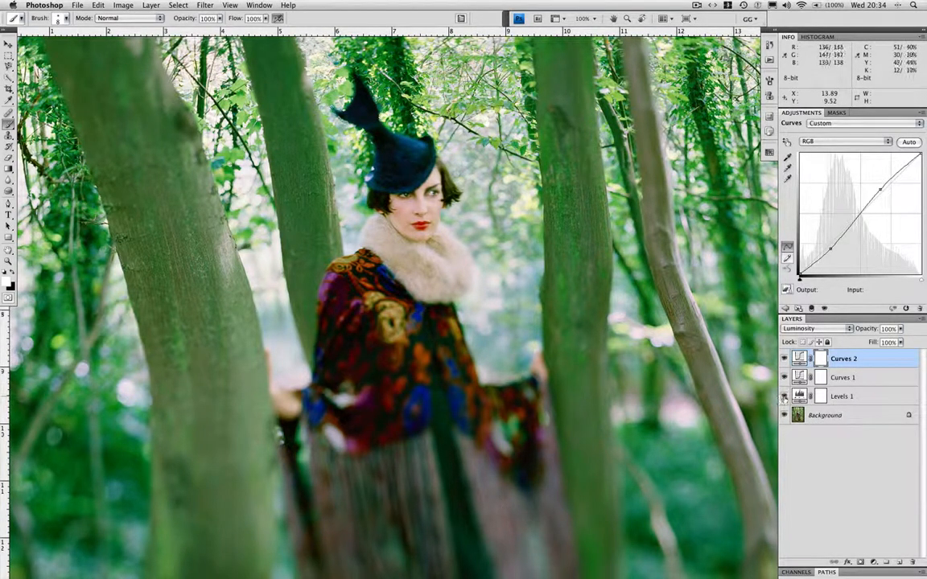
- Compare the photo with the Levels 1, Curves 1 and Curves 2 layers hidden and shown
left_click_drag(785, 397, 785, 360)
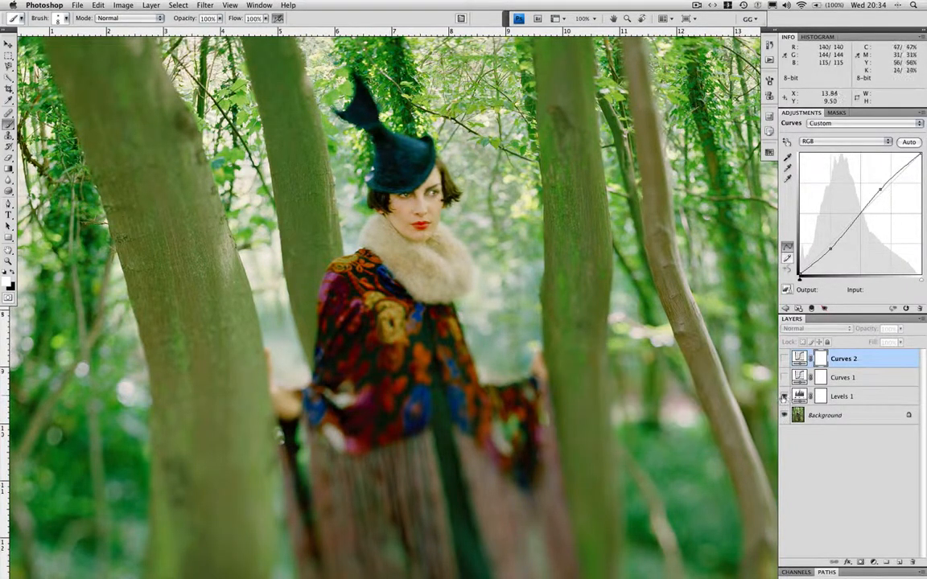
left_click_drag(785, 398, 785, 359)
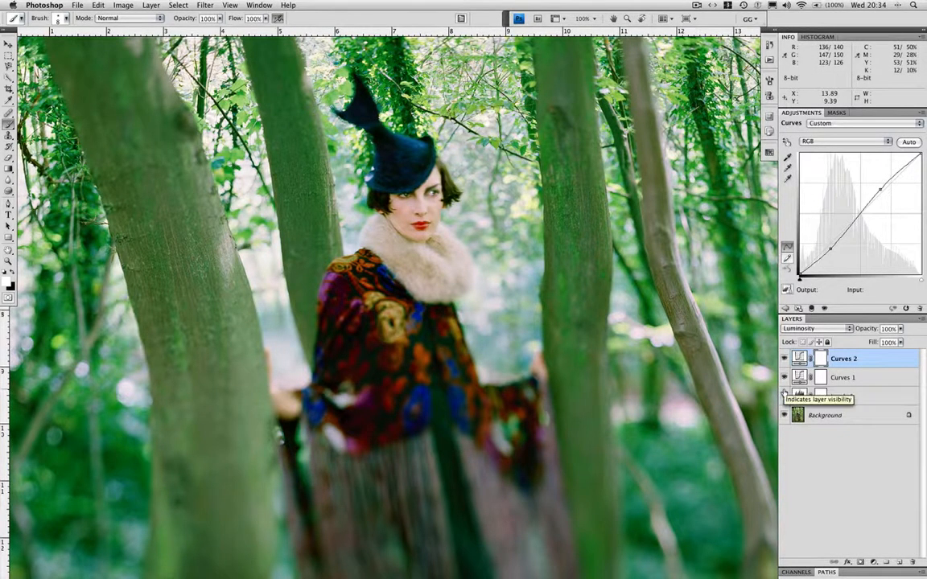
key("super+0")
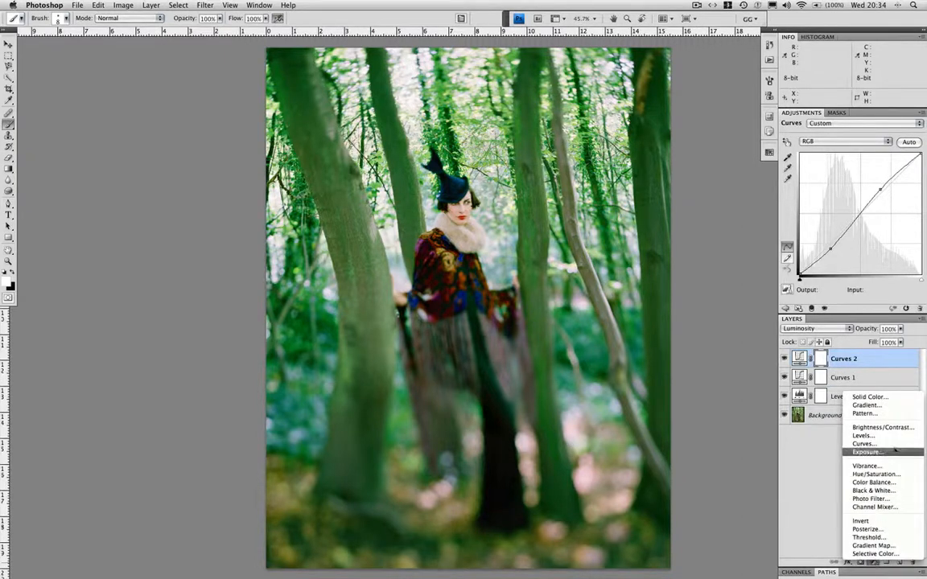
- Add a third Curves adjustment layer and raise its Blue channel by sampling the tree trunk beside the model with on-image adjustment
left_click(861, 444)
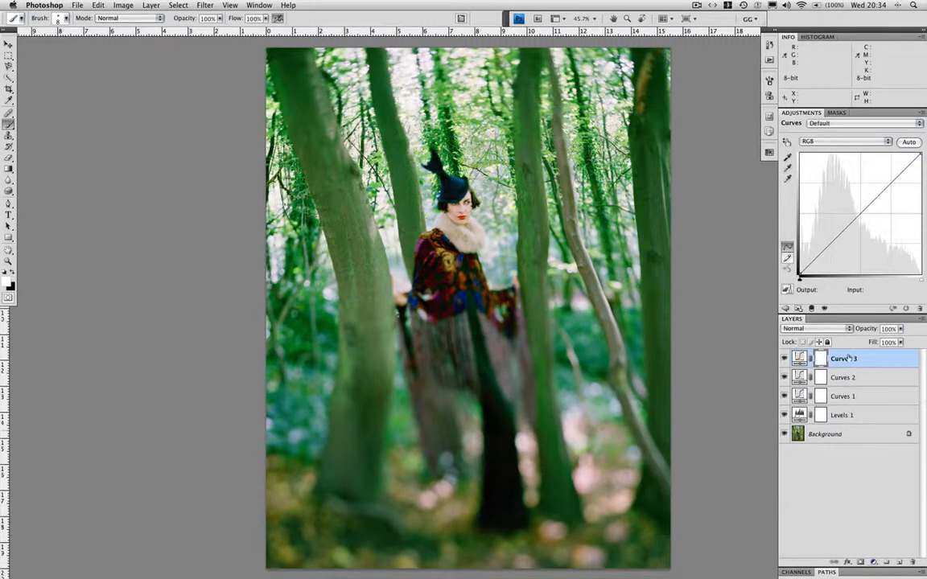
left_click(829, 141)
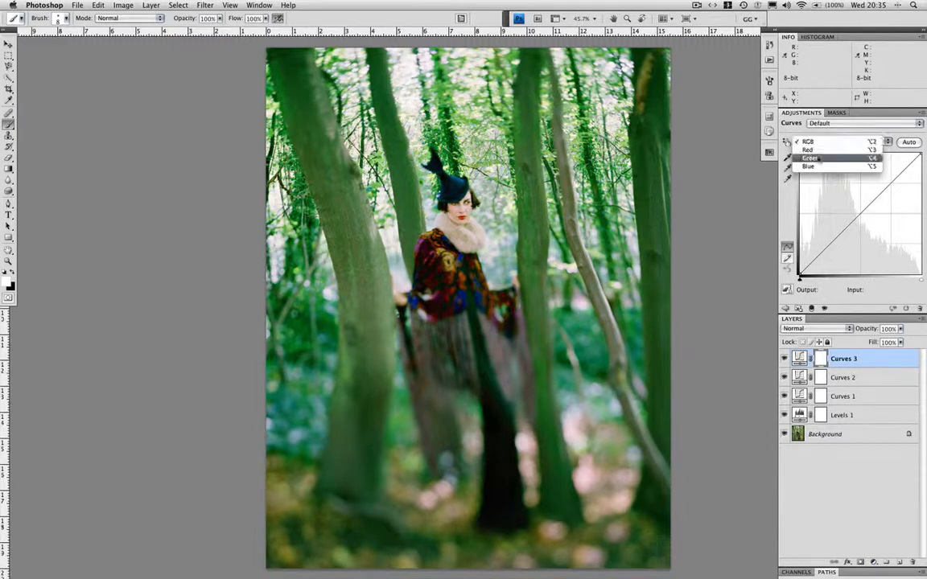
left_click(826, 167)
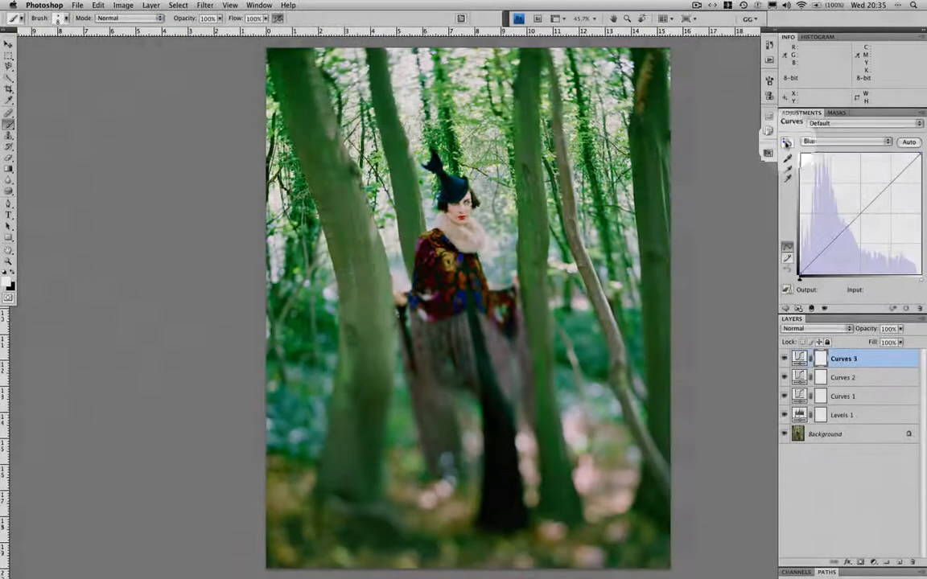
left_click(788, 142)
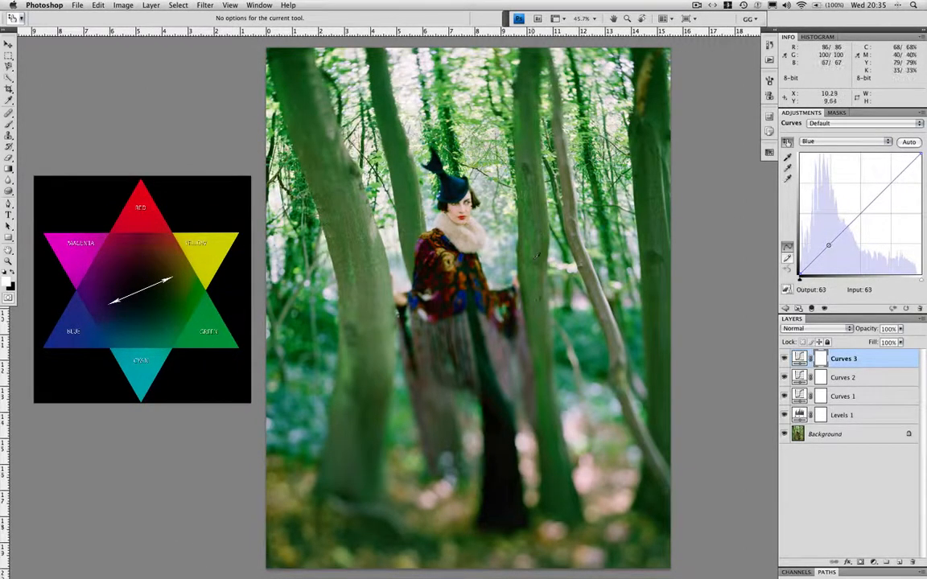
left_click(533, 306)
left_click_drag(533, 307, 533, 303)
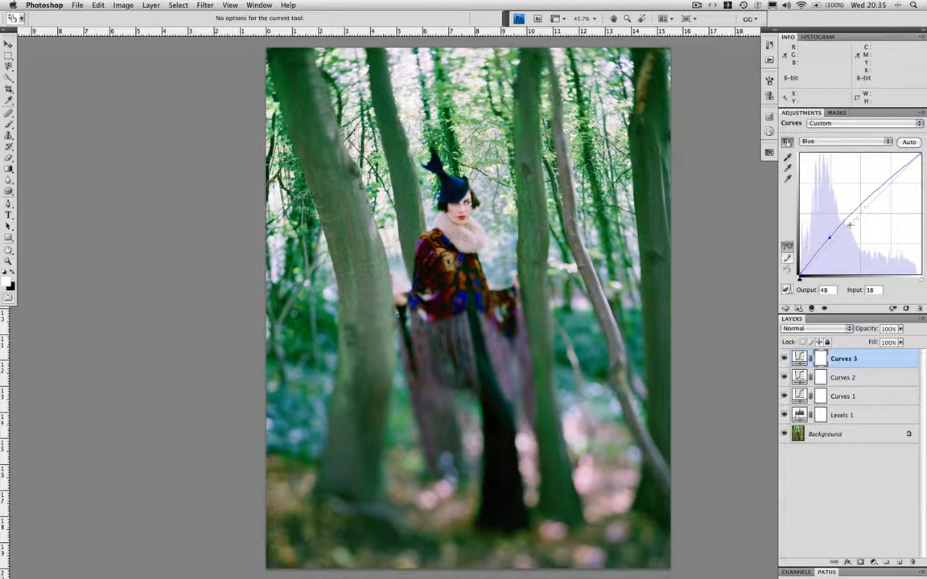
- Lower the Green channel in Curves 3 from the lower tree trunk, and raise it from the fur collar to restore the highlights
left_click(815, 142)
left_click(818, 133)
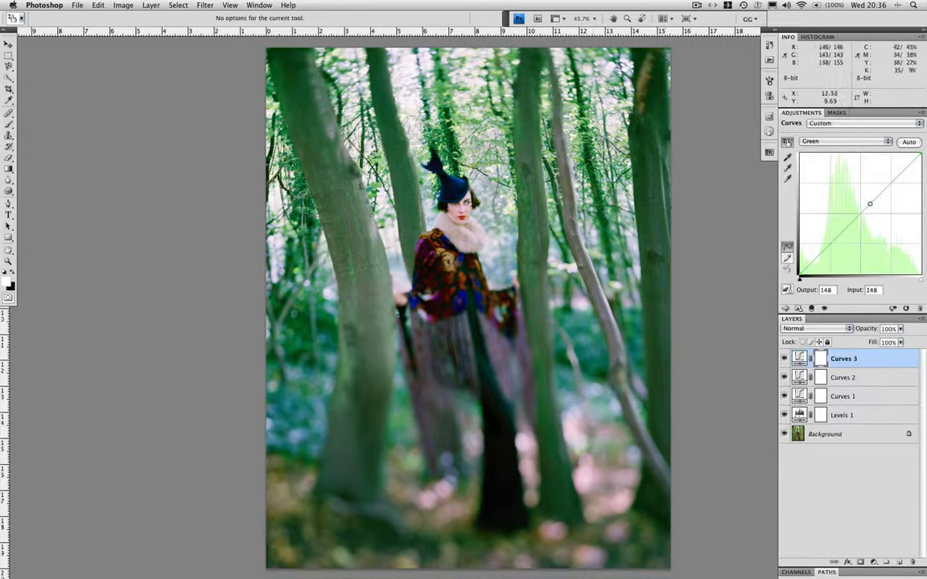
left_click_drag(548, 420, 544, 420)
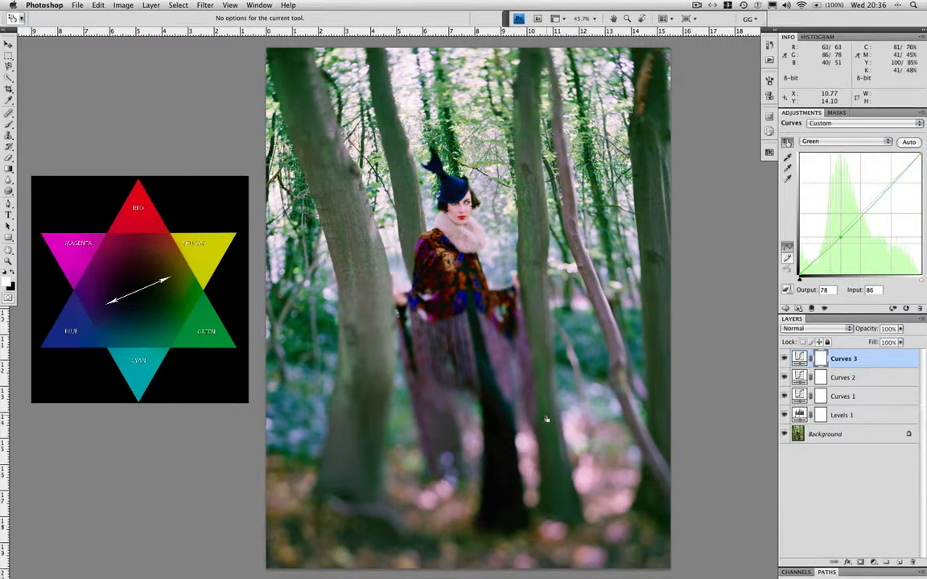
left_click_drag(547, 419, 546, 419)
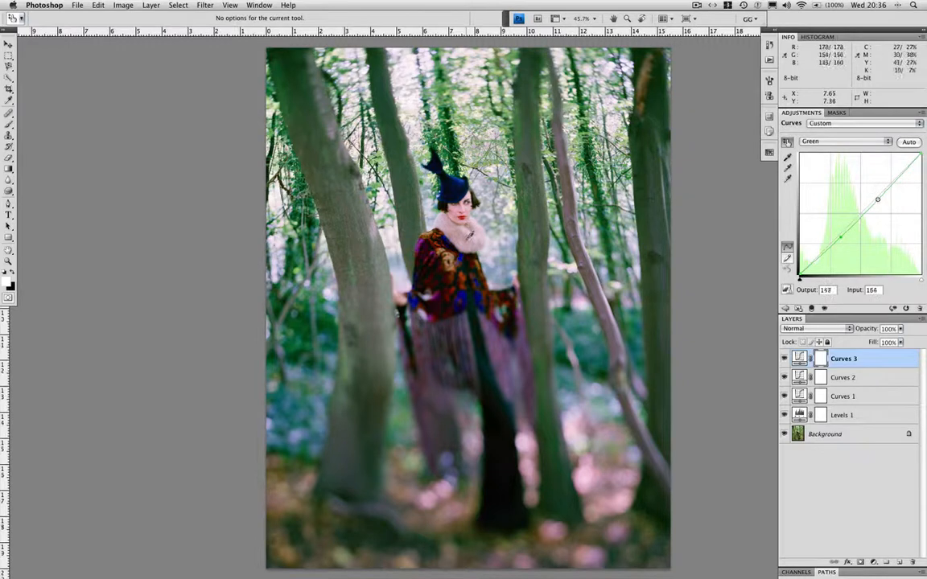
left_click_drag(466, 244, 464, 241)
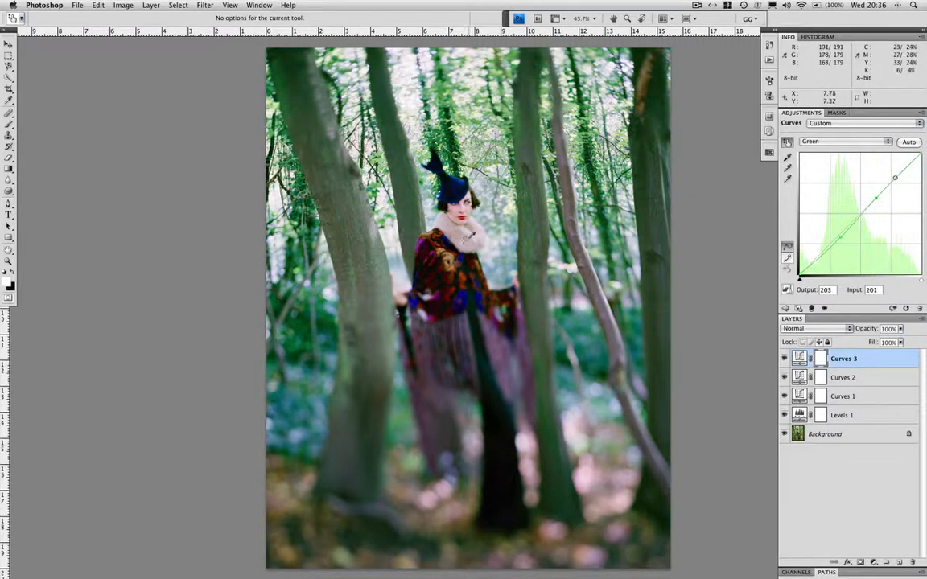
- Compare the photo with Curves 3 hidden and shown, and with all four adjustment layers hidden and shown
left_click(784, 360)
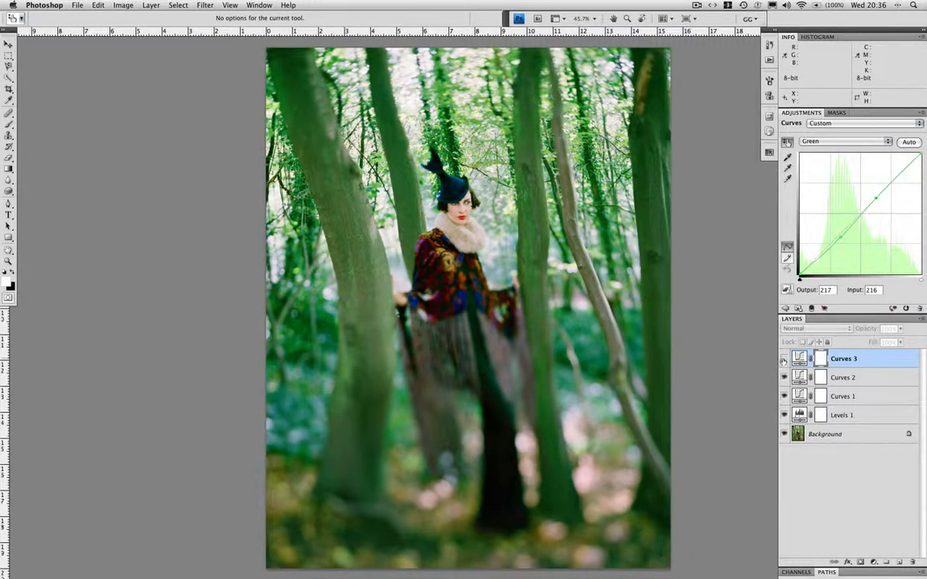
left_click(784, 359)
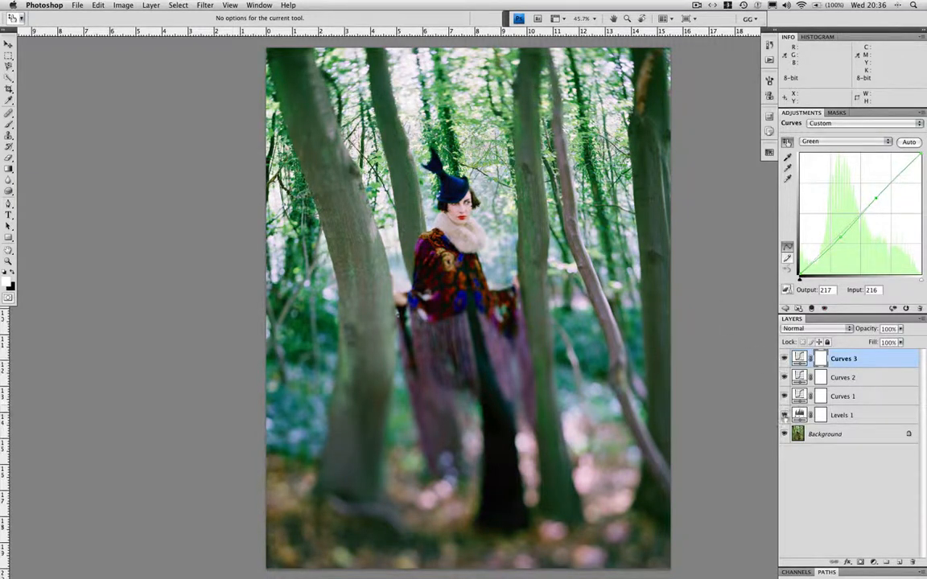
left_click_drag(785, 415, 785, 374)
left_click(784, 359)
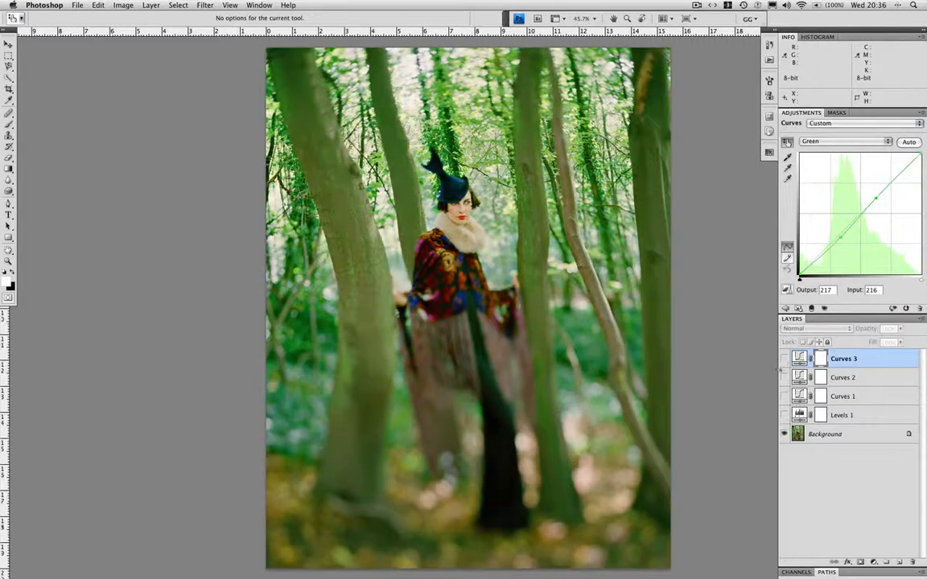
left_click_drag(784, 413, 783, 362)
left_click(784, 360)
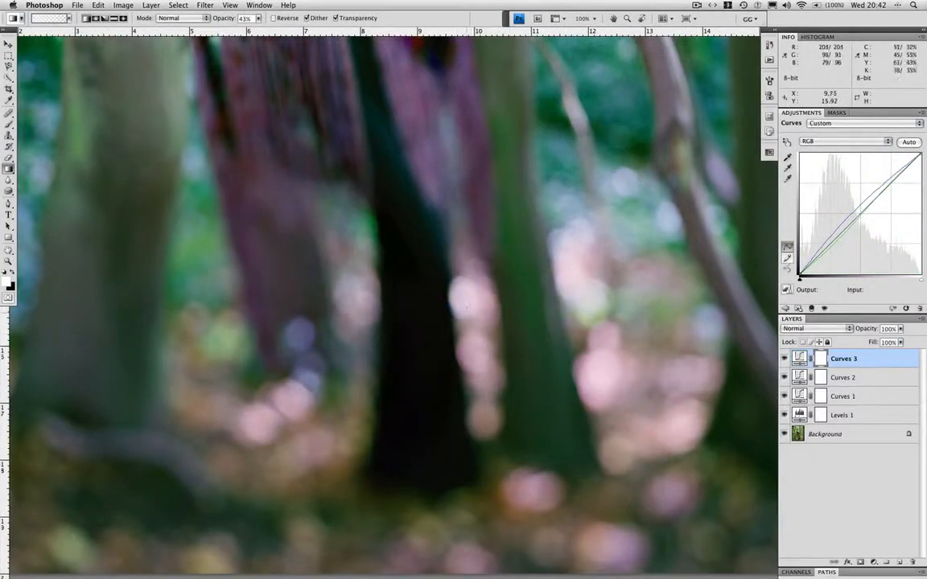
- Select a rectangle about 10.55 by 4.95 over the forest floor and add a Curves adjustment layer masked to it
key("super+0")
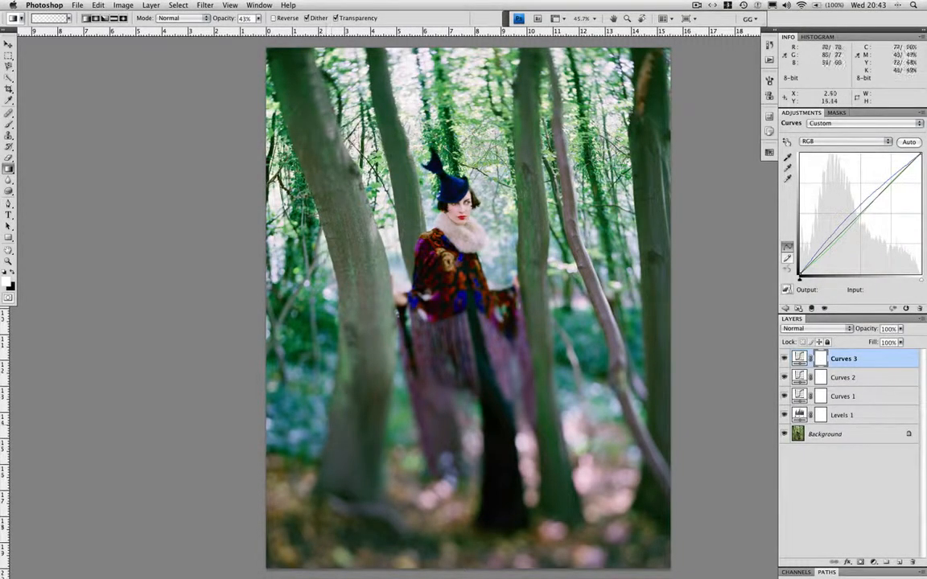
key("m")
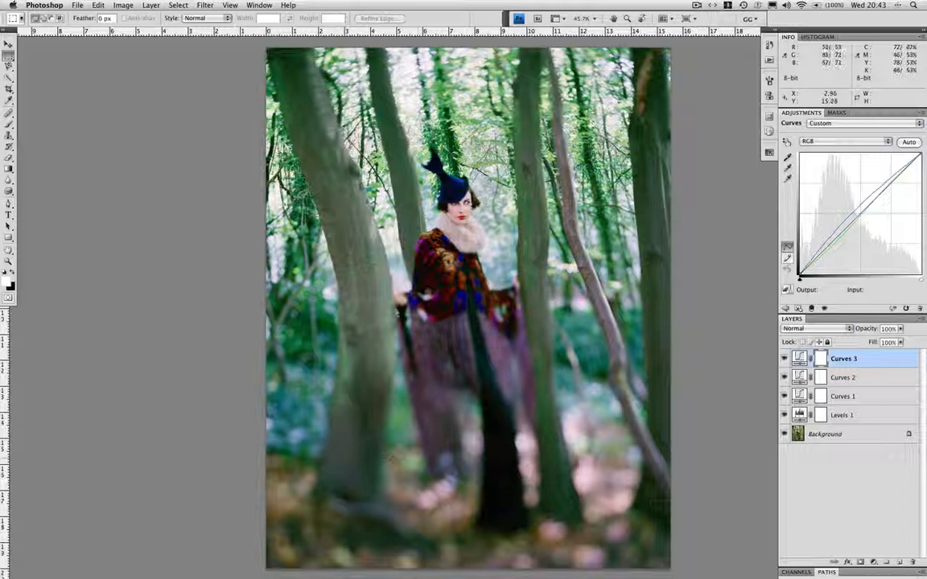
mouse_move(340, 440)
left_mouse_down()
mouse_move(383, 492)
mouse_move(480, 555)
mouse_move(615, 547)
left_mouse_up()
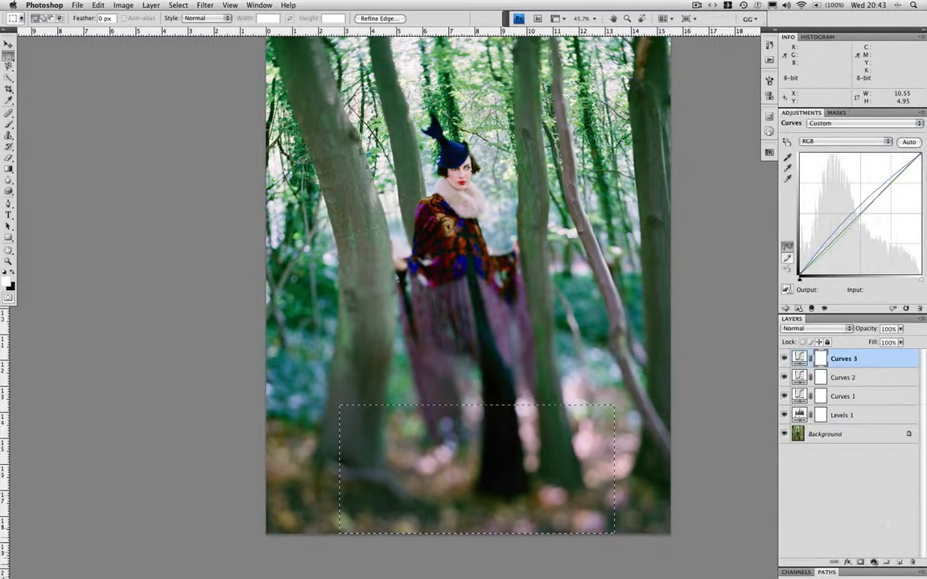
left_click(874, 562)
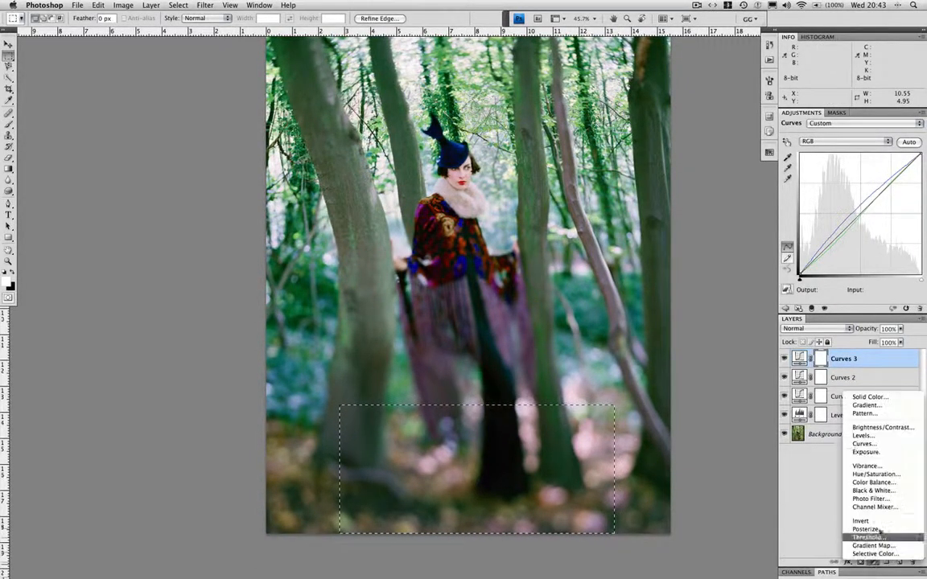
left_click(865, 443)
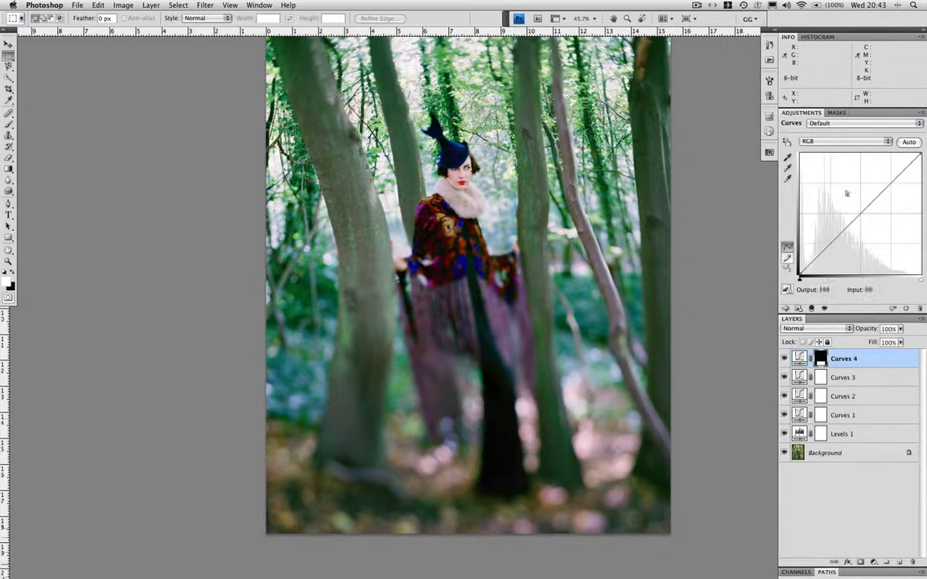
- Raise the Curves 4 green highlights at input 214 and lower the shadows at input 58 using on-image adjustment, comparing with the layer hidden
left_click(834, 143)
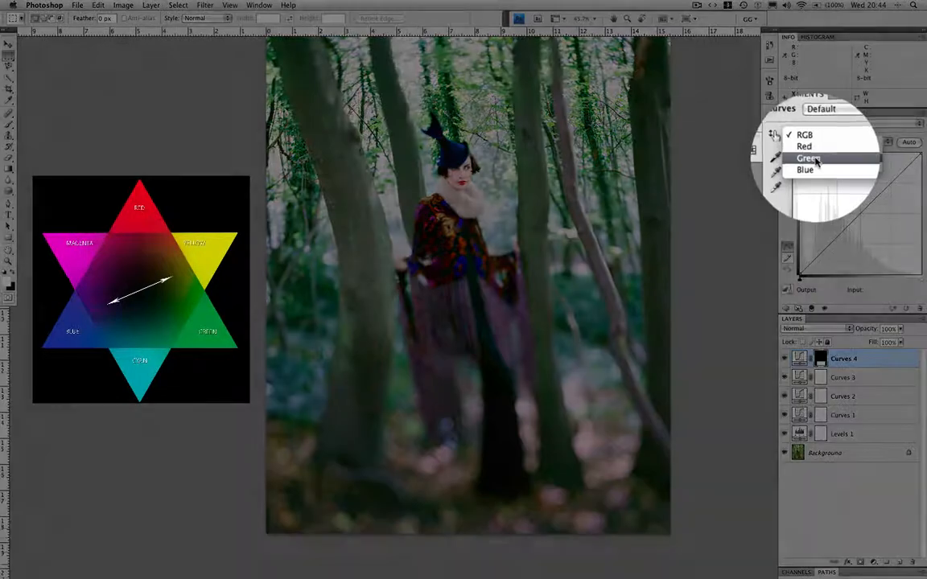
left_click(810, 158)
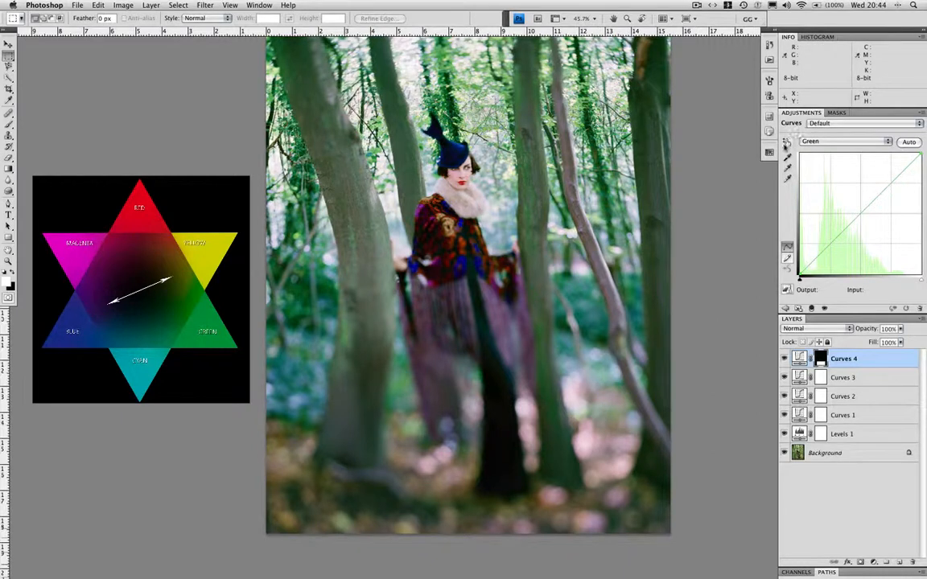
left_click(786, 139)
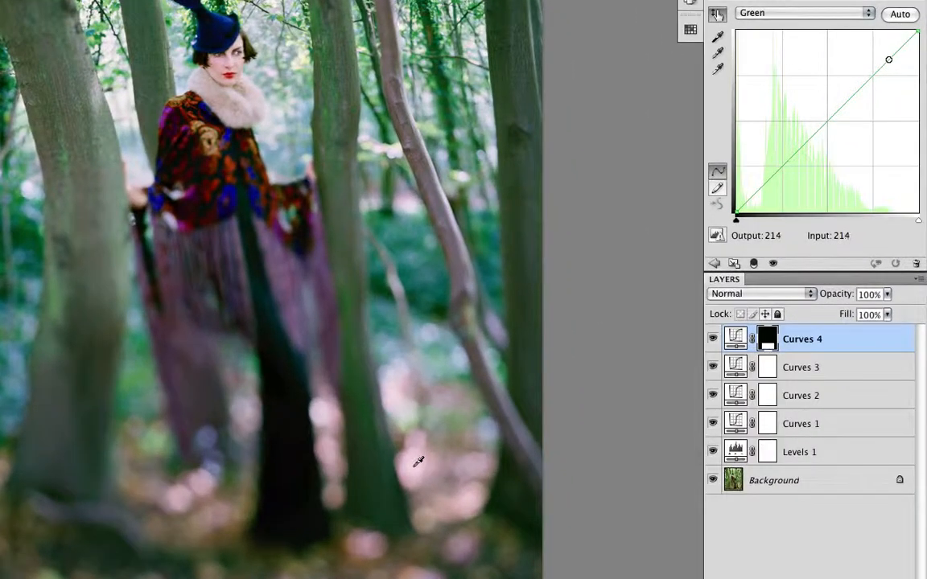
left_click_drag(418, 462, 411, 465)
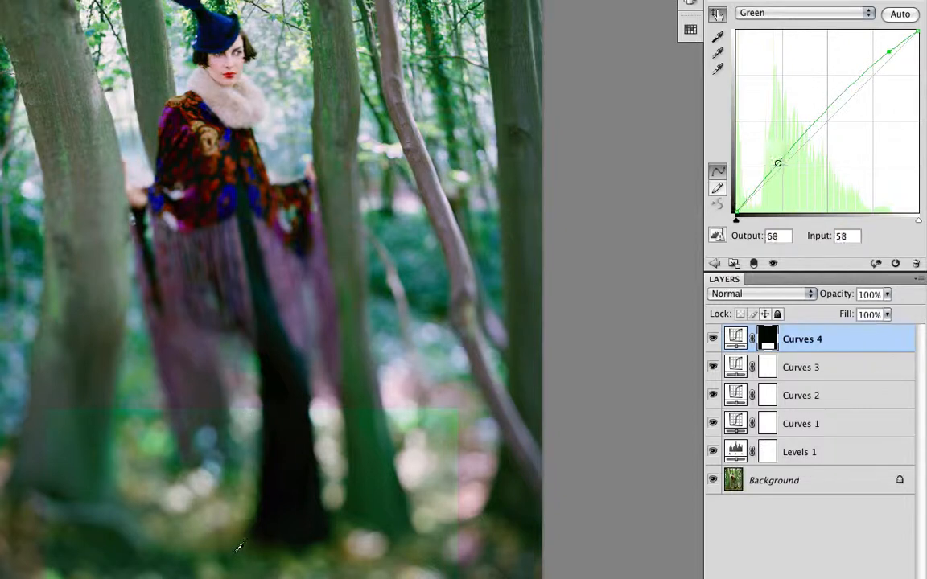
left_click_drag(241, 547, 241, 564)
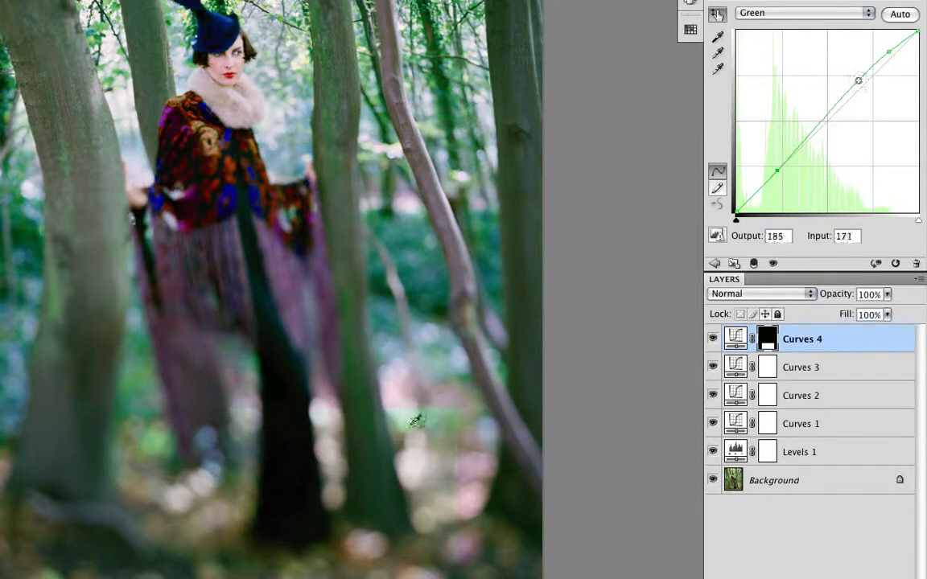
left_click(714, 338)
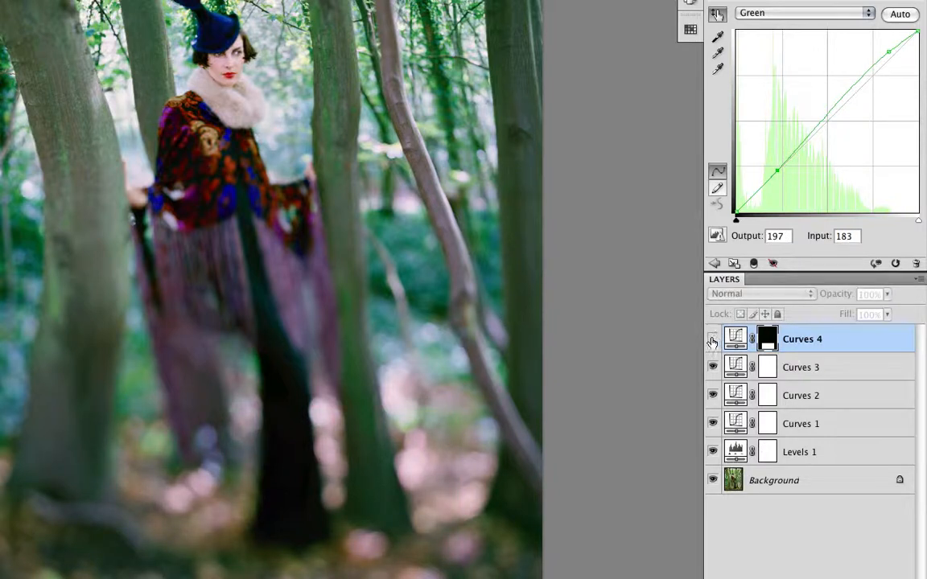
left_click(713, 339)
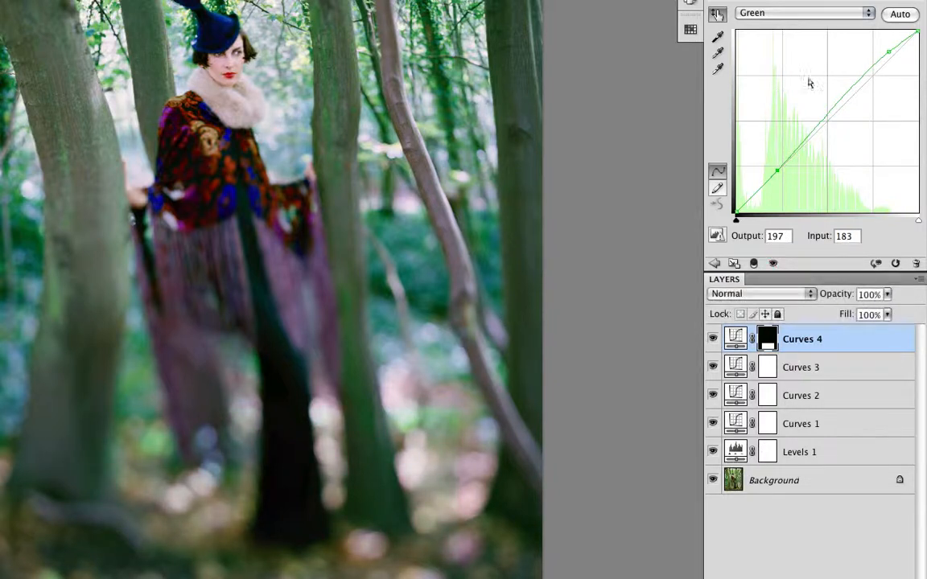
- Lower the Blue channel in Curves 4 to input 73, output 65 by sampling the forest floor
left_click(779, 14)
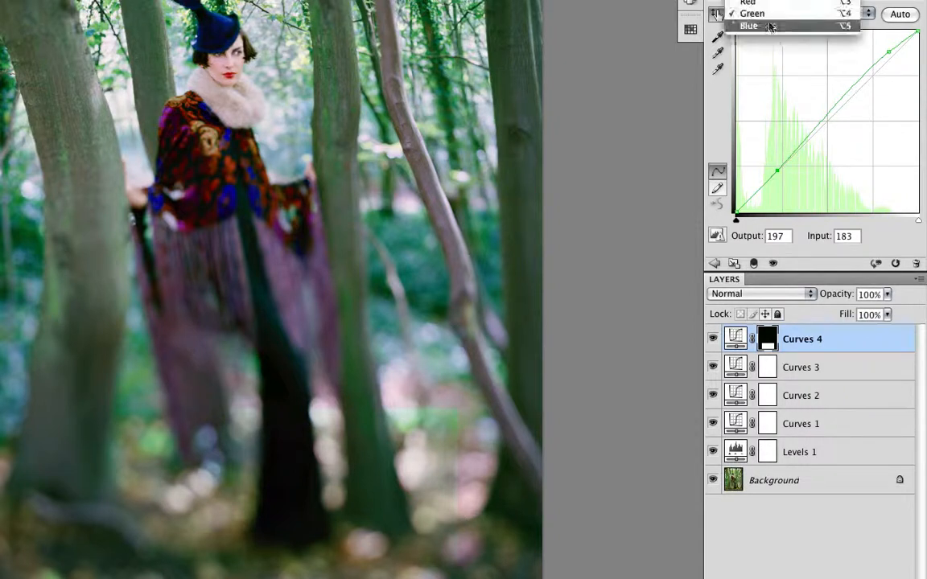
left_click(751, 25)
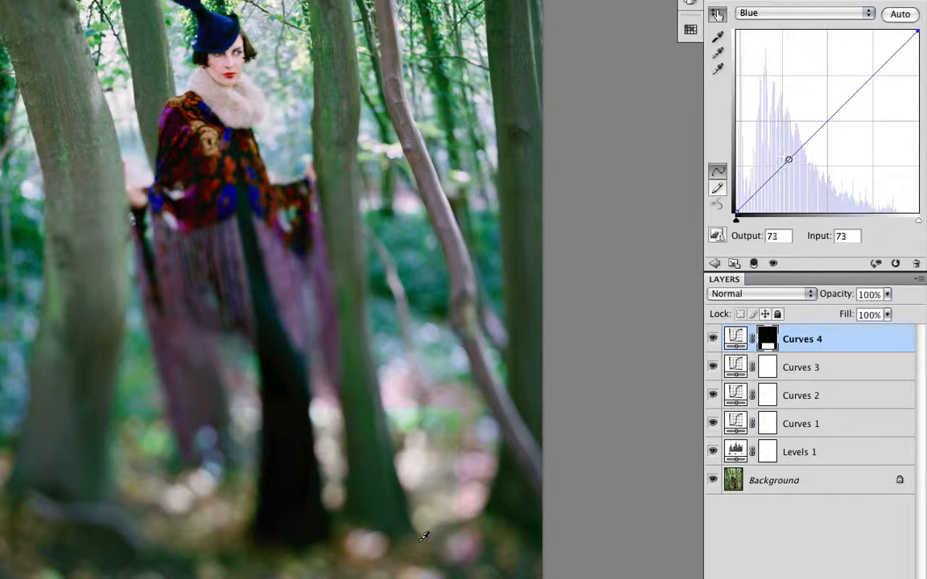
left_click_drag(421, 545, 420, 553)
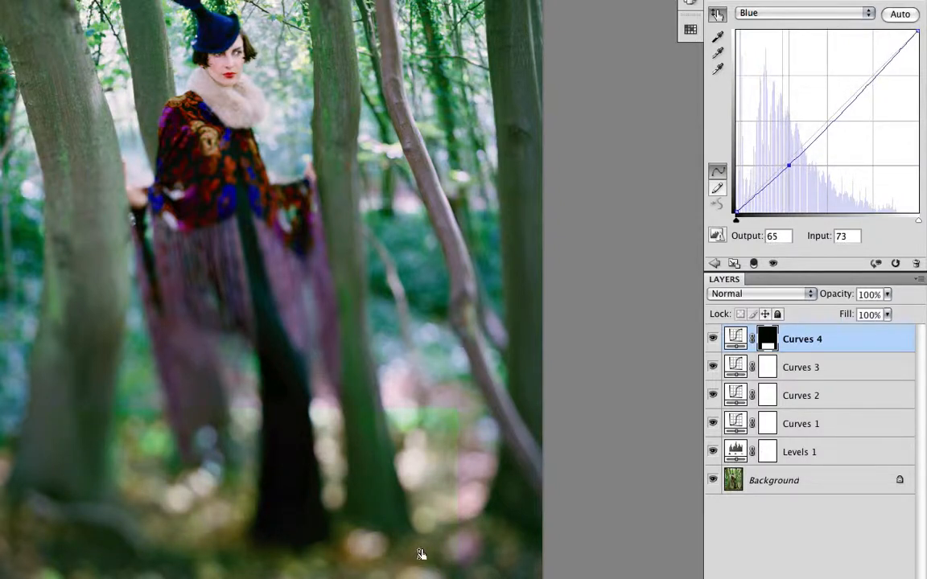
- Raise the Red channel in Curves 4 to input 84, output 88 by sampling the forest floor with on-image adjustment
left_click(771, 14)
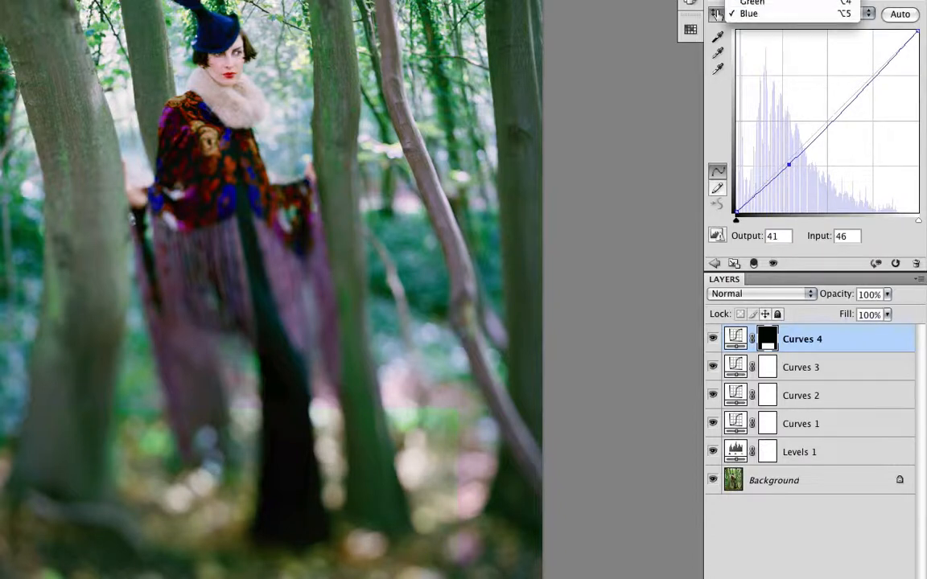
left_click(763, 0)
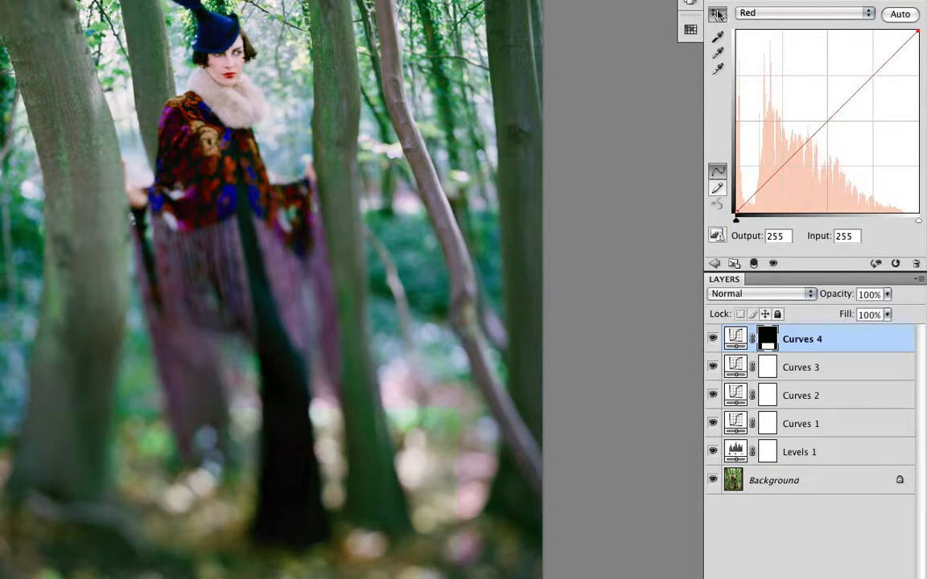
left_click(717, 13)
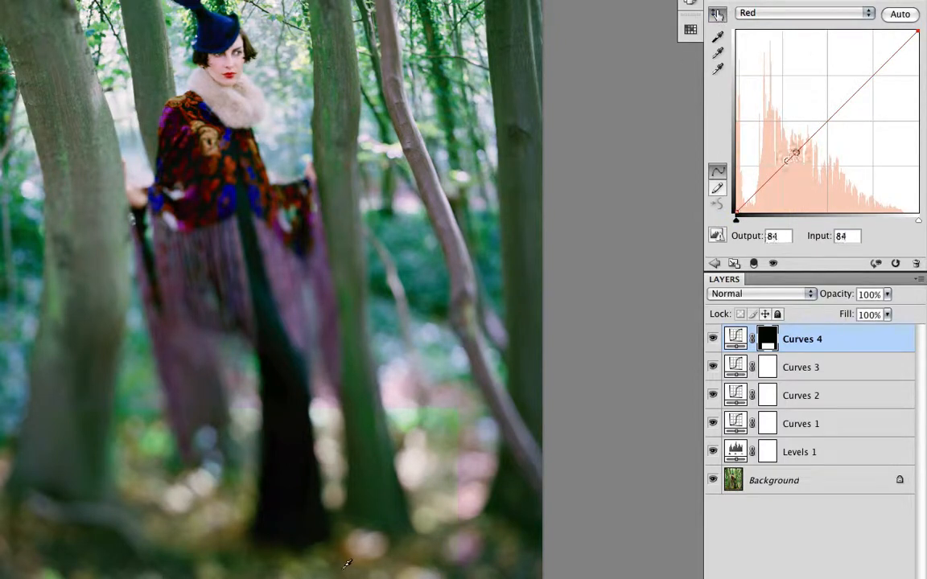
left_click_drag(337, 573, 339, 571)
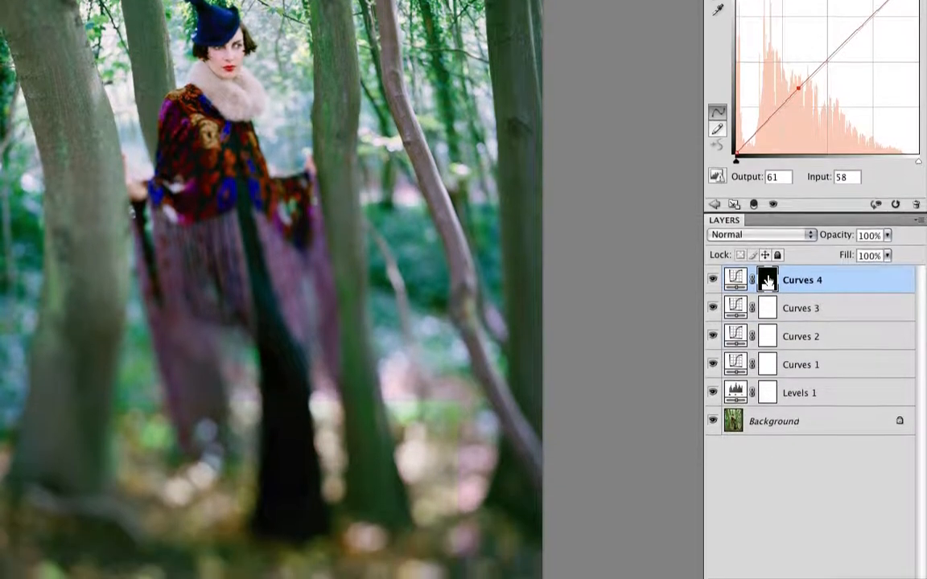
- Inspect the Curves 4 layer mask on its own and return to the photo view
left_click(767, 280, "alt")
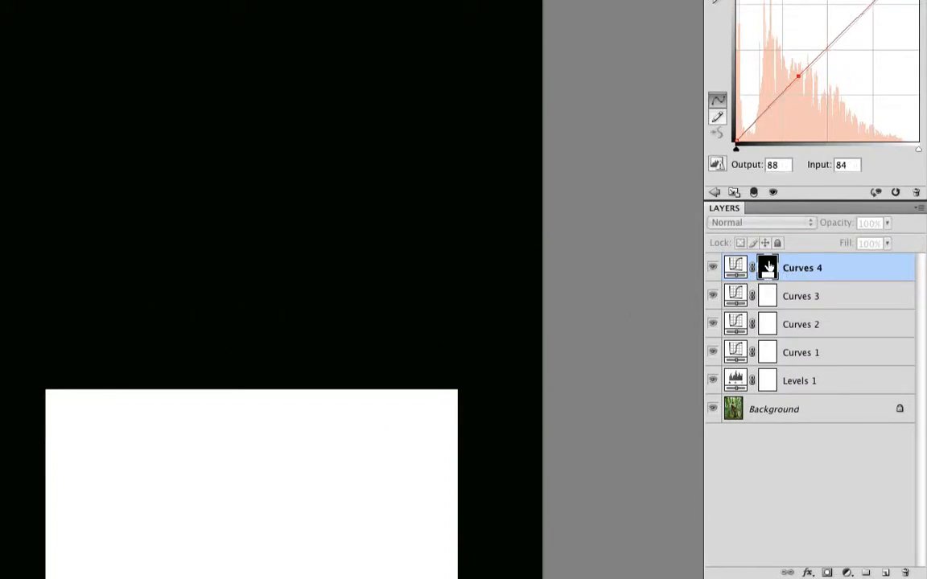
left_click(763, 272, "alt")
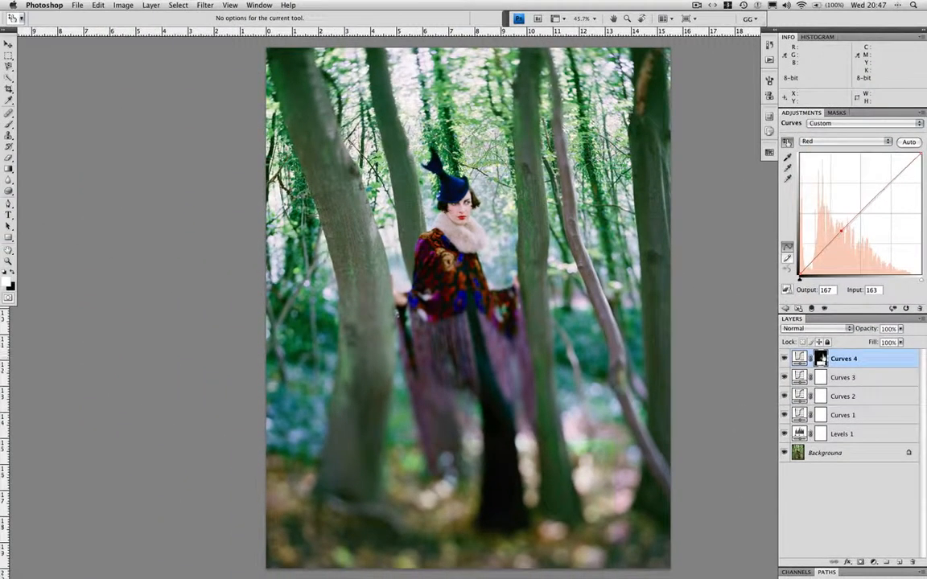
- Fill the Curves 4 layer mask with black in Normal mode at 100% opacity
left_click(97, 4)
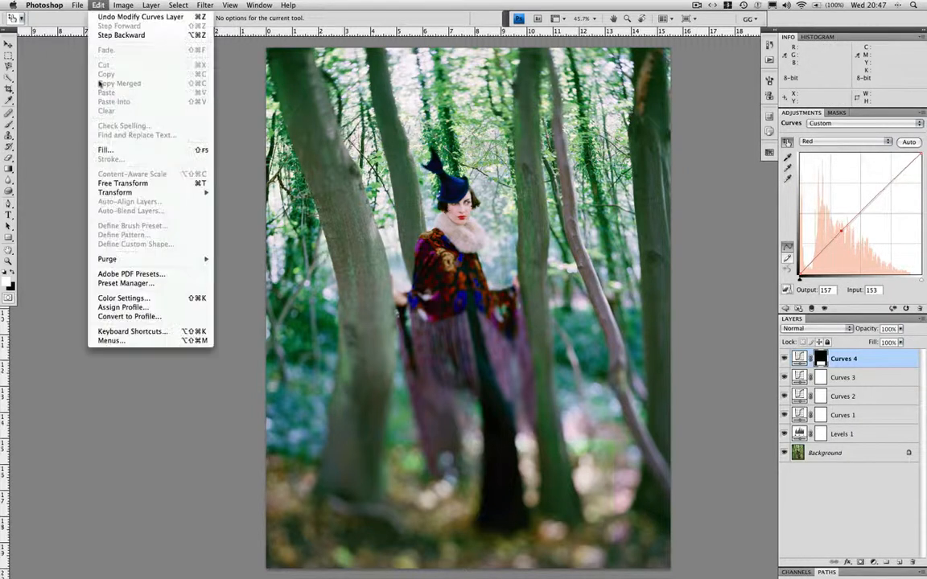
left_click(105, 151)
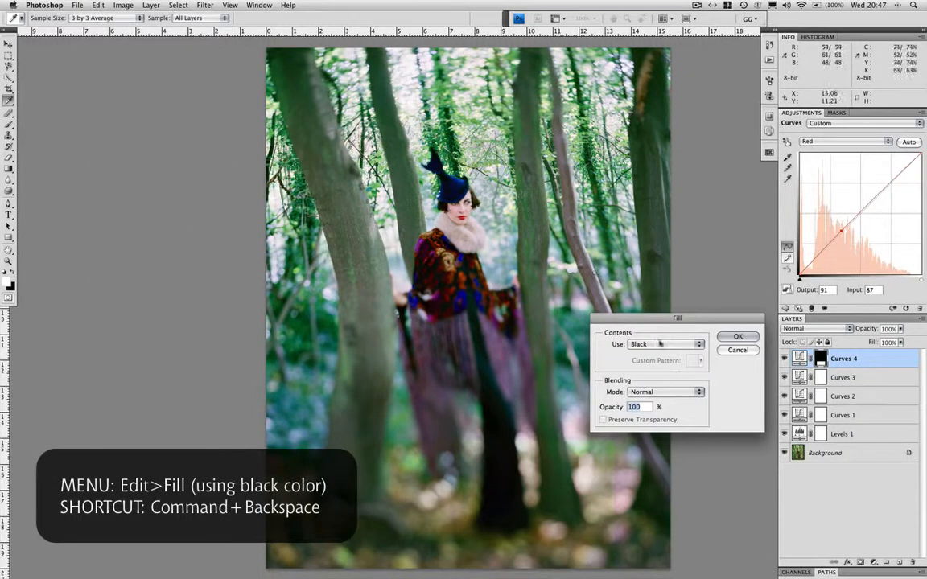
left_click(667, 344)
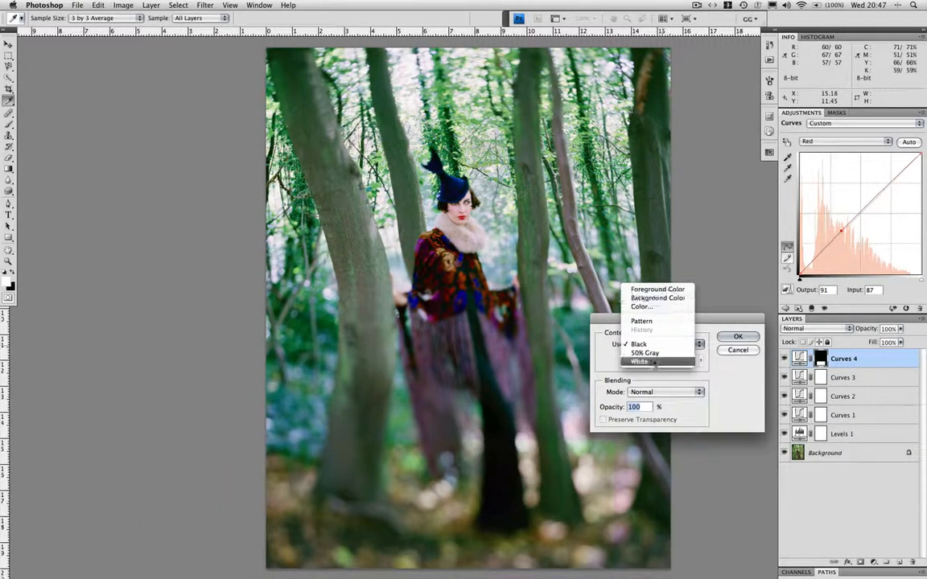
left_click(657, 347)
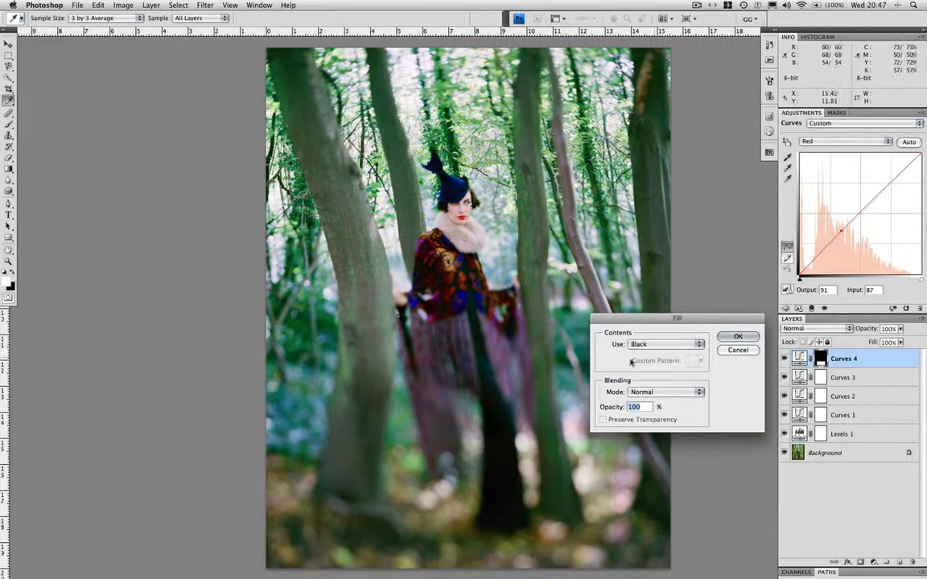
left_click(744, 337)
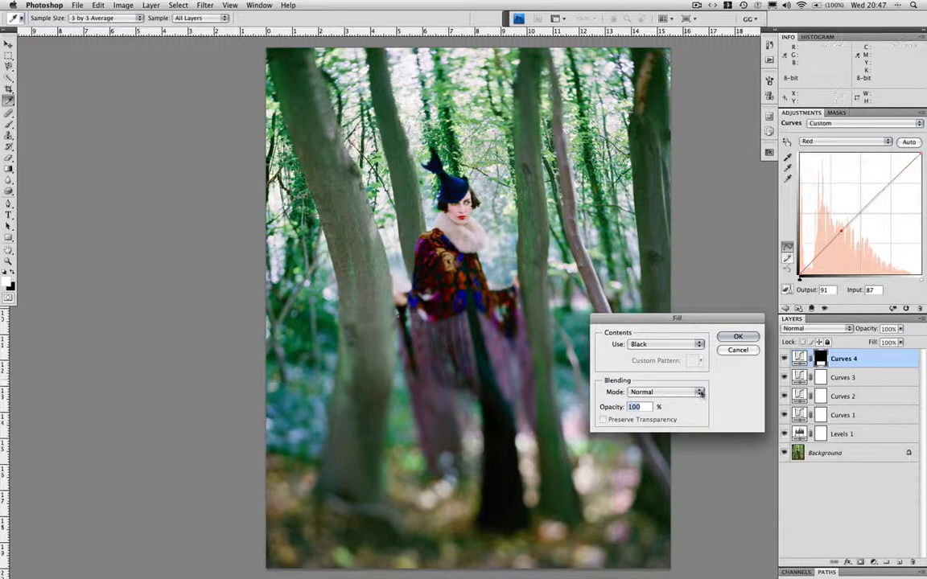
key("Return")
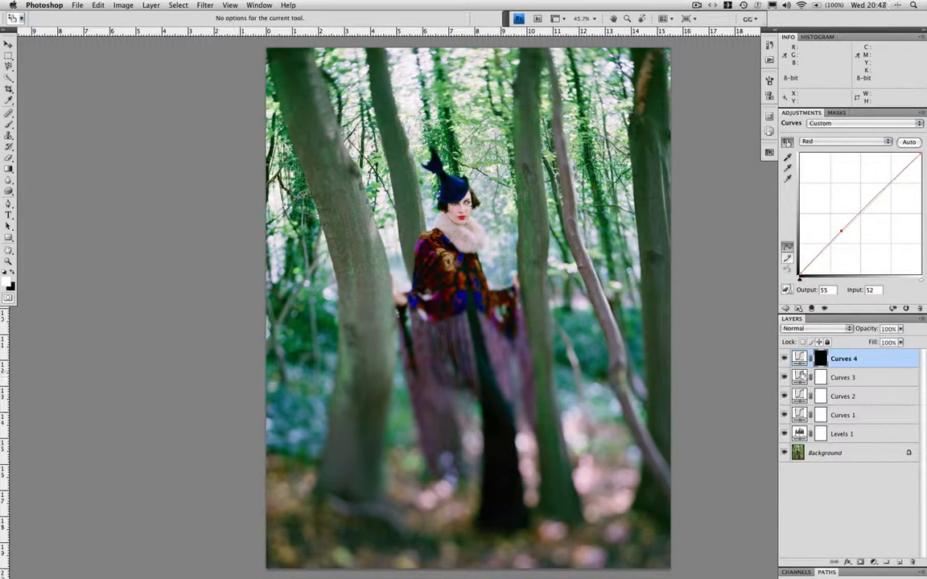
- Paint white on the Curves 4 mask over the whole forest floor using a large soft brush of about 250 px
key("b")
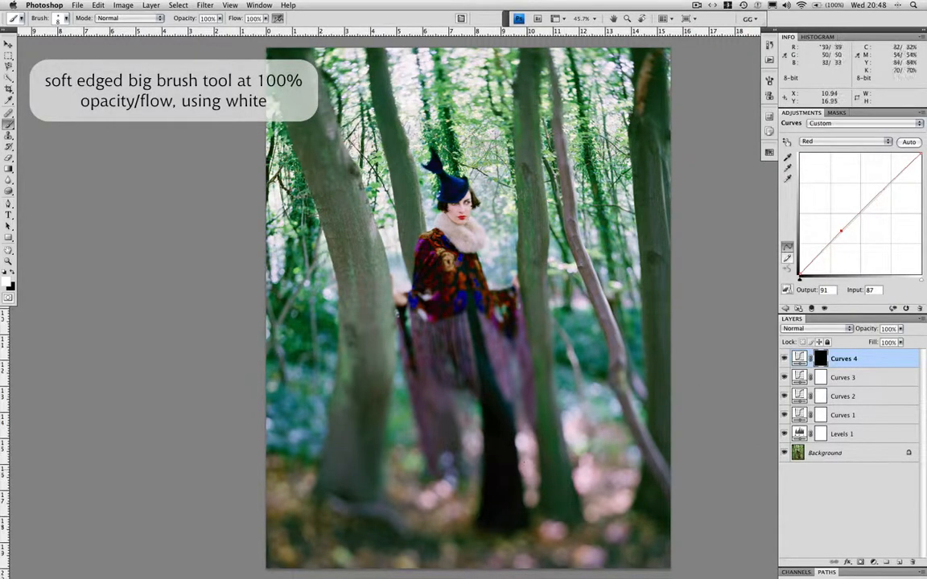
key("bracketright")
key("bracketright")
key("bracketright")
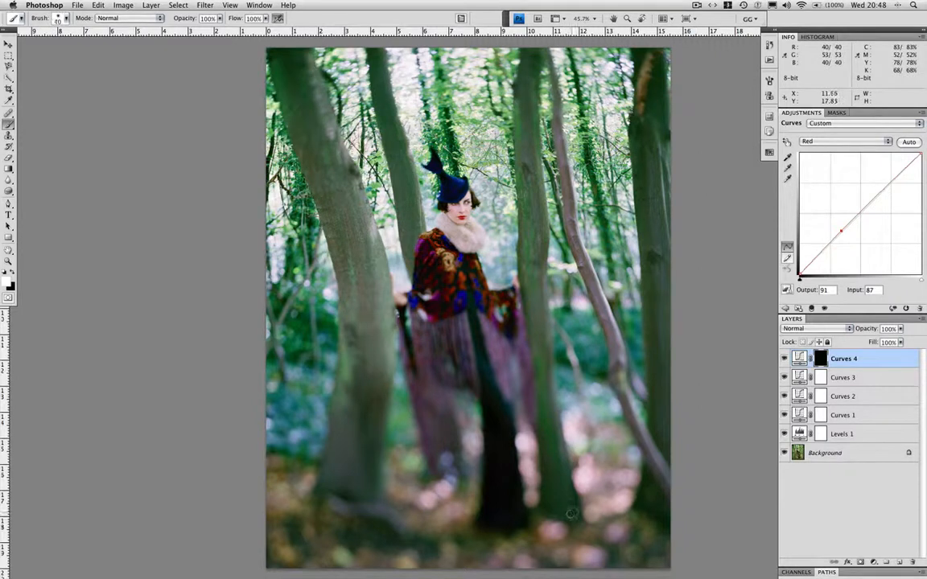
key("bracketright")
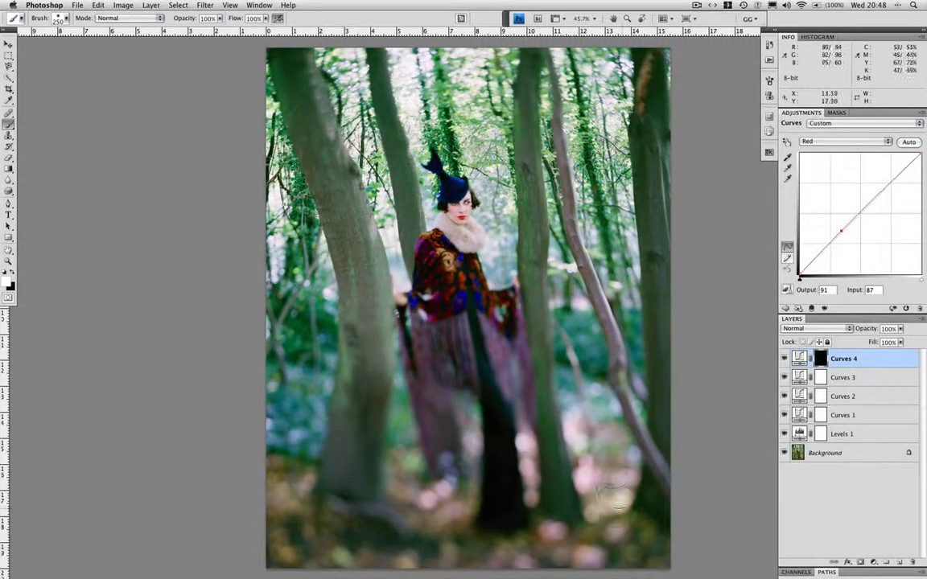
mouse_move(616, 500)
left_mouse_down()
mouse_move(611, 468)
mouse_move(601, 477)
mouse_move(585, 435)
mouse_move(608, 455)
left_mouse_up()
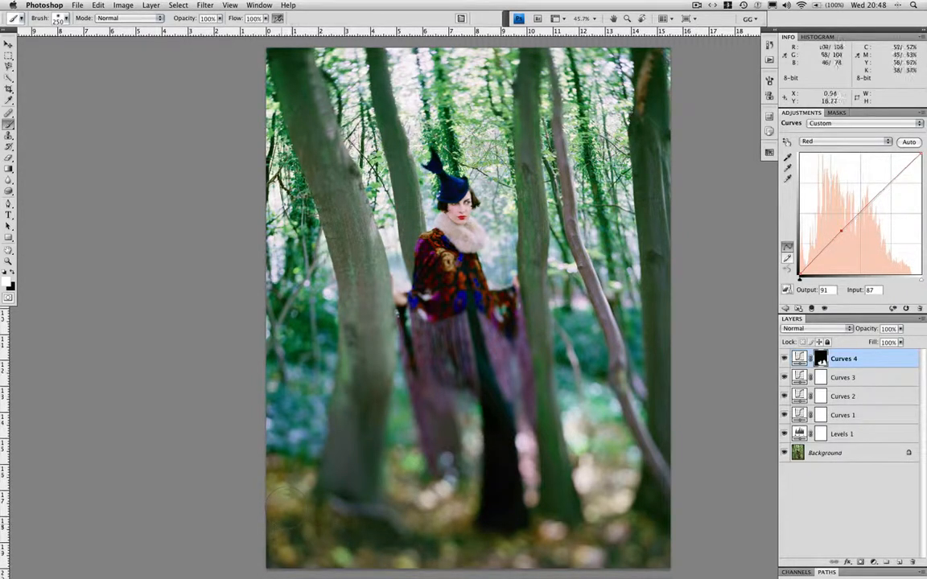
left_click_drag(285, 508, 269, 551)
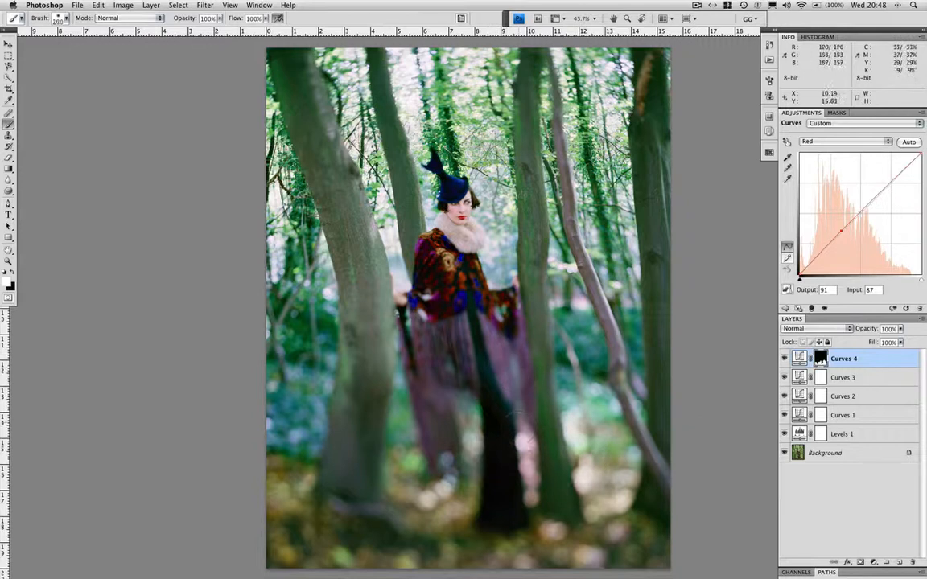
- Paint the Curves 4 mask over the thin leaning trunk with the brush at 59% opacity and 58% flow, comparing with the layer hidden
left_click(219, 18)
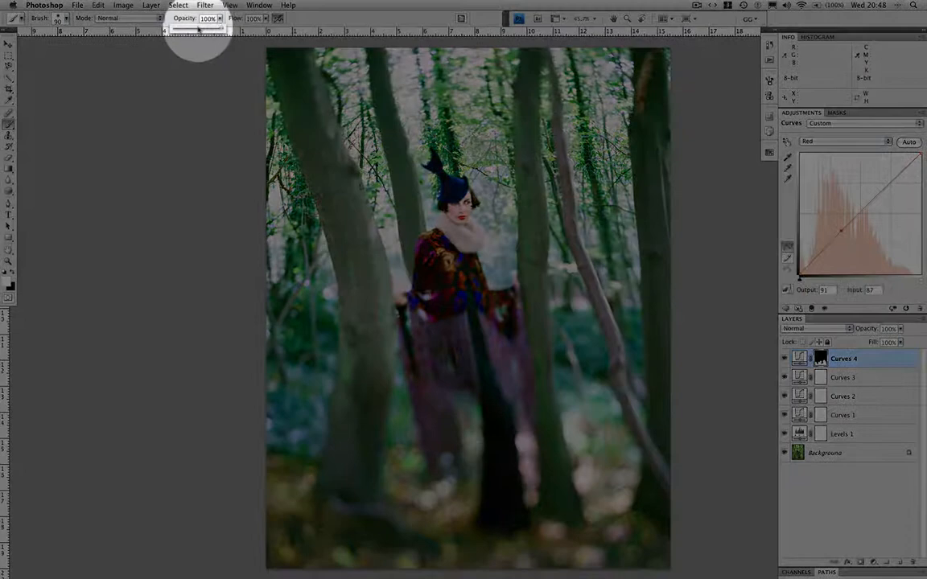
left_click_drag(198, 28, 193, 29)
left_click_drag(265, 18, 240, 29)
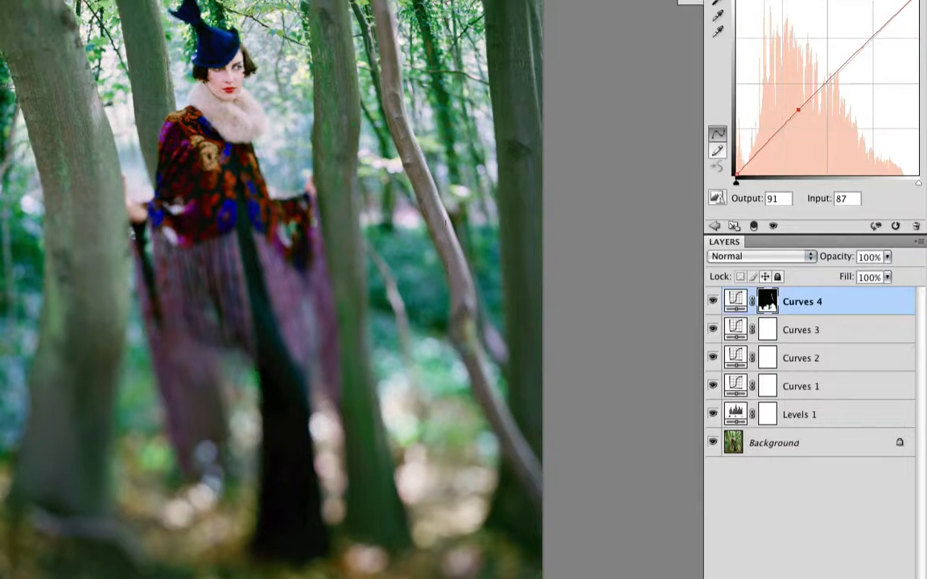
left_click_drag(441, 251, 463, 295)
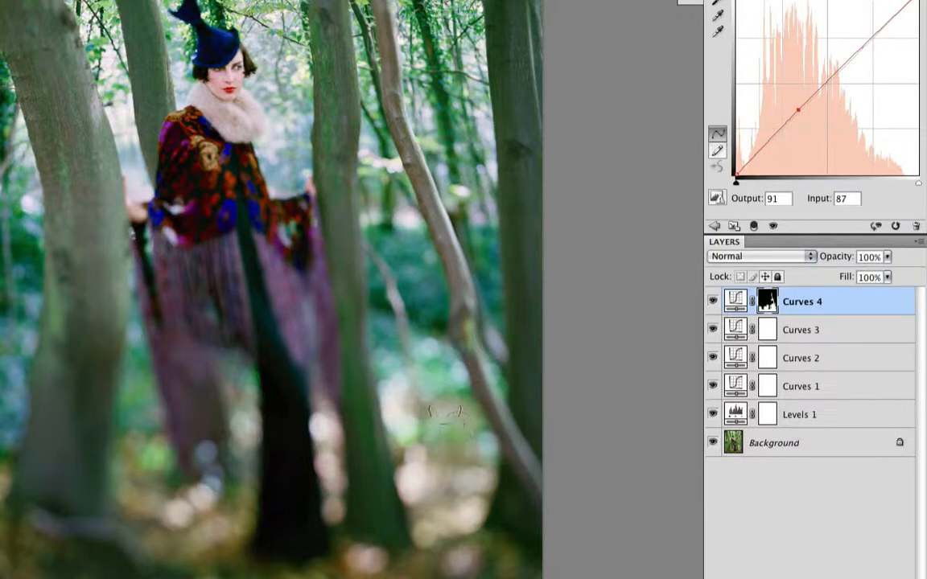
left_click(713, 302)
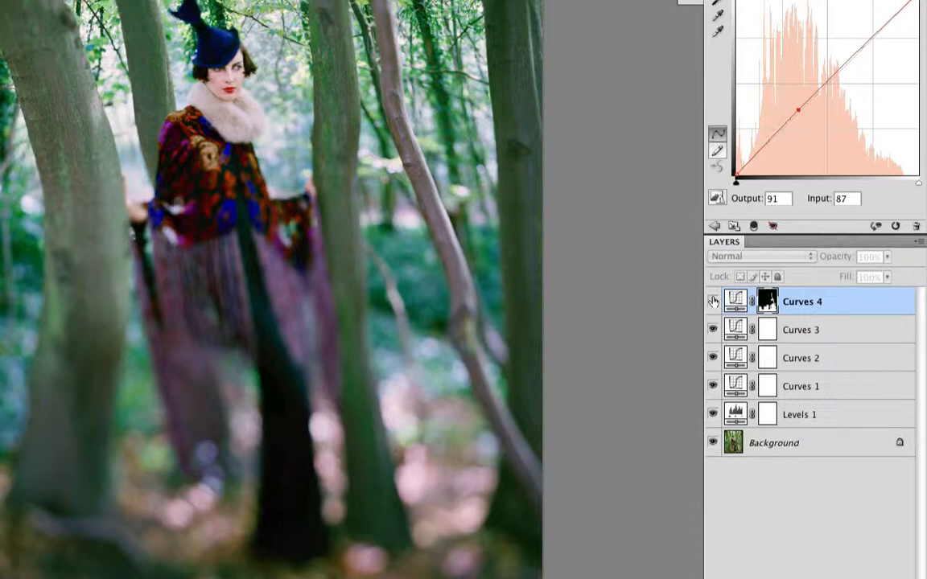
left_click(712, 302)
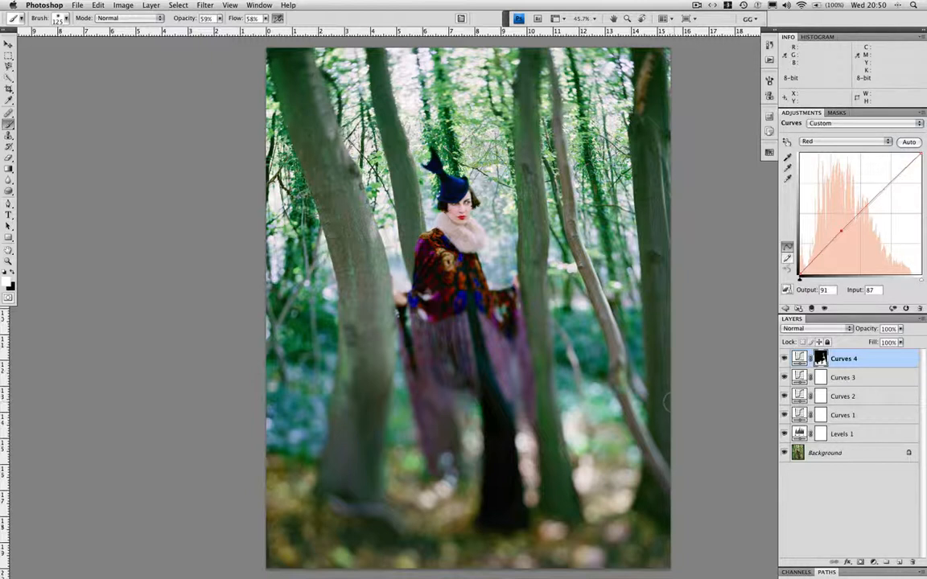
- Select the woman's face and fur collar with a rectangular marquee and add a Curves adjustment layer from the selection
key("m")
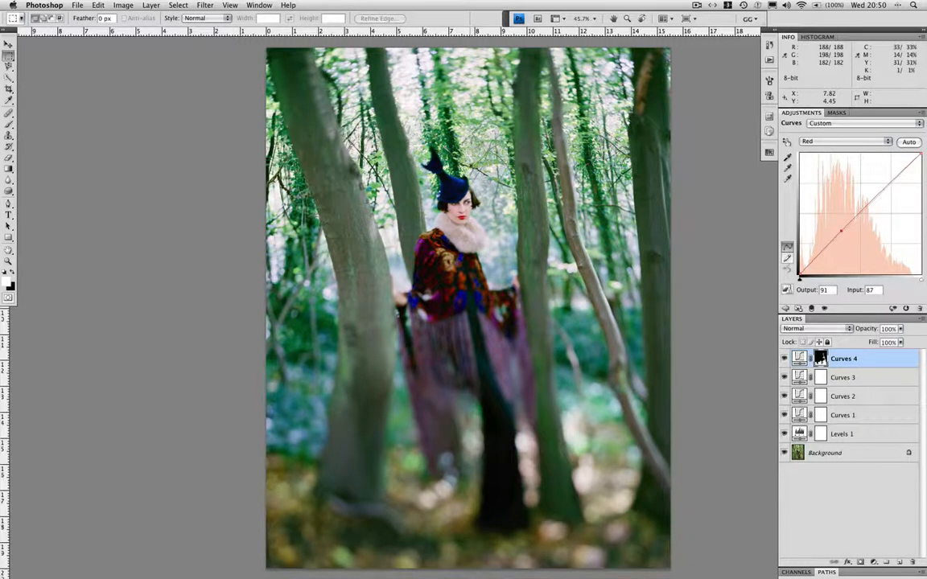
key("ctrl+alt+0")
left_click_drag(470, 163, 445, 266)
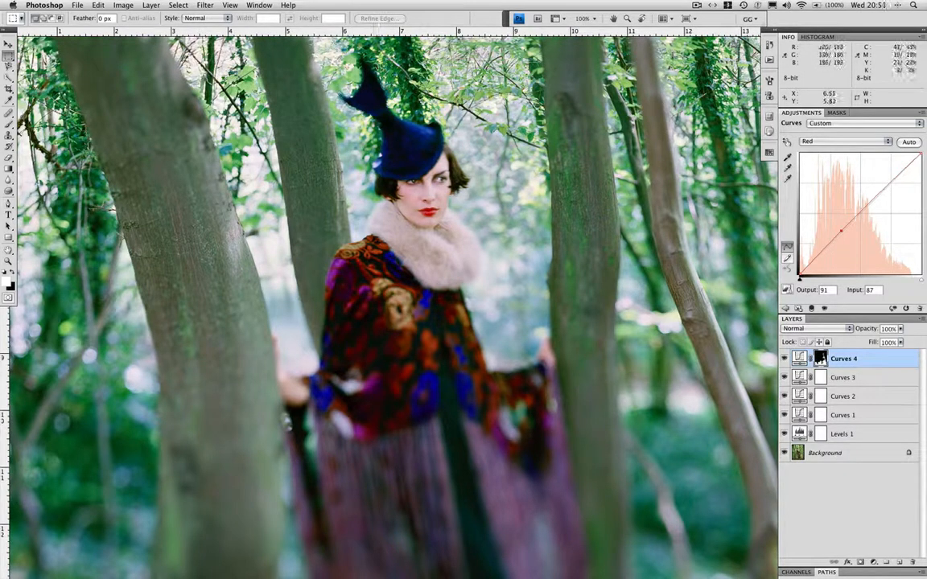
left_click_drag(376, 172, 467, 267)
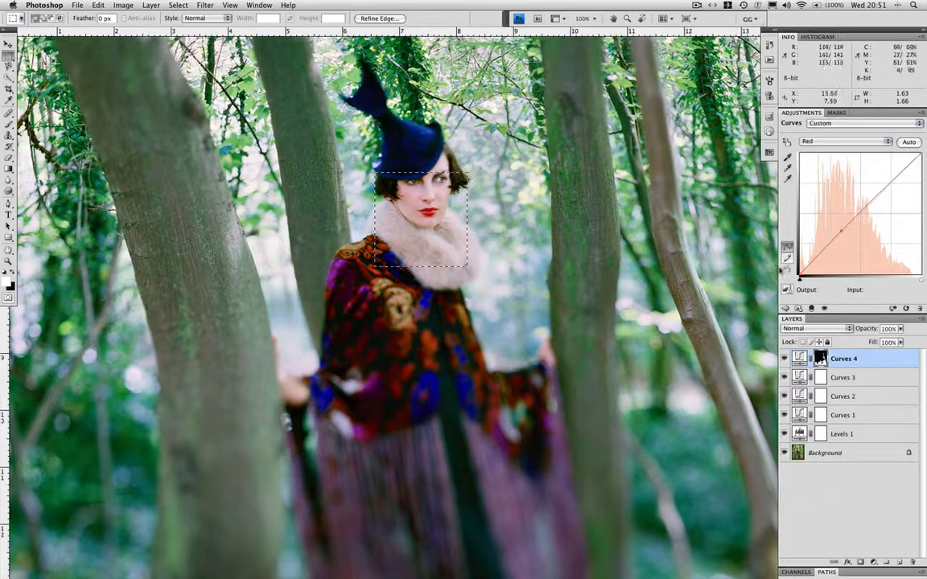
left_click(874, 562)
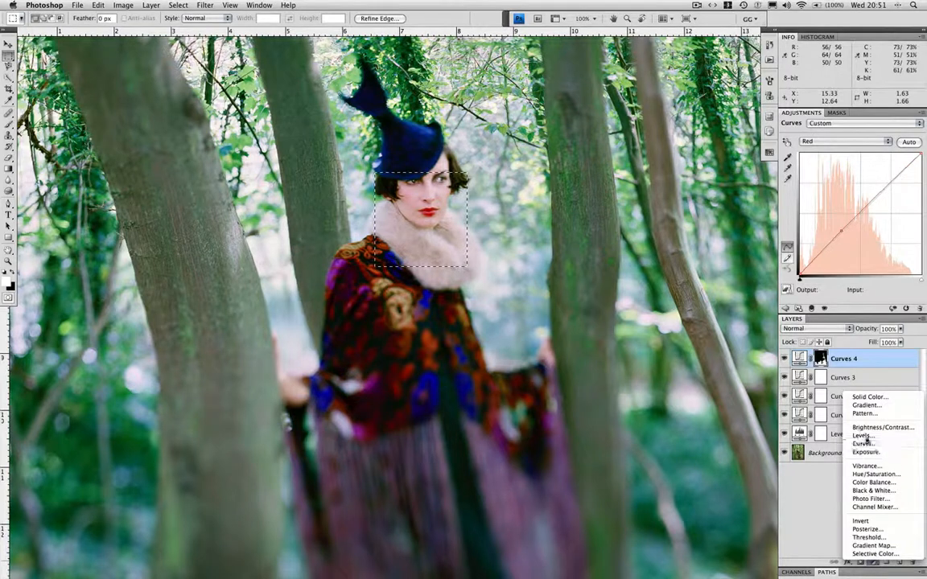
left_click(875, 441)
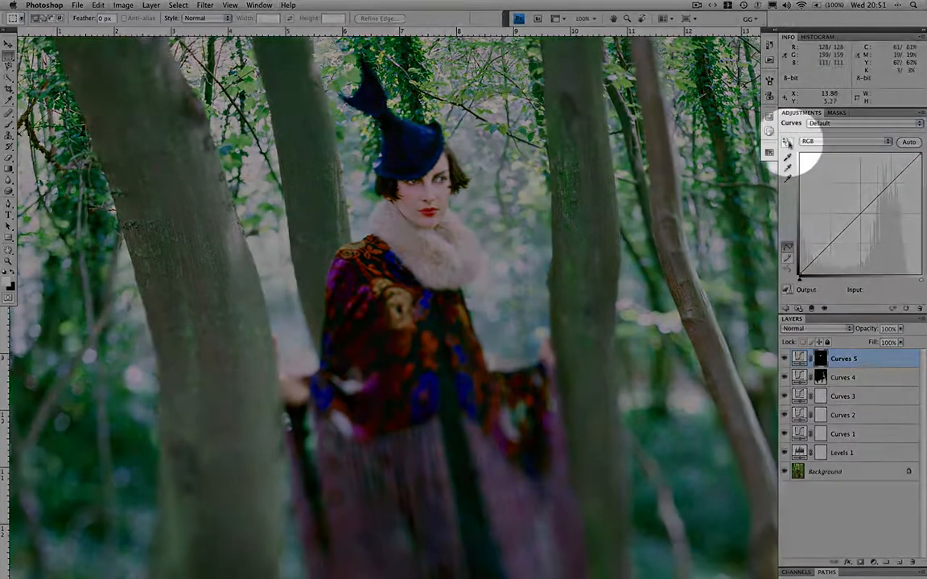
- Brighten the face and fur collar in Curves 5 by raising the RGB highlights around input 192 with on-image adjustment
left_click(787, 141)
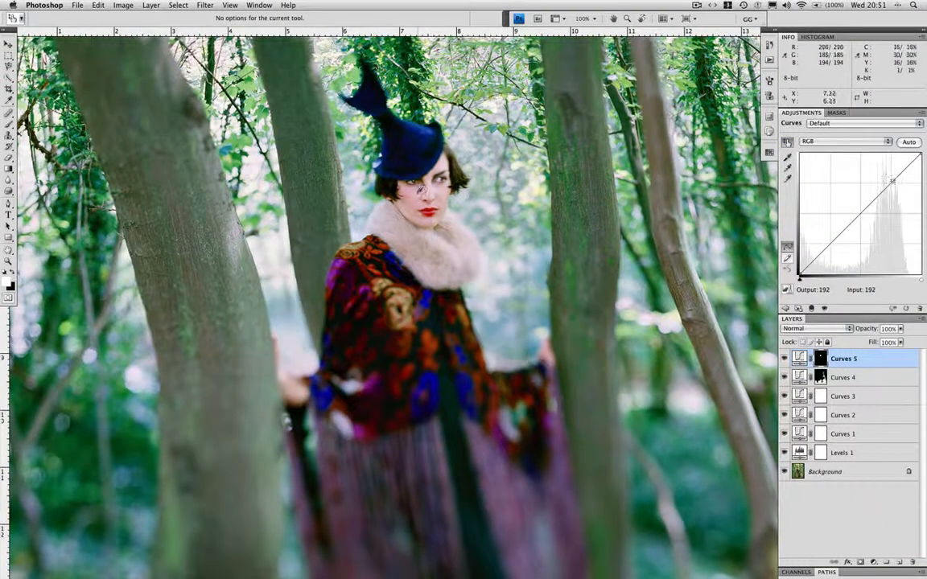
left_click(413, 196)
left_click_drag(413, 196, 413, 193)
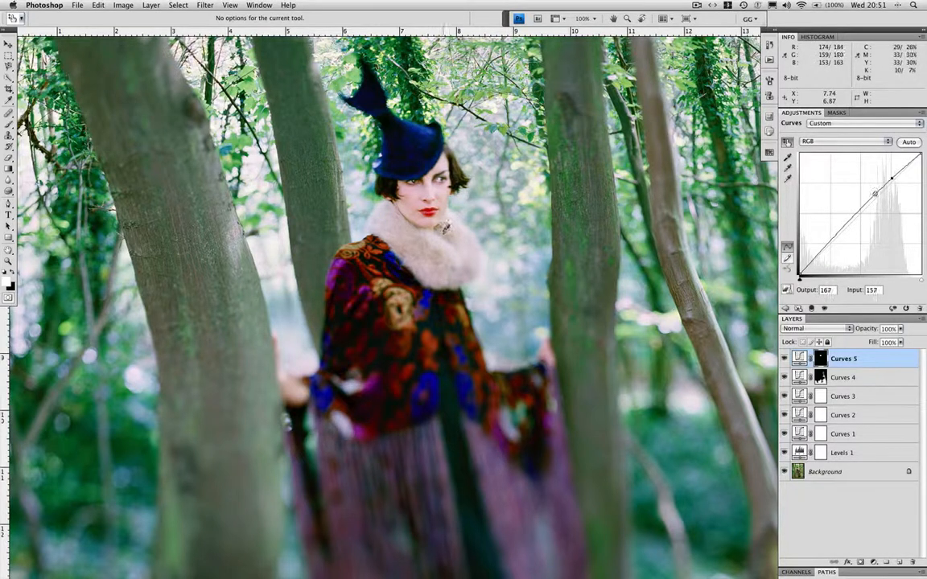
left_click_drag(443, 238, 443, 239)
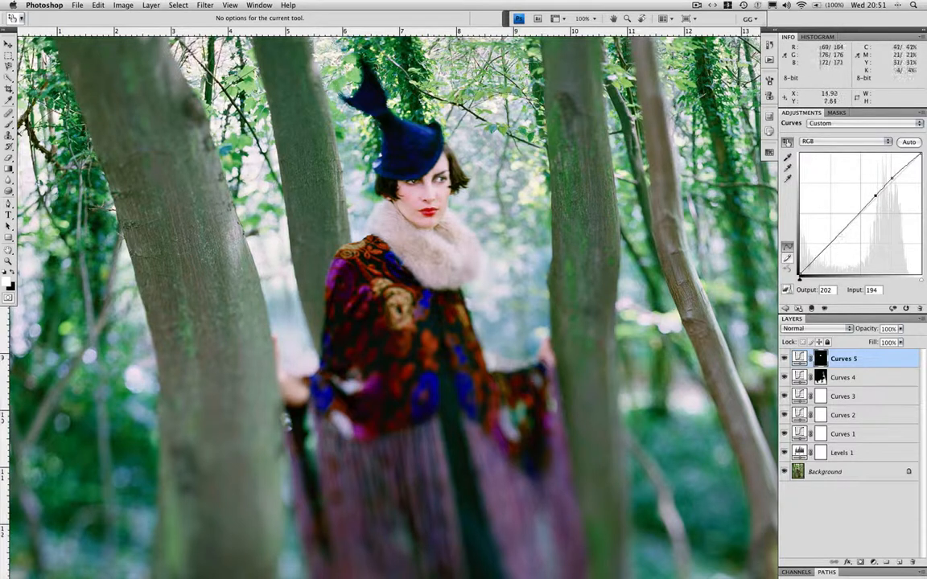
left_click(892, 177)
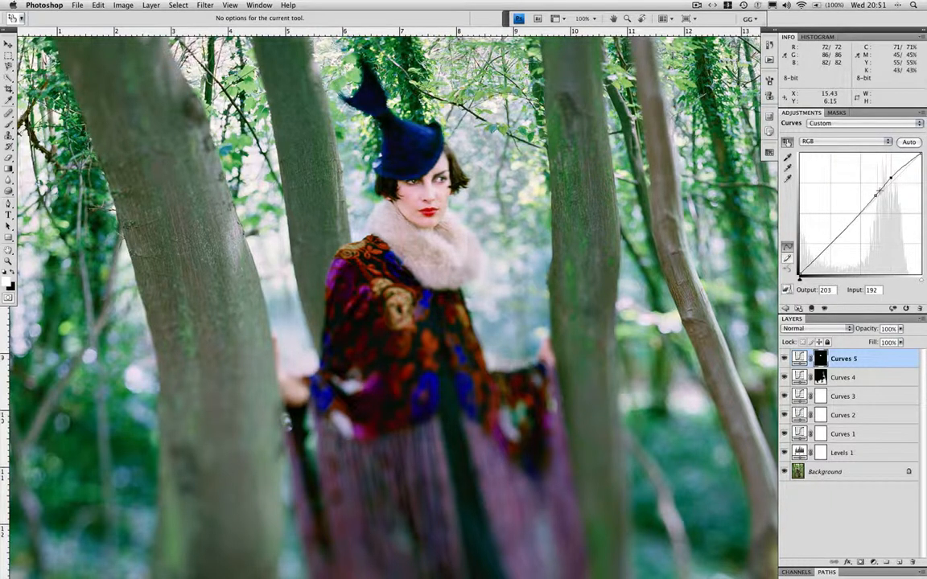
key("Down")
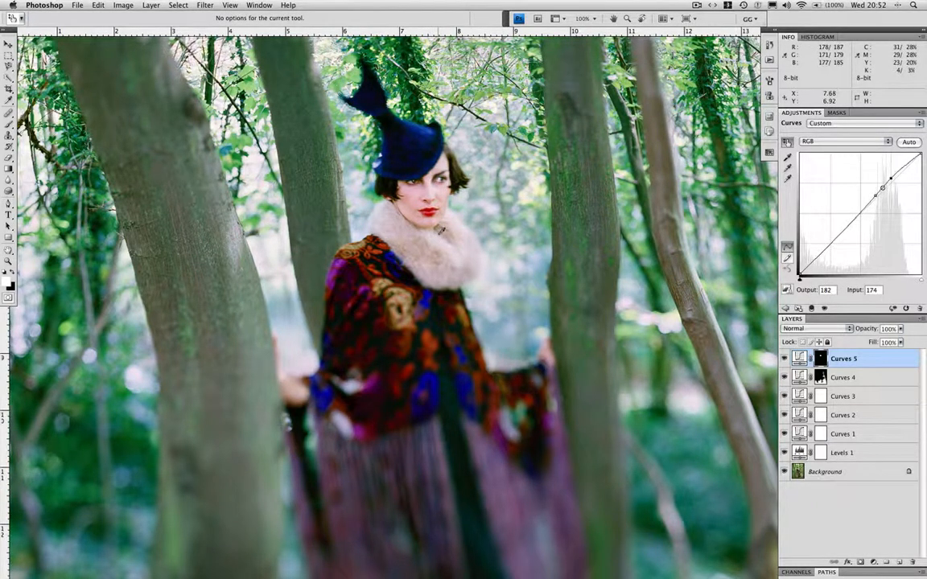
- Lower the Blue channel in Curves 5 to input 189, output 183 by sampling the face with on-image adjustment
left_click(832, 143)
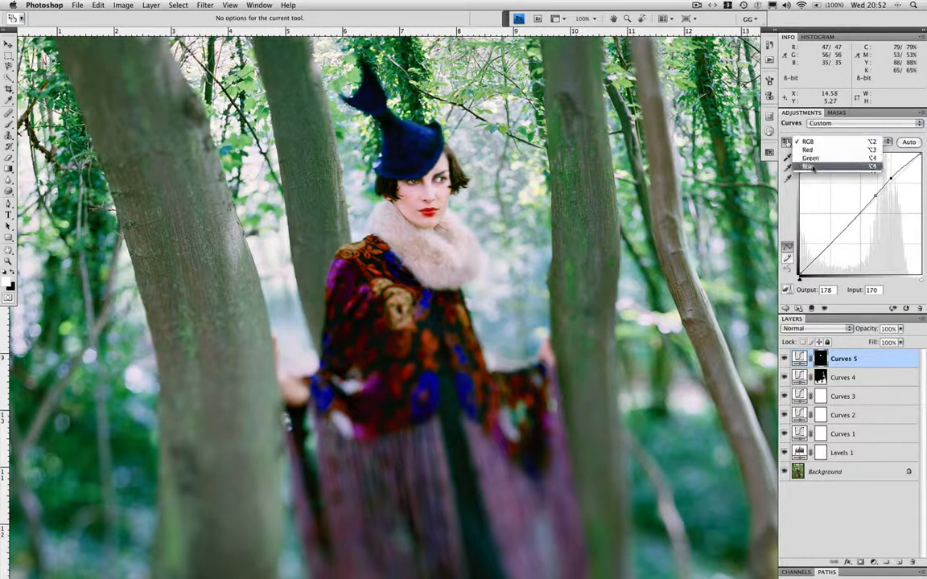
left_click(814, 167)
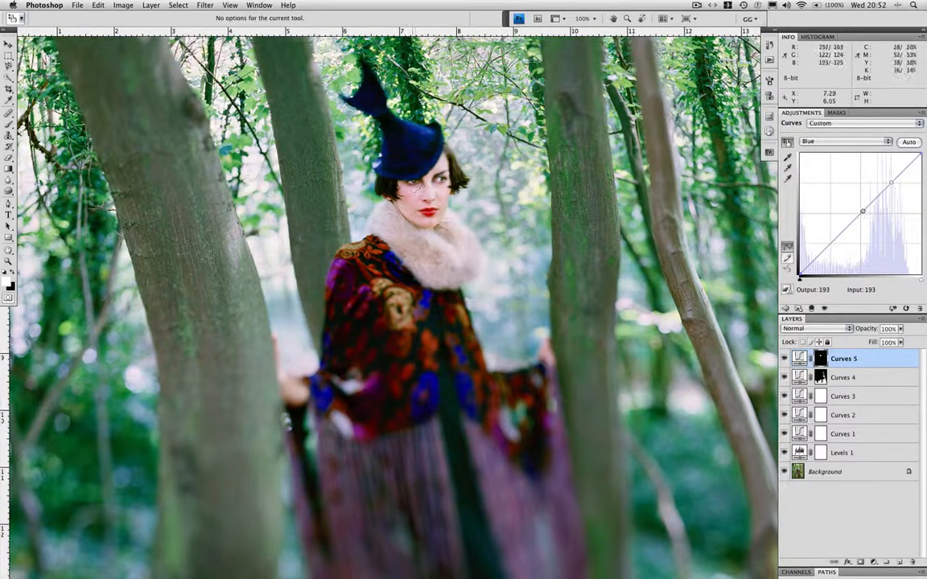
left_click_drag(413, 192, 413, 201)
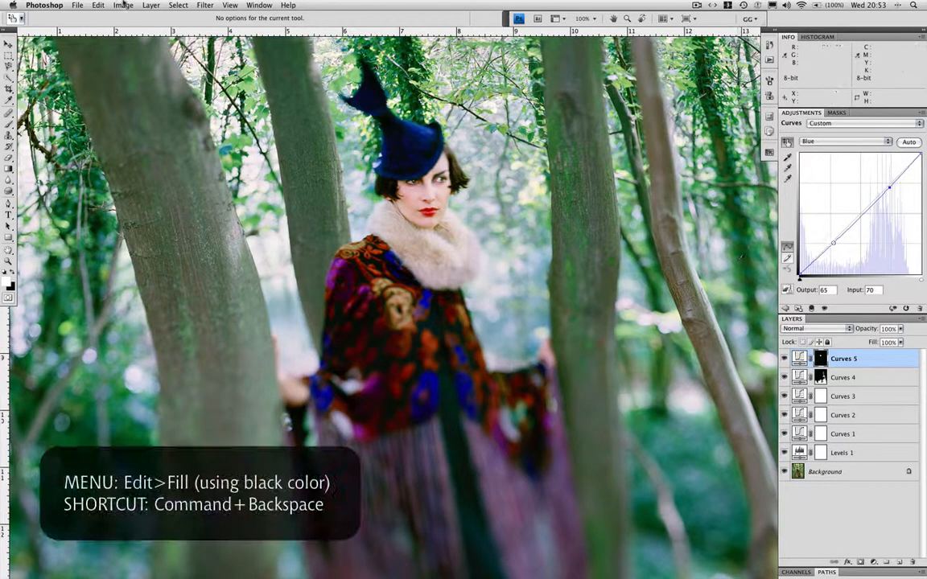
- Fill the Curves 5 layer mask with black at 100% opacity
left_click(97, 5)
left_click(104, 149)
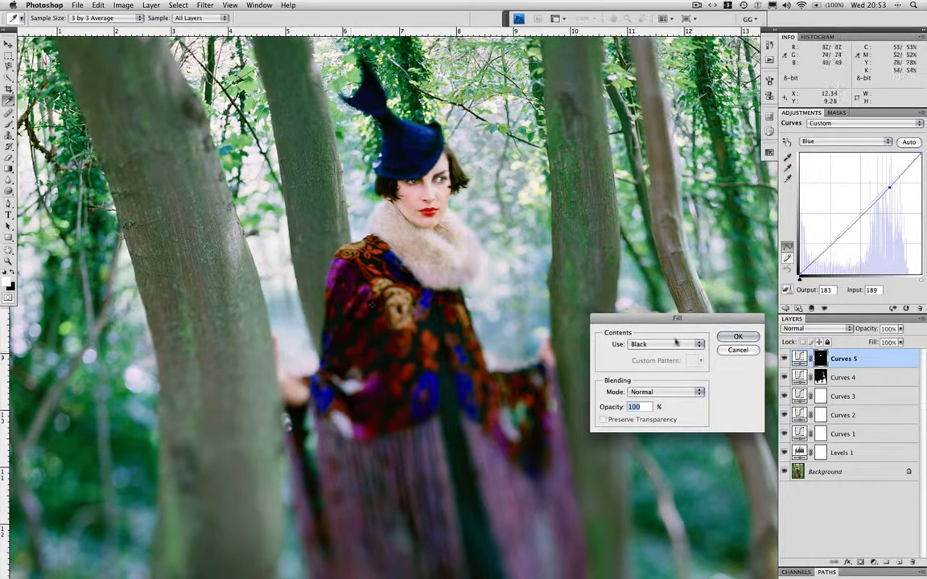
key("Return")
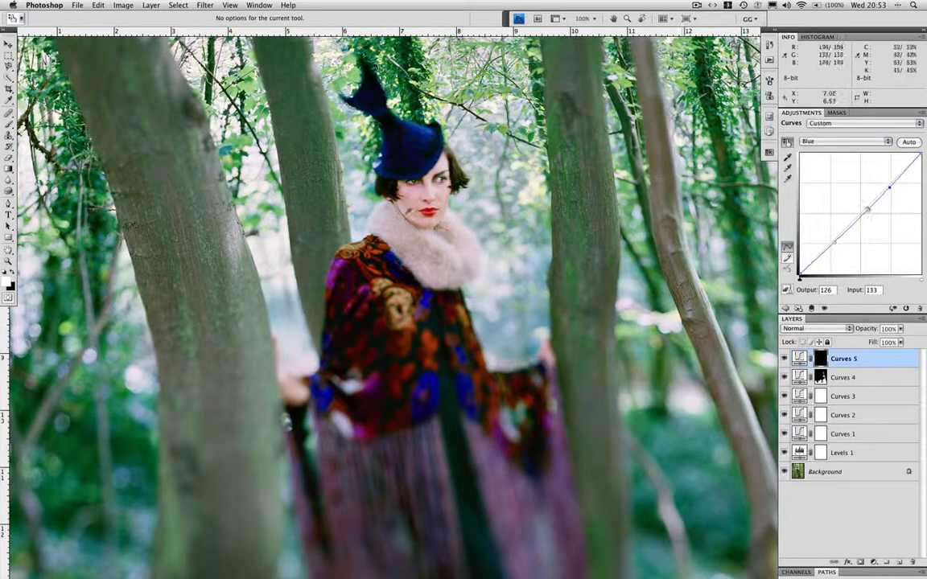
- Paint white on the Curves 5 mask over the face and fur collar with a 50 px brush at 100% opacity and flow
key("b")
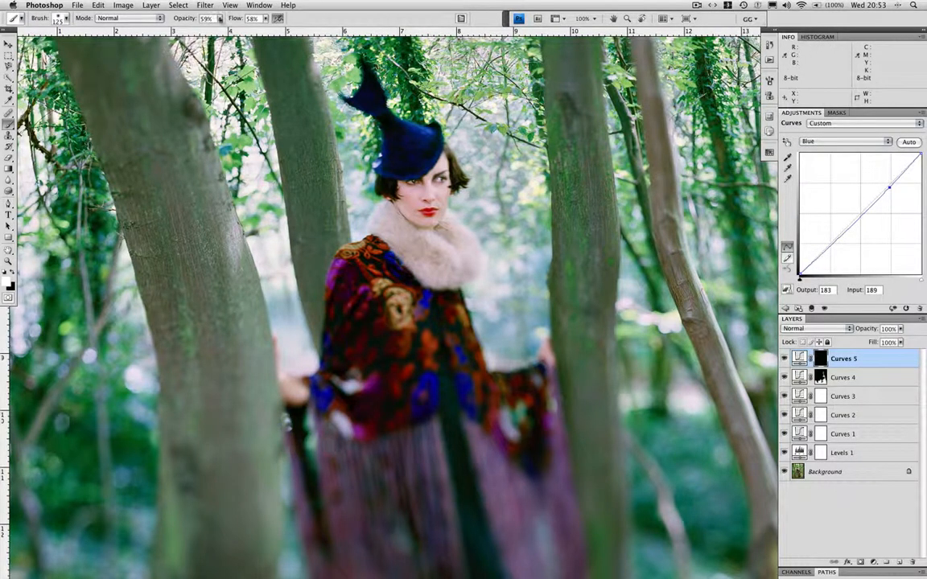
left_click(217, 18)
left_click_drag(202, 27, 291, 27)
left_click(267, 17)
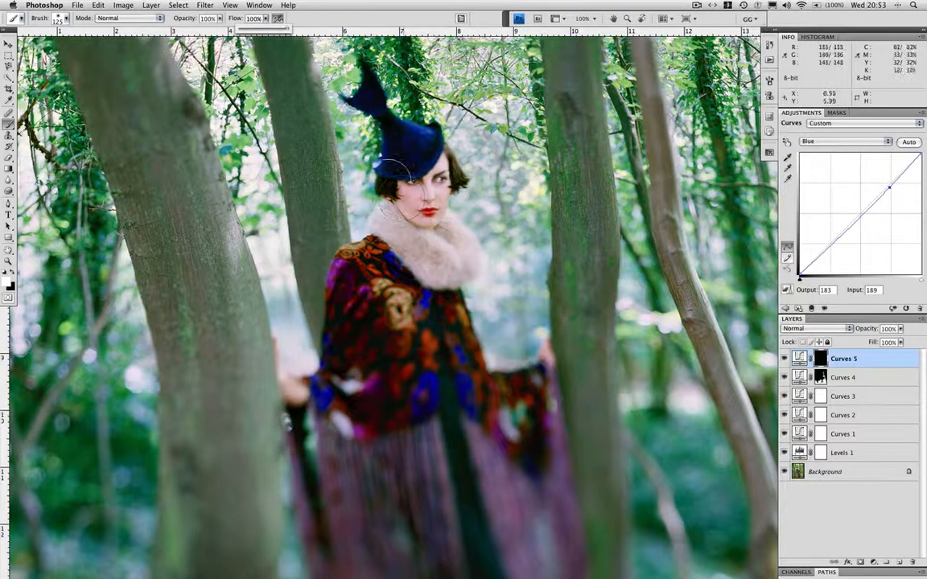
left_click(396, 175)
key("bracketleft")
key("bracketleft")
key("bracketleft")
key("bracketleft")
key("bracketleft")
key("bracketleft")
left_click_drag(438, 199, 425, 194)
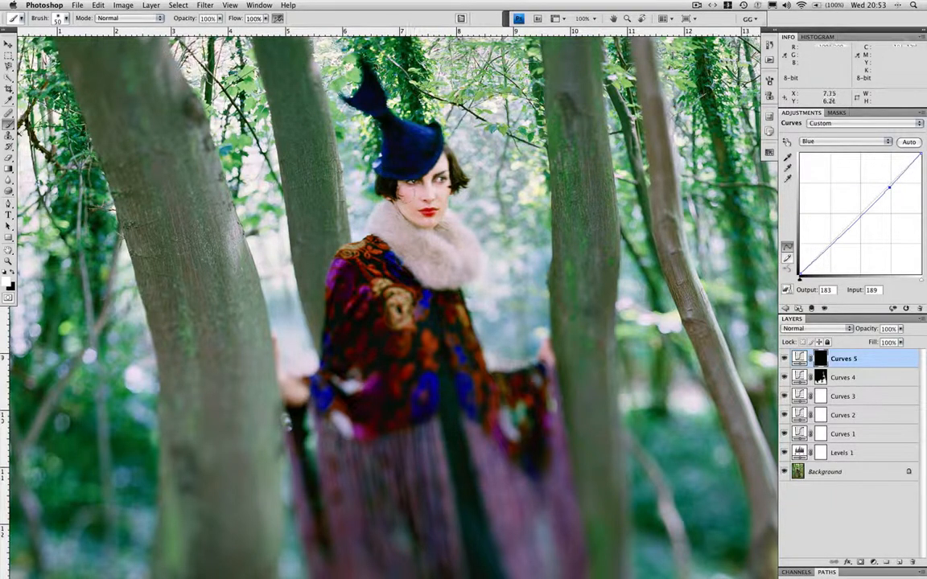
left_click_drag(377, 223, 464, 266)
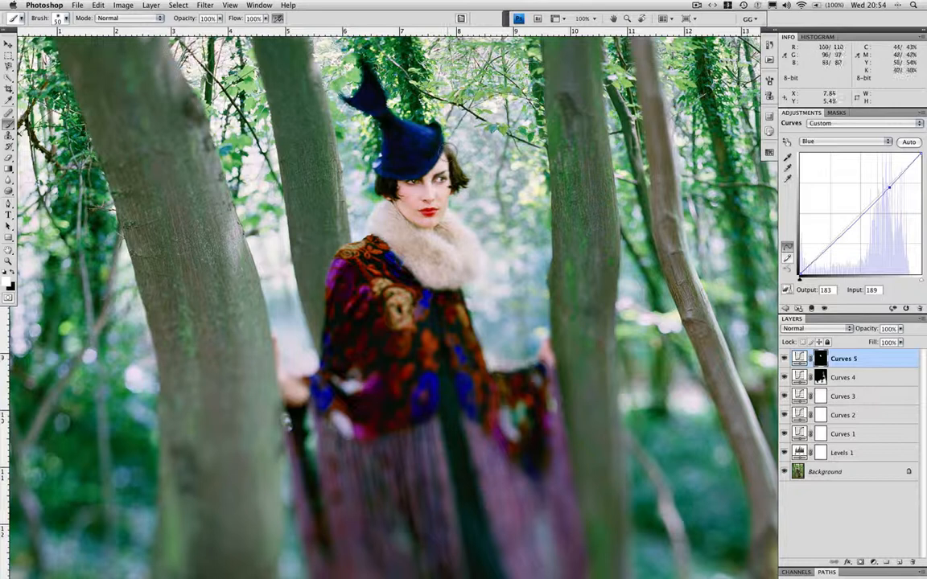
- Turn on the Gamut Warning to examine the out-of-gamut areas of the hat, shawl and foliage, and turn it off again
key("x")
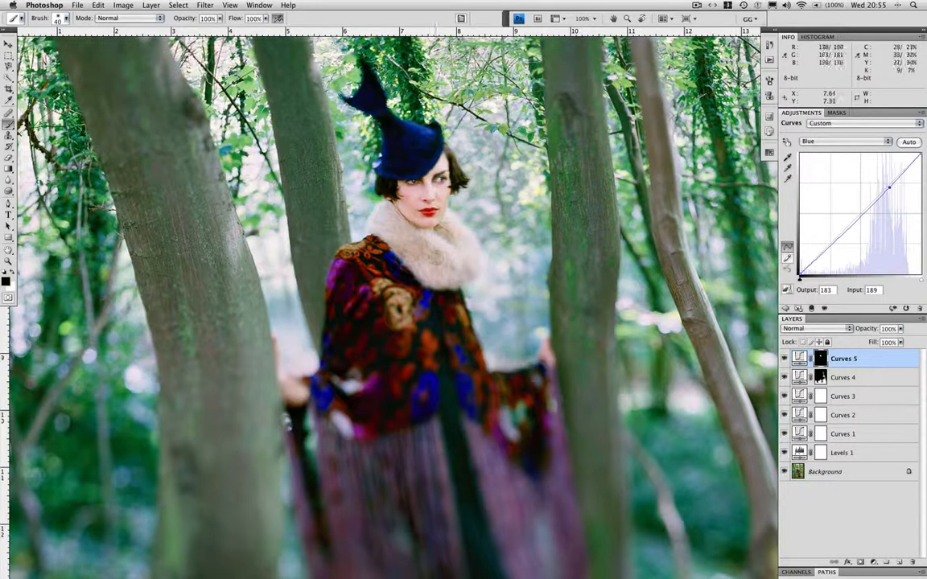
left_click(229, 5)
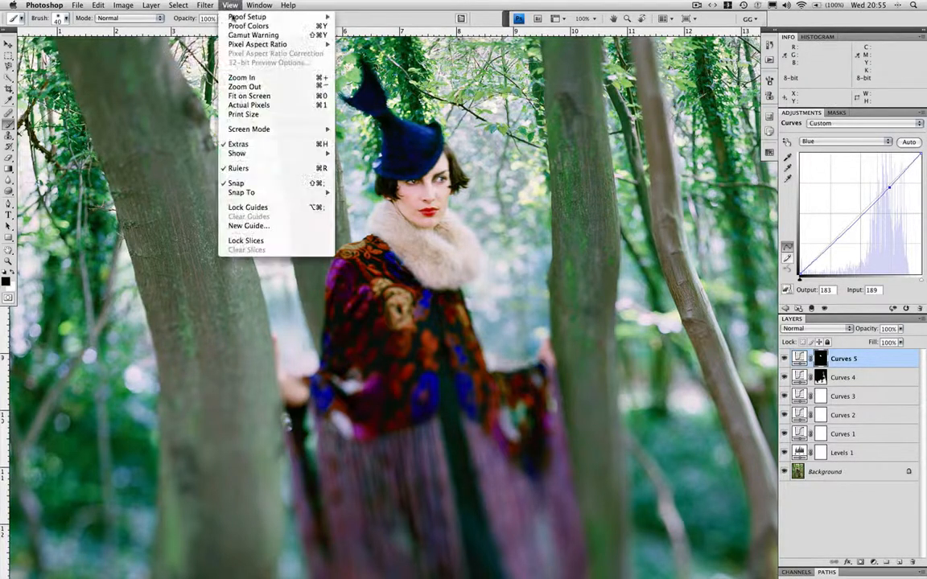
left_click(253, 34)
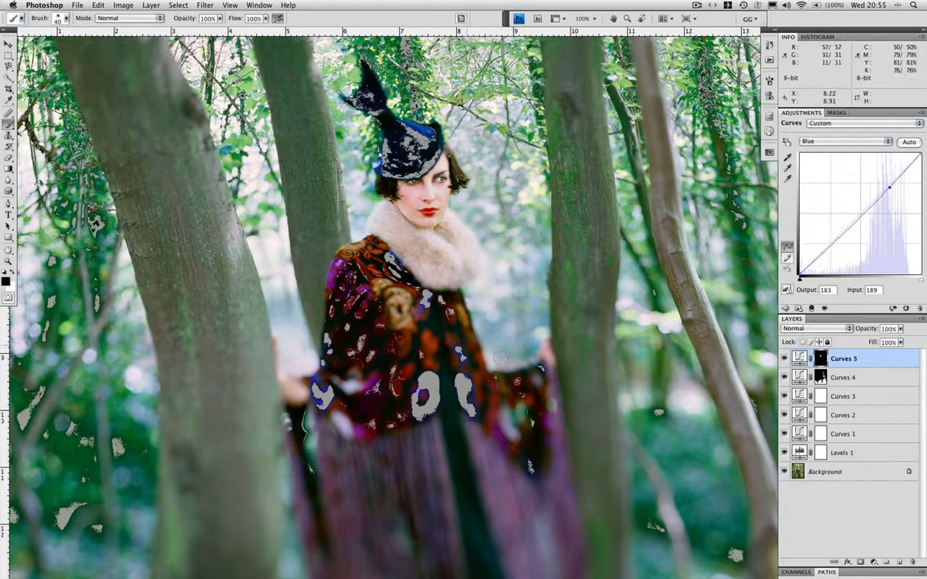
left_click(231, 5)
left_click(232, 36)
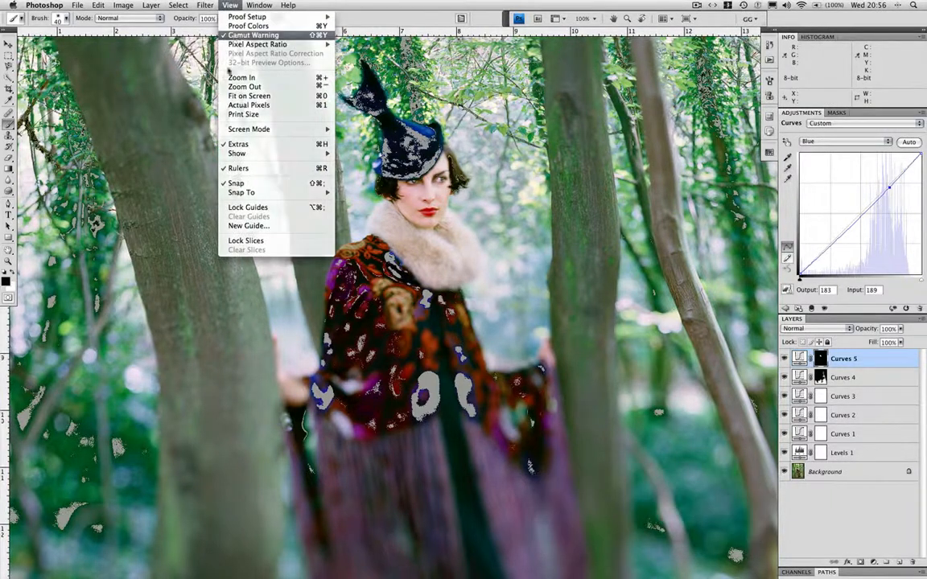
- Check the Proof Setup choices for Working CMYK and compare the photo with and without Proof Colors
left_click(230, 5)
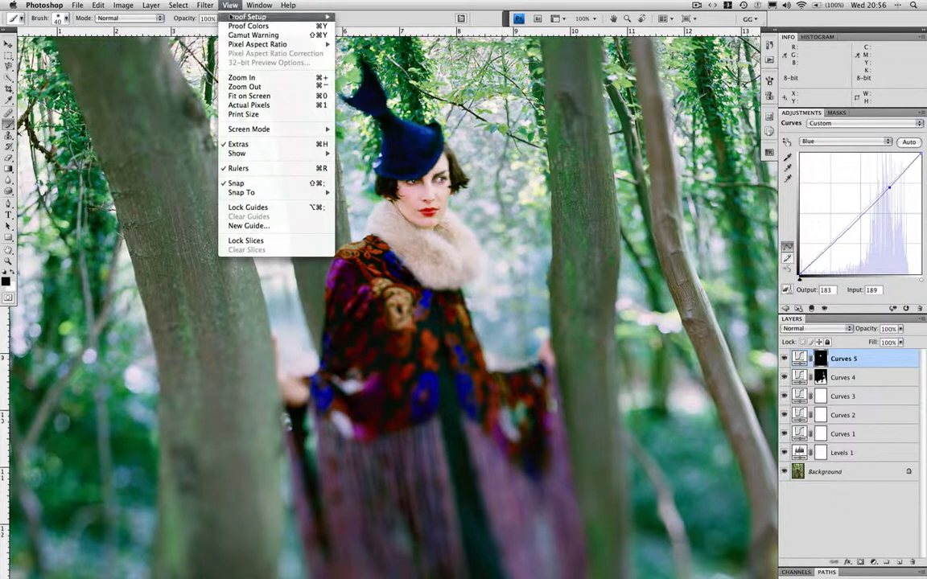
mouse_move(232, 16)
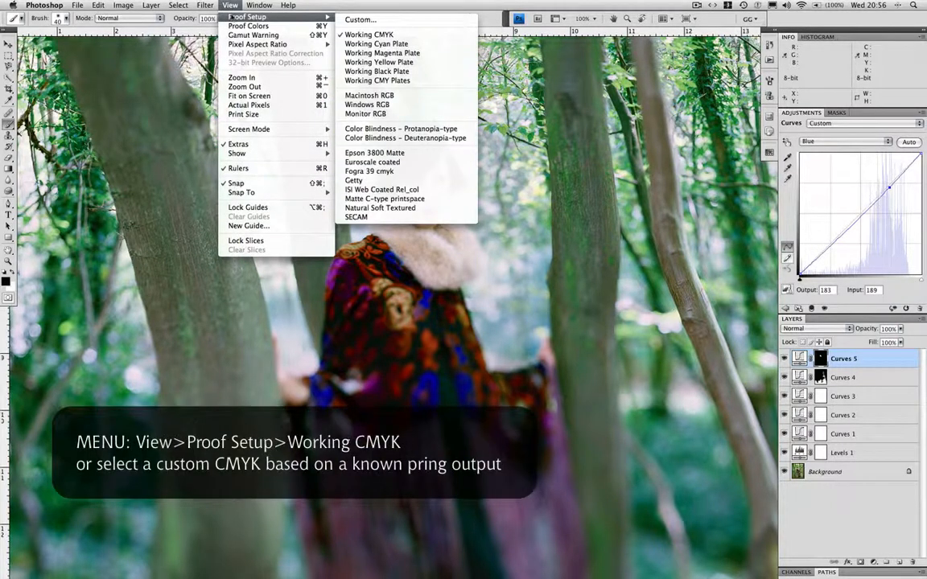
left_click(221, 3)
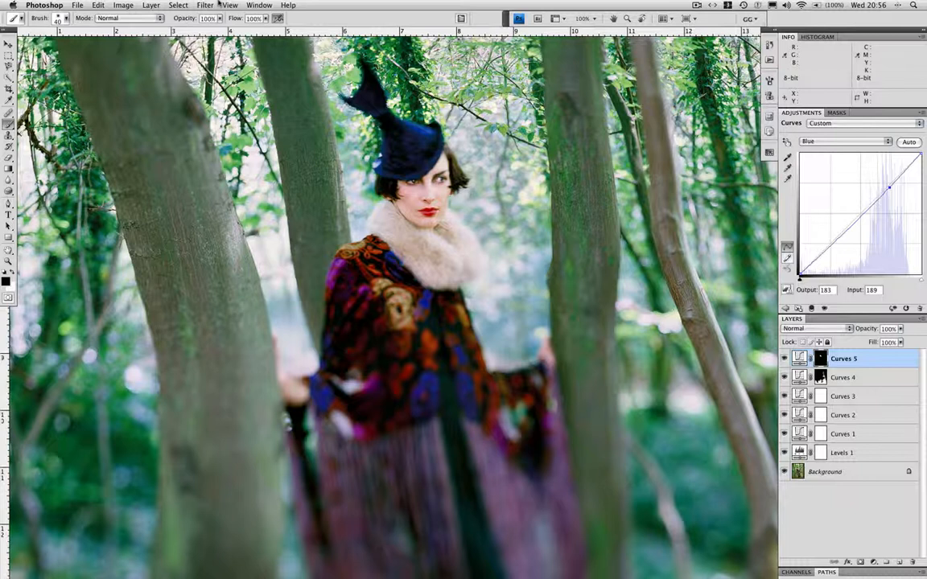
key("super+y")
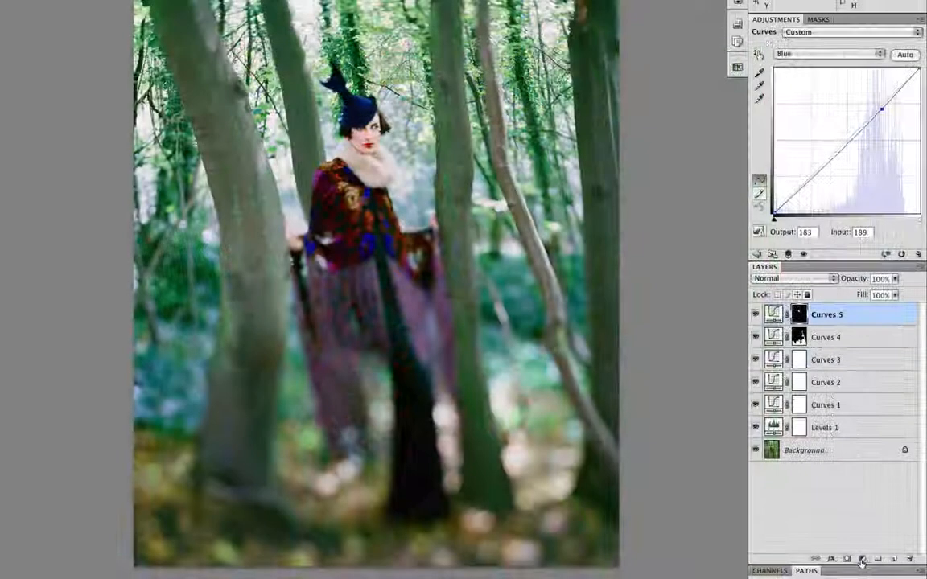
- Add a Hue/Saturation adjustment layer above Curves 5
left_click(862, 558)
left_click(868, 454)
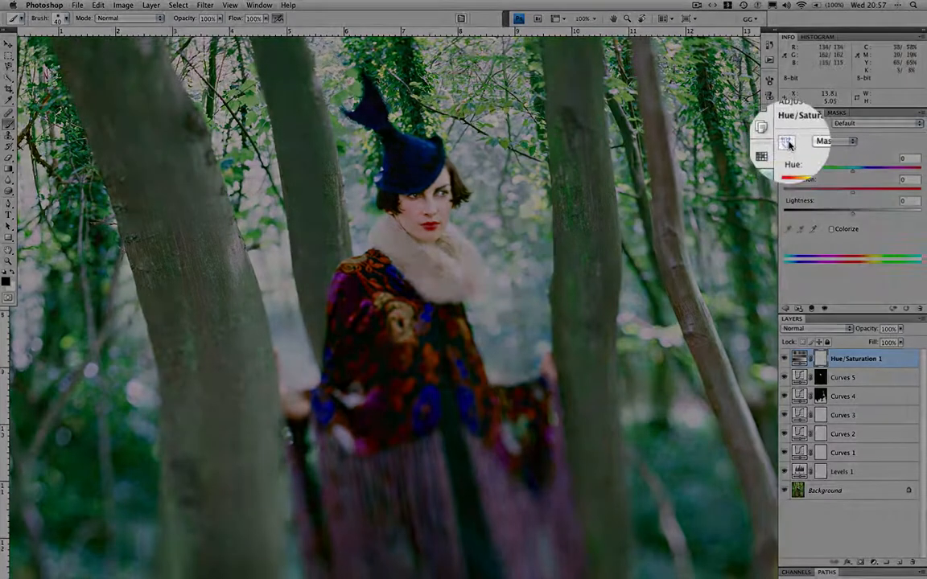
- Try lowering the Blues saturation to -58 with on-image adjustment on the blue hat, and undo it
left_click(788, 144)
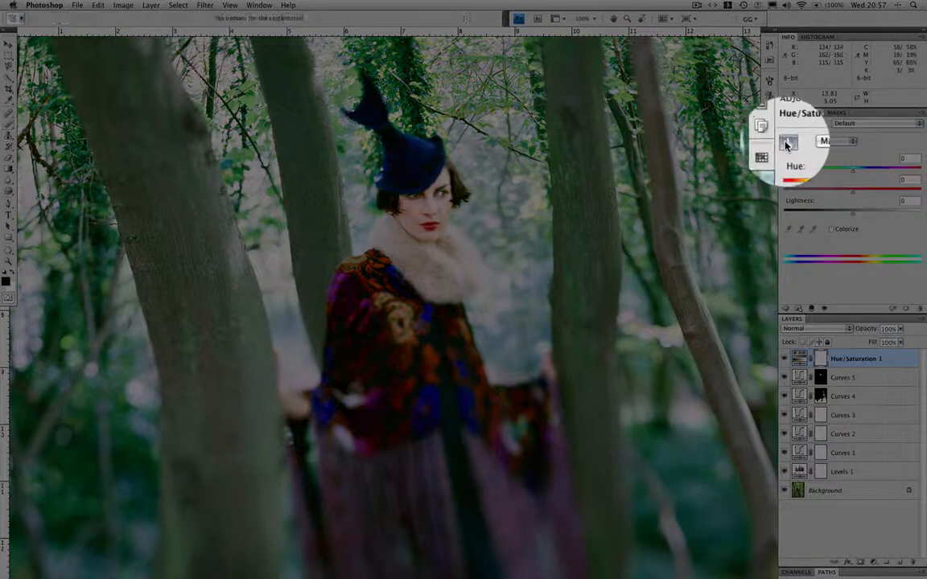
left_click_drag(435, 146, 403, 159)
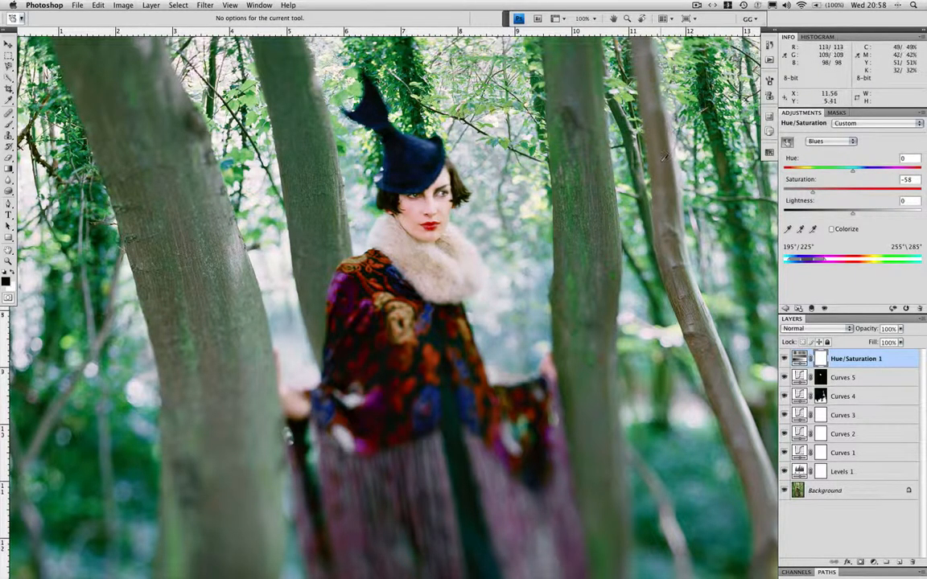
key("super+z")
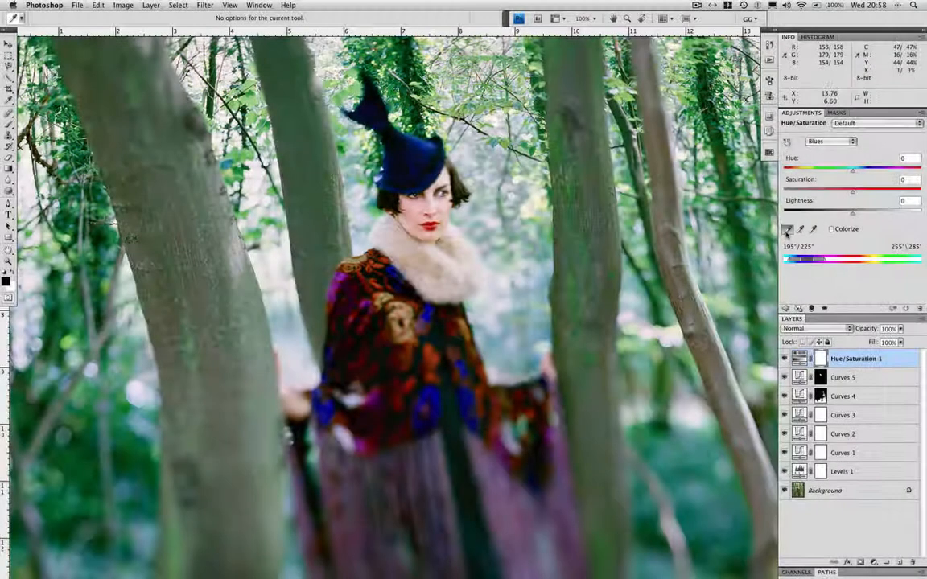
- Sample the hat colour as the target of the Blues range and set the Blues saturation to -45, checking against the Gamut Warning
left_click(422, 153)
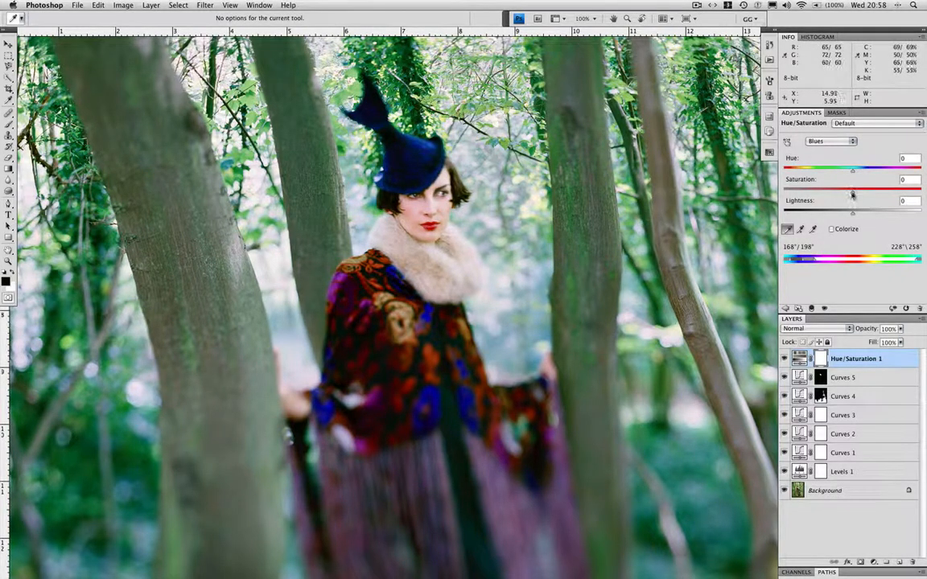
mouse_move(852, 194)
left_mouse_down()
mouse_move(843, 198)
mouse_move(854, 194)
left_mouse_up()
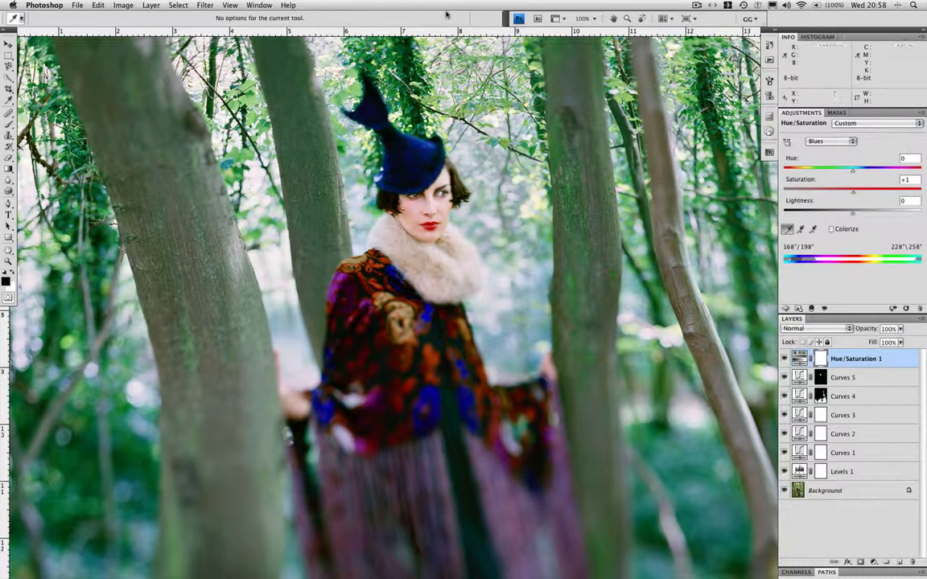
key("shift+super+y")
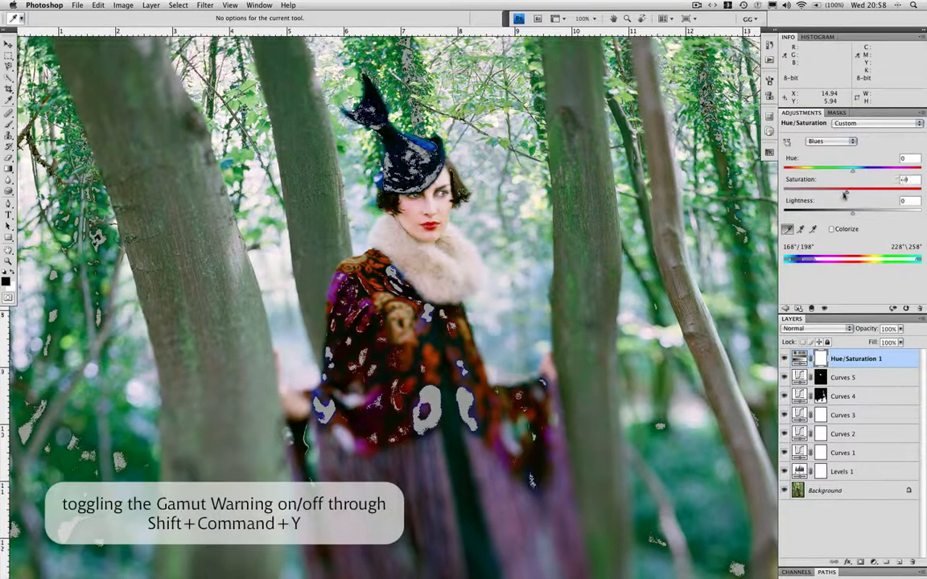
left_click_drag(852, 195, 833, 196)
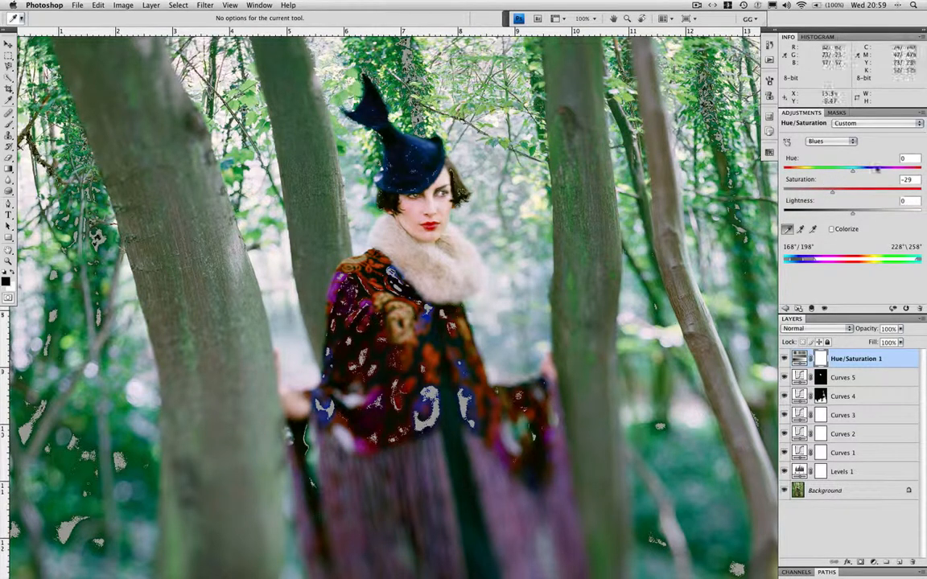
key("shift+super+y")
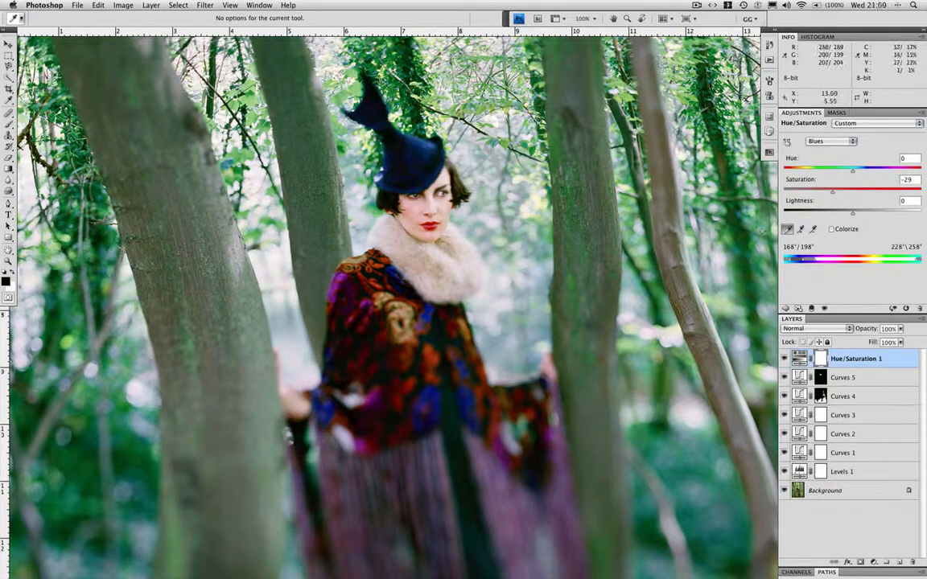
key("shift+super+y")
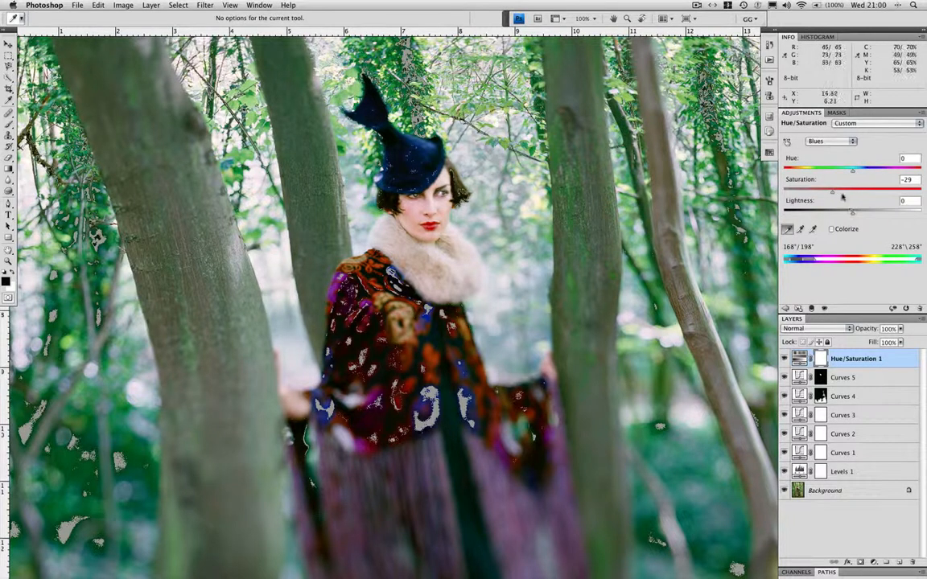
left_click_drag(833, 191, 822, 193)
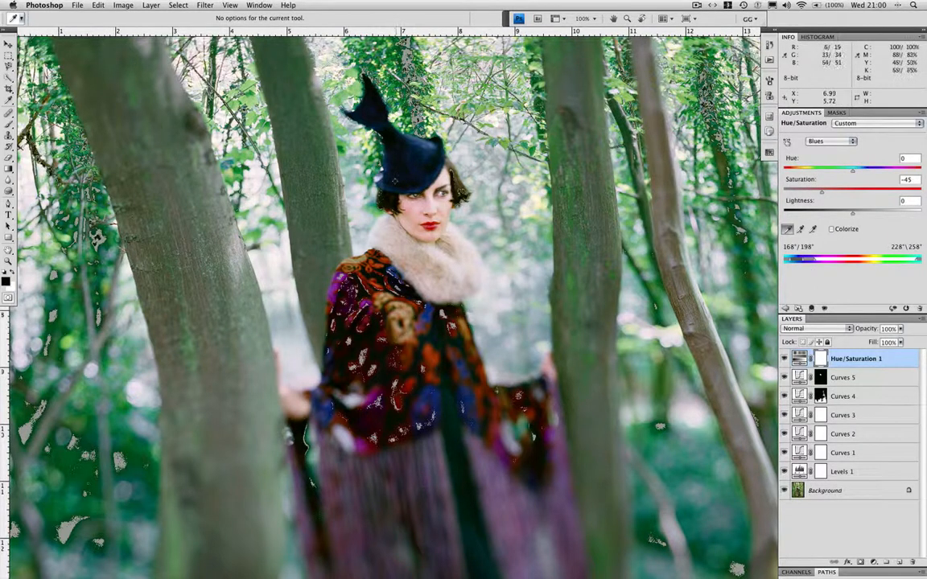
- Paint black over the hat on the Hue/Saturation 1 mask with a 70 px brush at 49% opacity and 48% flow
key("b")
left_click_drag(220, 18, 198, 29)
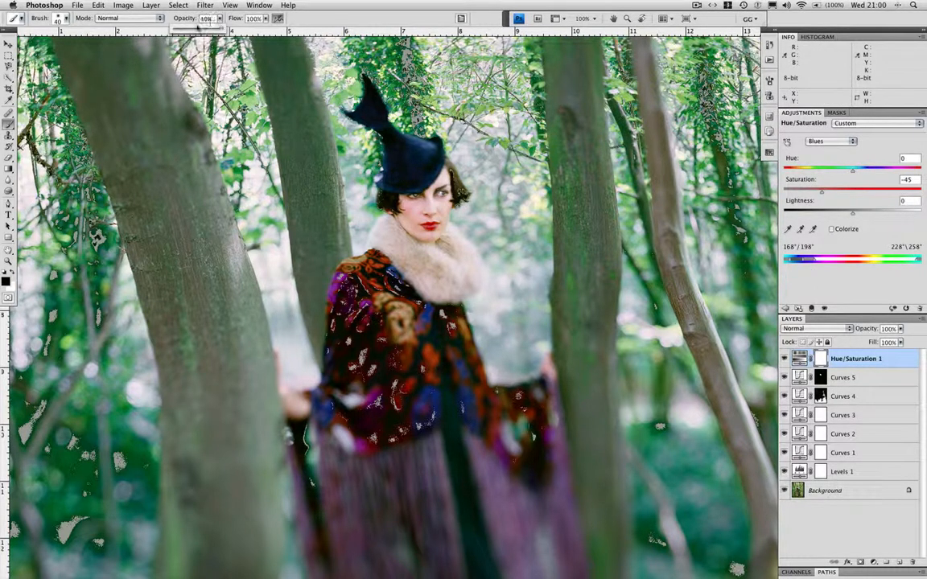
left_click_drag(266, 18, 242, 28)
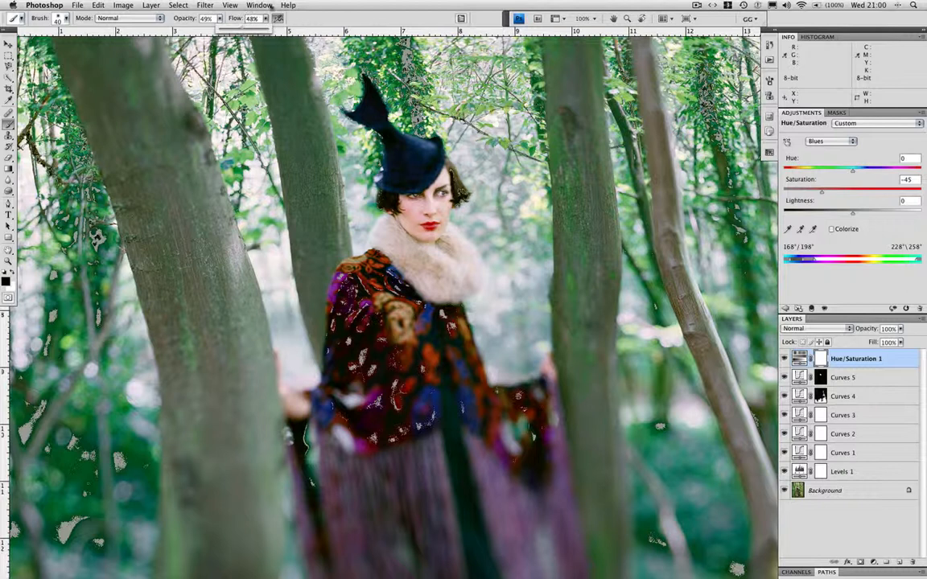
key("bracketright")
key("bracketright")
key("bracketright")
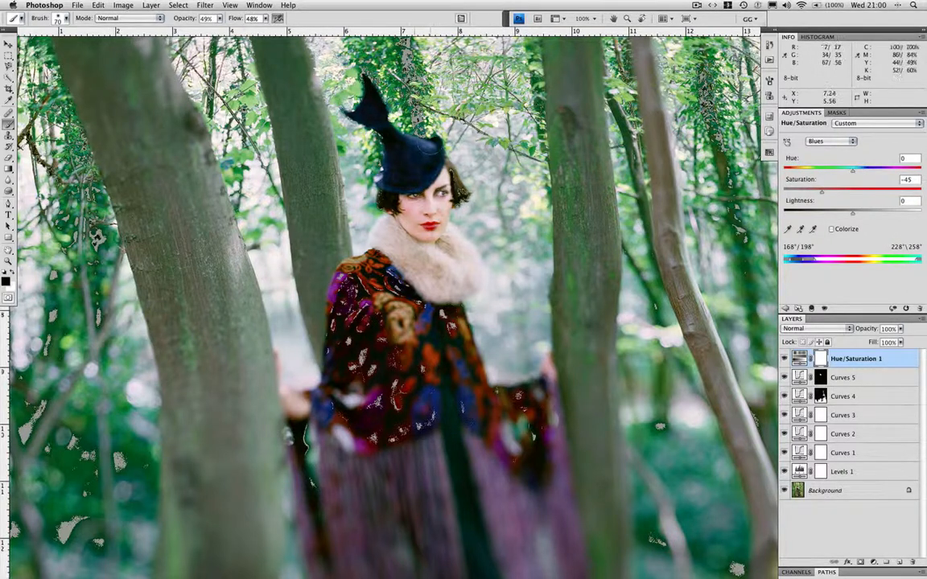
mouse_move(426, 146)
left_mouse_down()
mouse_move(388, 138)
mouse_move(339, 85)
mouse_move(412, 138)
mouse_move(365, 147)
mouse_move(382, 104)
mouse_move(347, 137)
left_mouse_up()
mouse_move(422, 140)
left_mouse_down()
mouse_move(359, 114)
mouse_move(392, 137)
mouse_move(387, 191)
mouse_move(401, 133)
mouse_move(431, 153)
left_mouse_up()
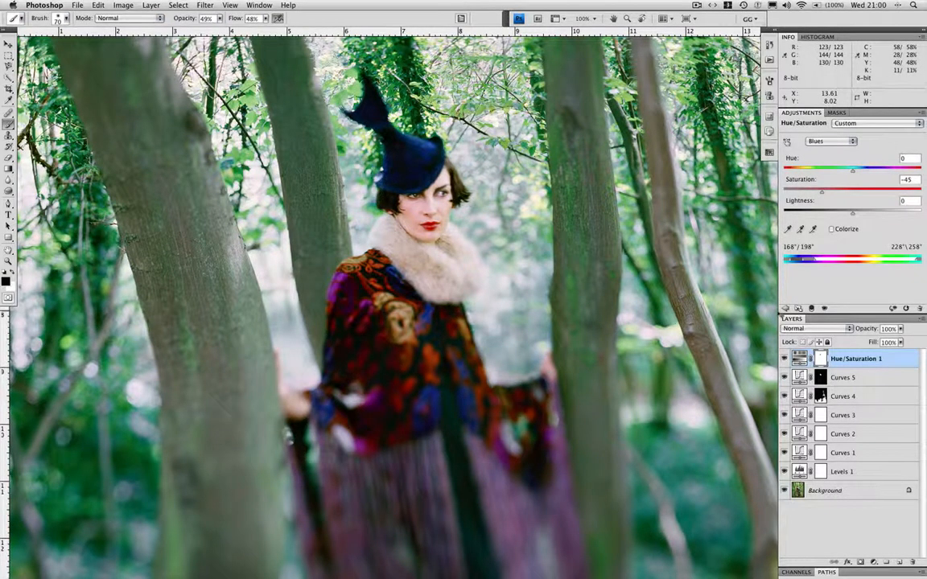
- Target the Greens range in Hue/Saturation 1 by sampling the foliage above the hat, and set the Greens saturation to -31
left_click(829, 141)
left_click(829, 126)
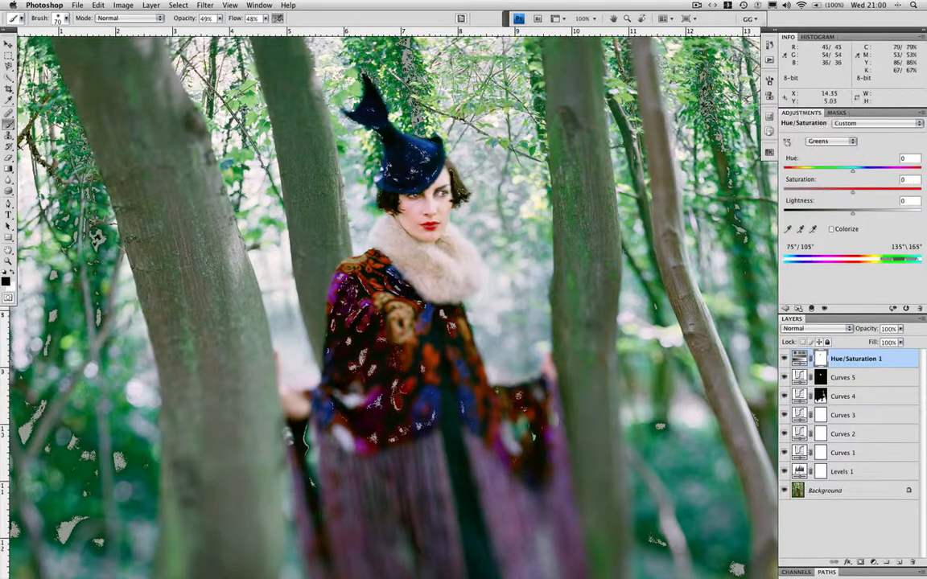
left_click_drag(486, 89, 468, 276)
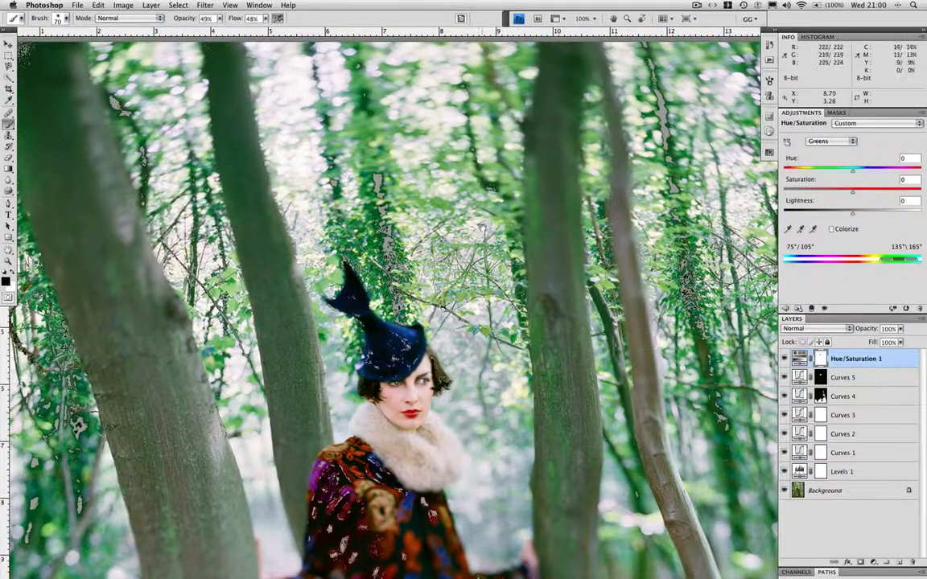
left_click_drag(480, 226, 491, 231)
left_click_drag(463, 263, 466, 247)
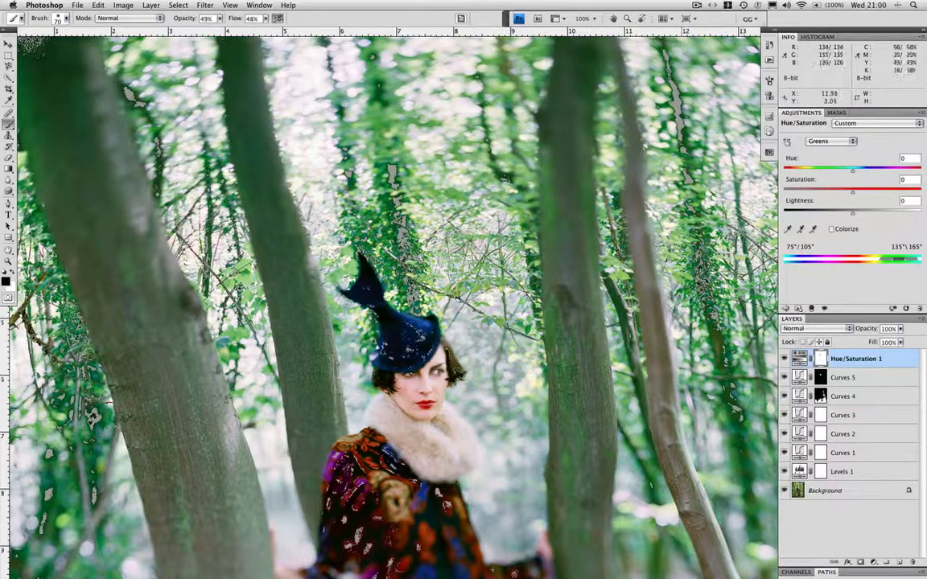
left_click(788, 230)
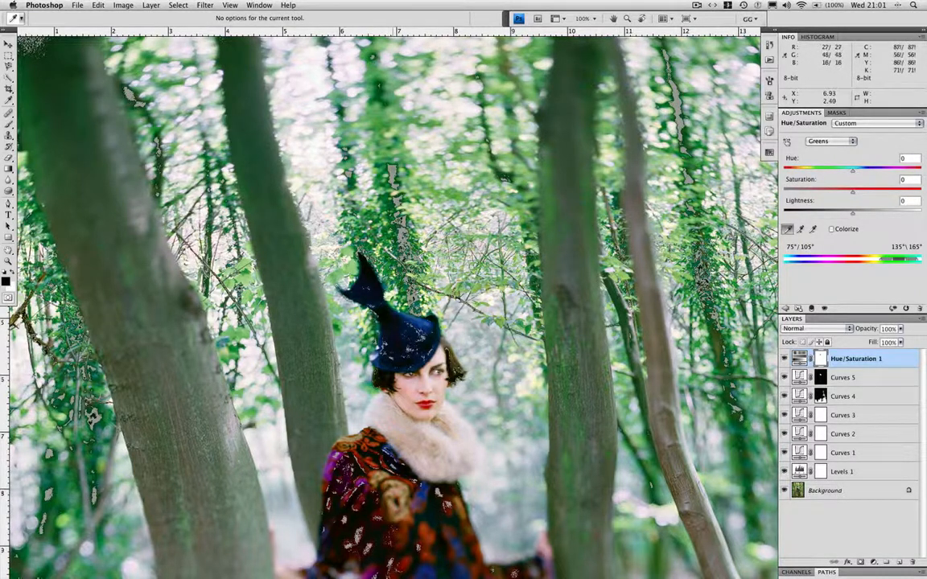
left_click(355, 153)
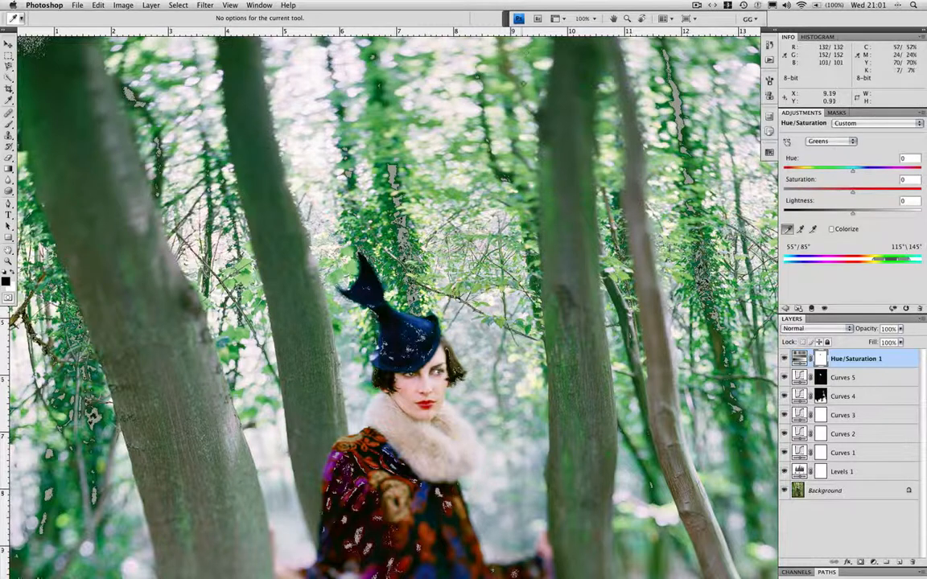
left_click(525, 92)
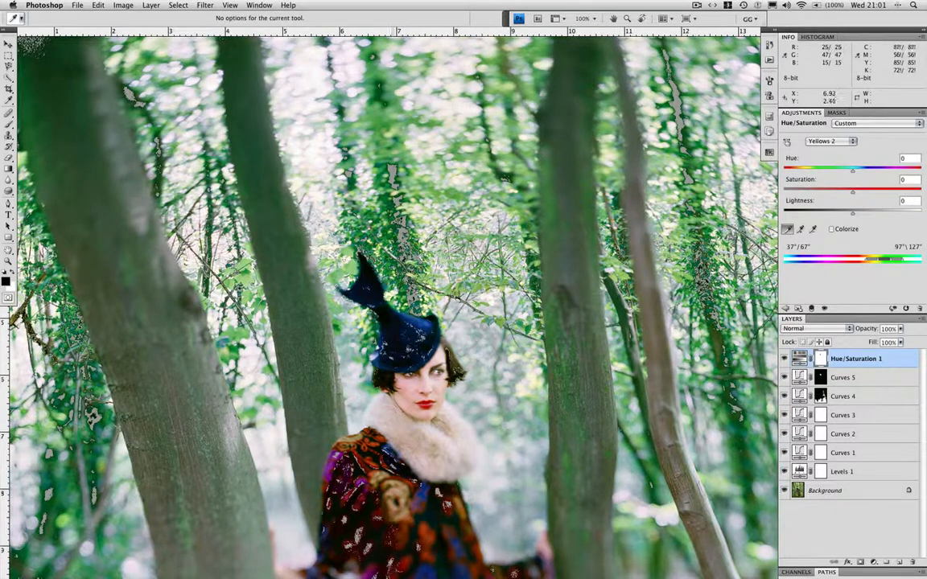
left_click(394, 170)
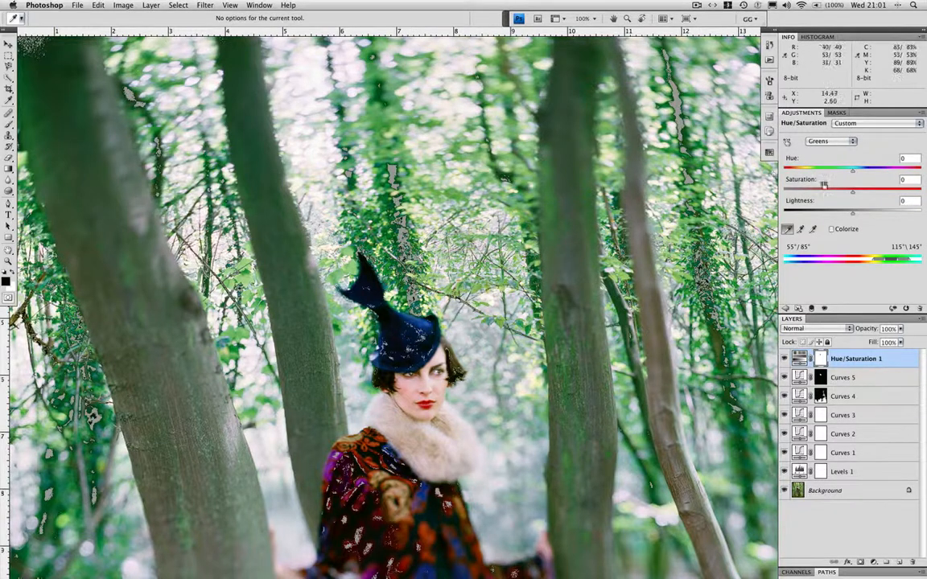
left_click_drag(852, 192, 831, 200)
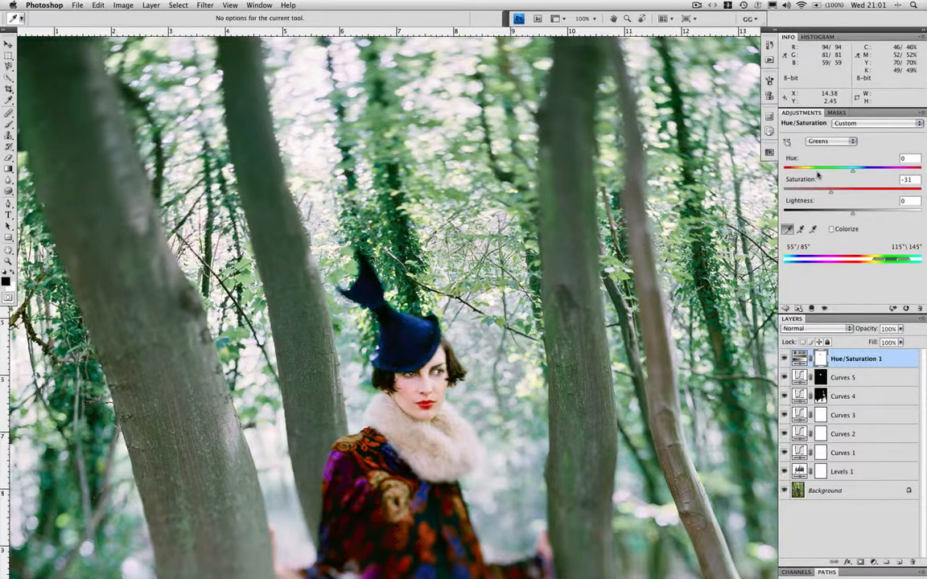
- Add a Selective Color adjustment layer above the Hue/Saturation 1 layer
key("super+minus")
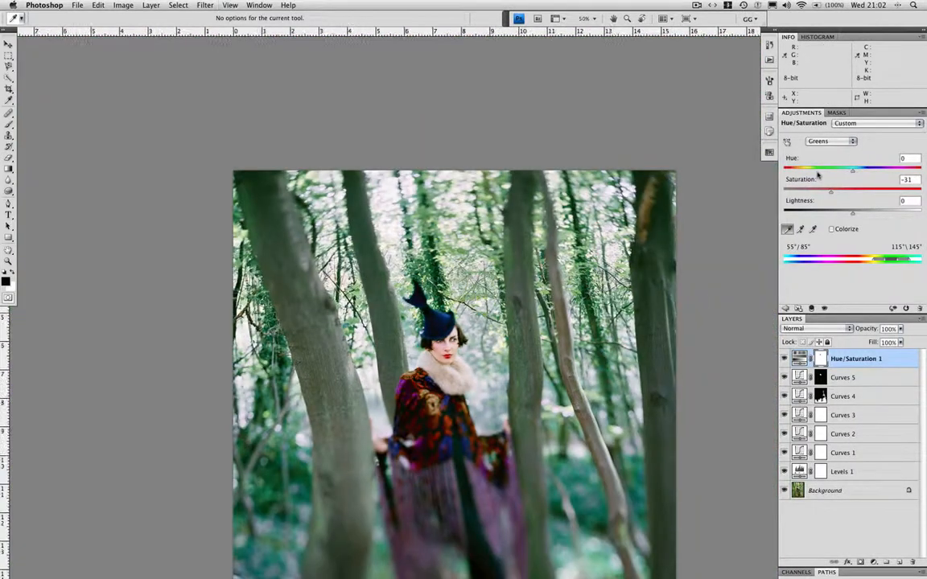
left_click_drag(423, 387, 470, 289)
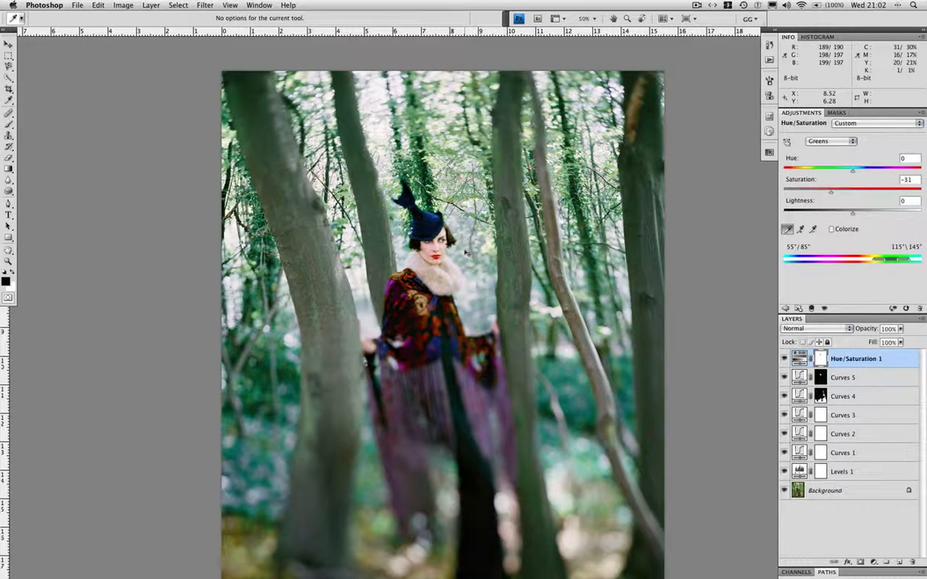
key("super+f")
scroll(526, 312, "down", 3)
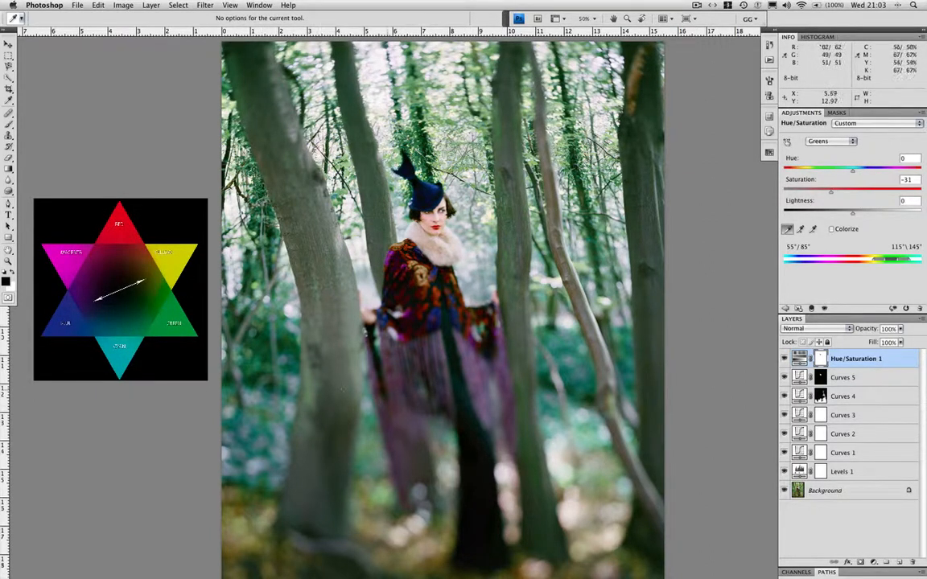
left_click(874, 563)
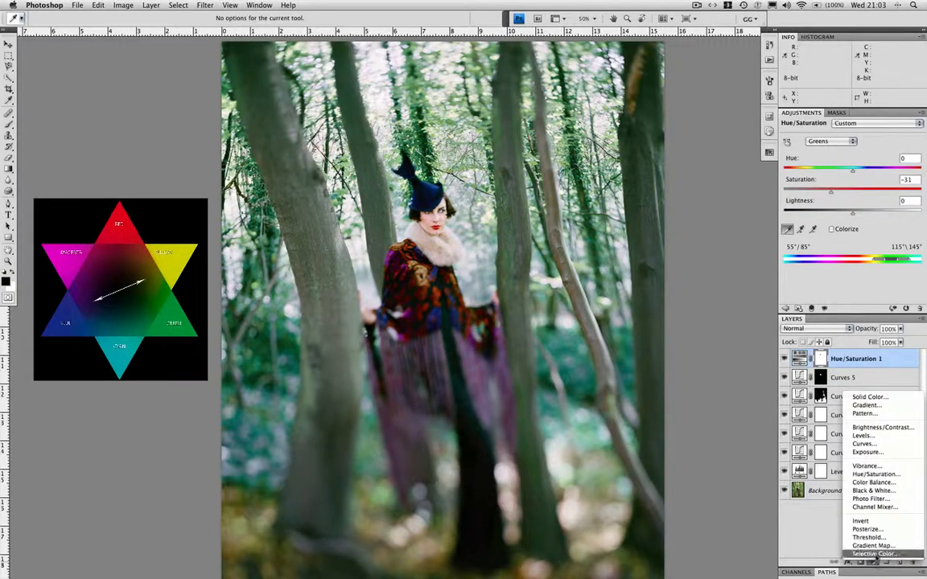
left_click(874, 554)
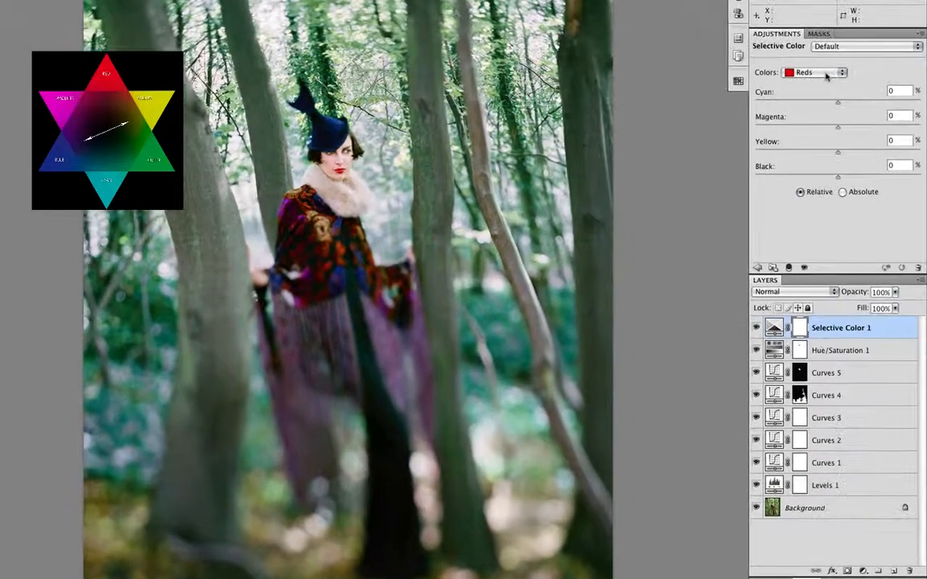
- Set the Magentas range to Cyan +42, Magenta -15, Yellow +50 and Black +37, and compare with Selective Color 1 hidden
left_click(829, 74)
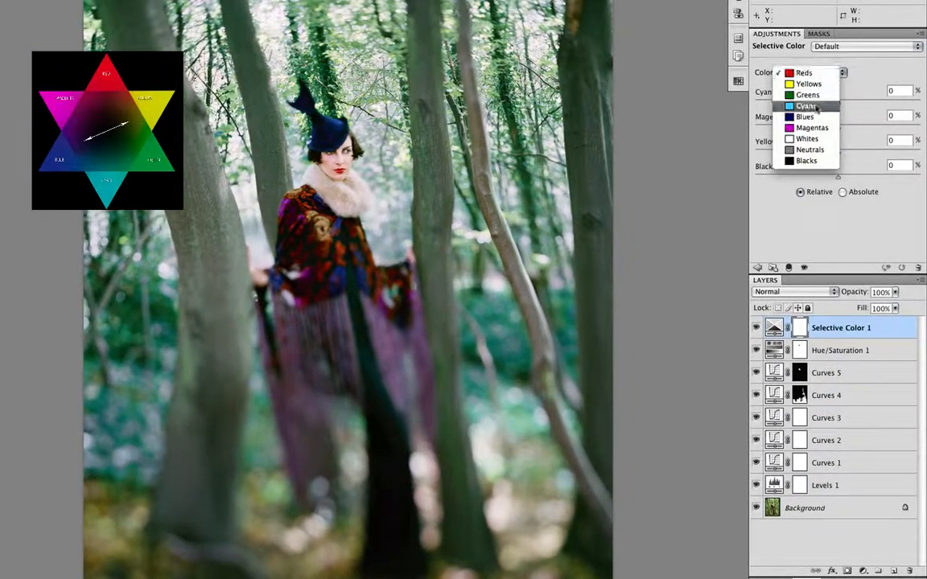
left_click(810, 127)
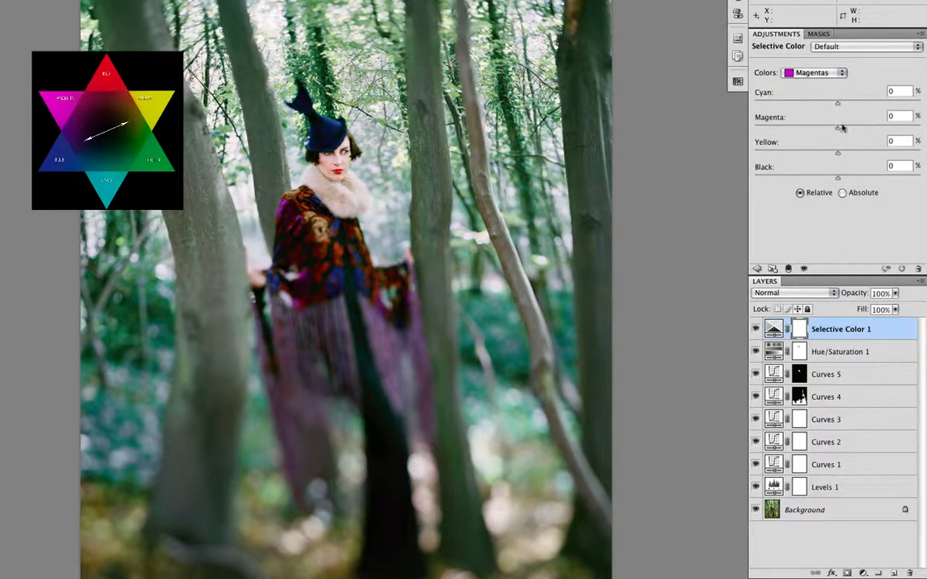
mouse_move(838, 131)
left_mouse_down()
mouse_move(802, 135)
mouse_move(867, 133)
mouse_move(821, 142)
mouse_move(837, 149)
mouse_move(822, 134)
mouse_move(861, 145)
mouse_move(838, 149)
mouse_move(823, 142)
mouse_move(855, 138)
mouse_move(825, 138)
left_mouse_up()
left_click_drag(837, 178, 880, 158)
left_click_drag(839, 104, 871, 109)
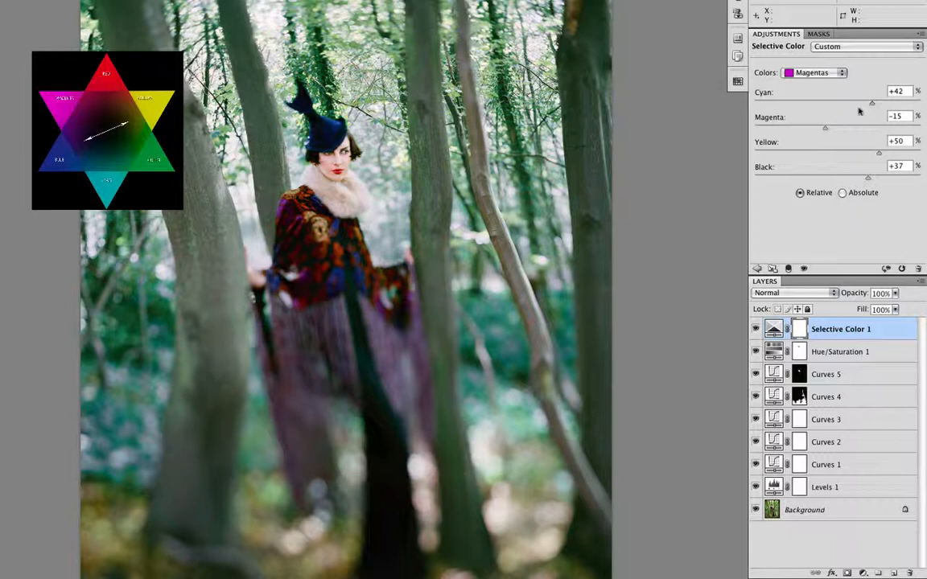
left_click(756, 330)
left_click(756, 329)
- Set the Cyans range to Cyan -49, Magenta +45 and Yellow +42, compare with Selective Color 1 hidden, and raise the range's Black
left_click(810, 75)
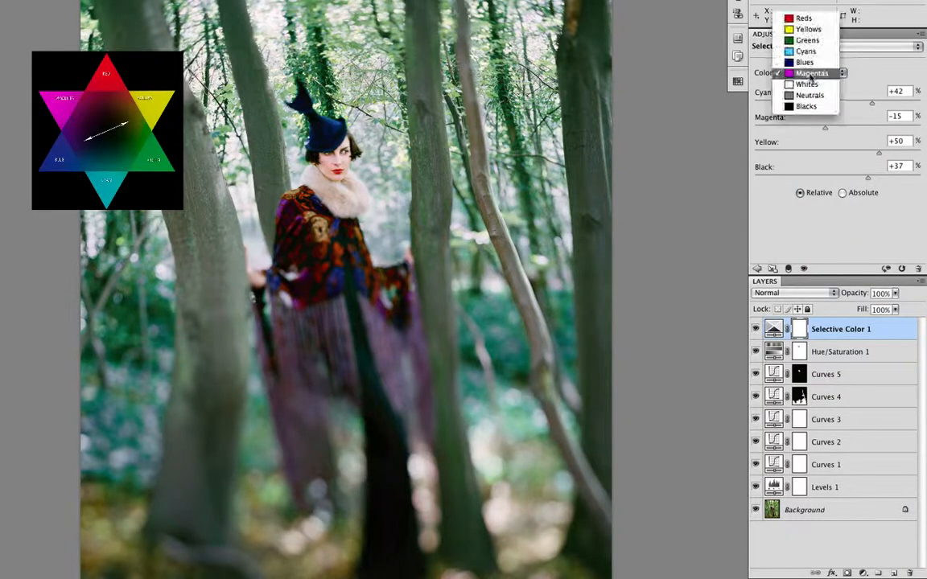
left_click(806, 52)
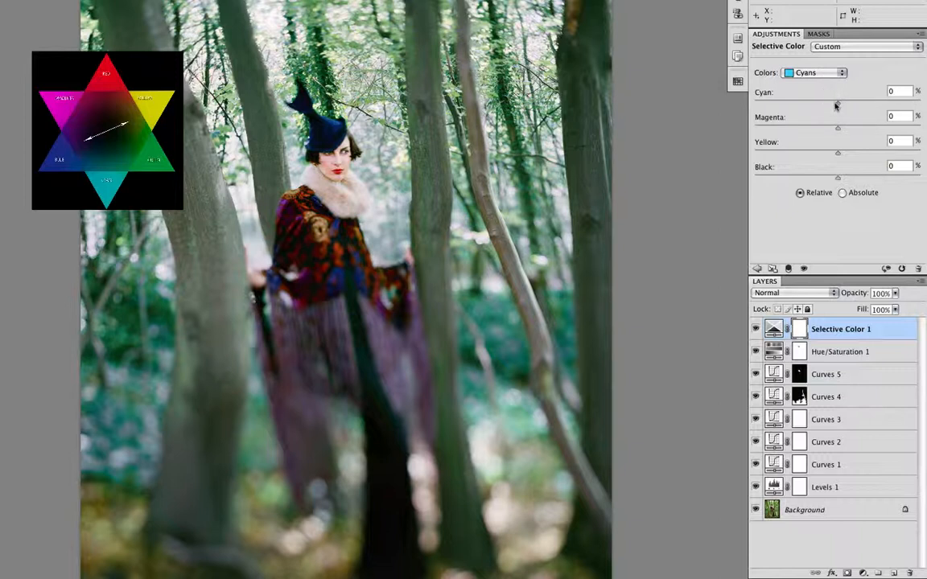
left_click_drag(837, 106, 791, 96)
left_click_drag(838, 153, 876, 133)
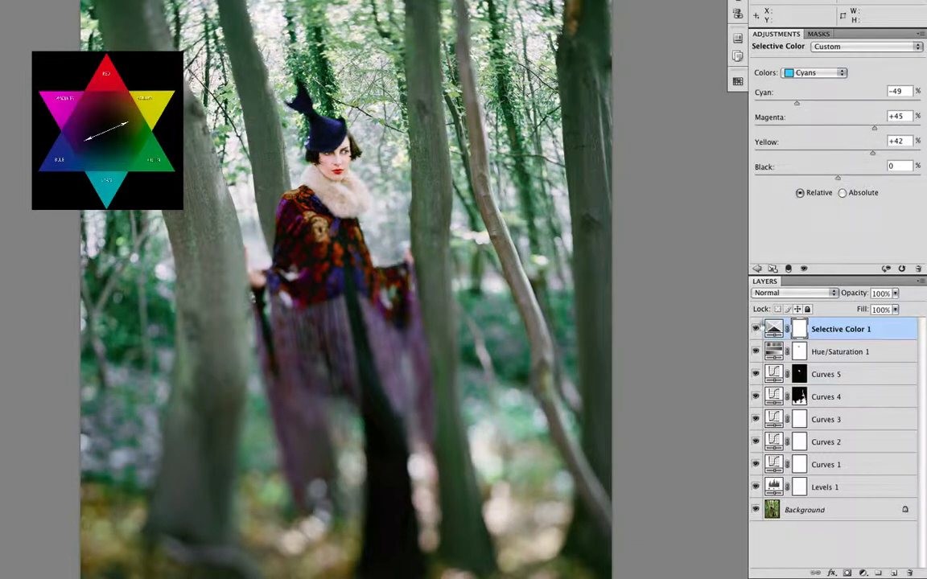
left_click(757, 329)
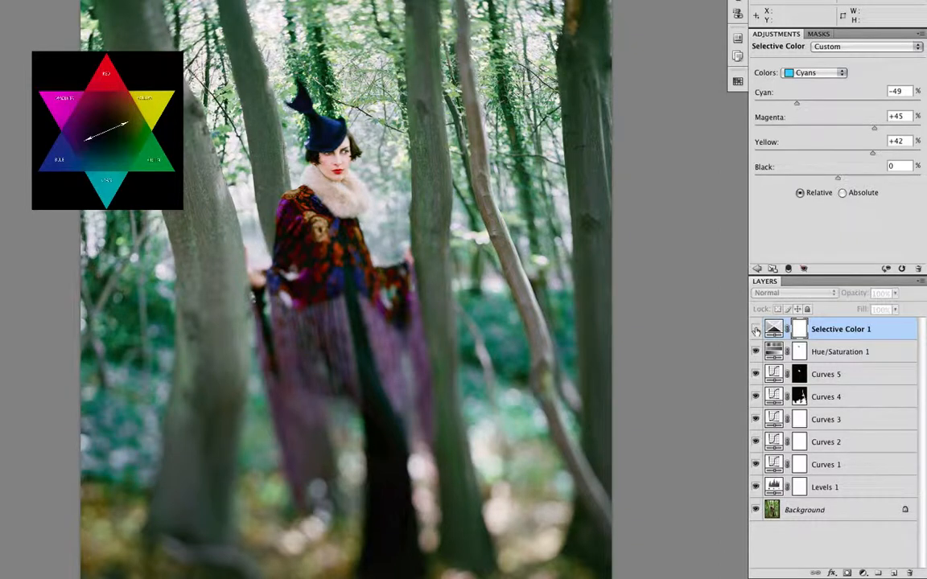
left_click(757, 329)
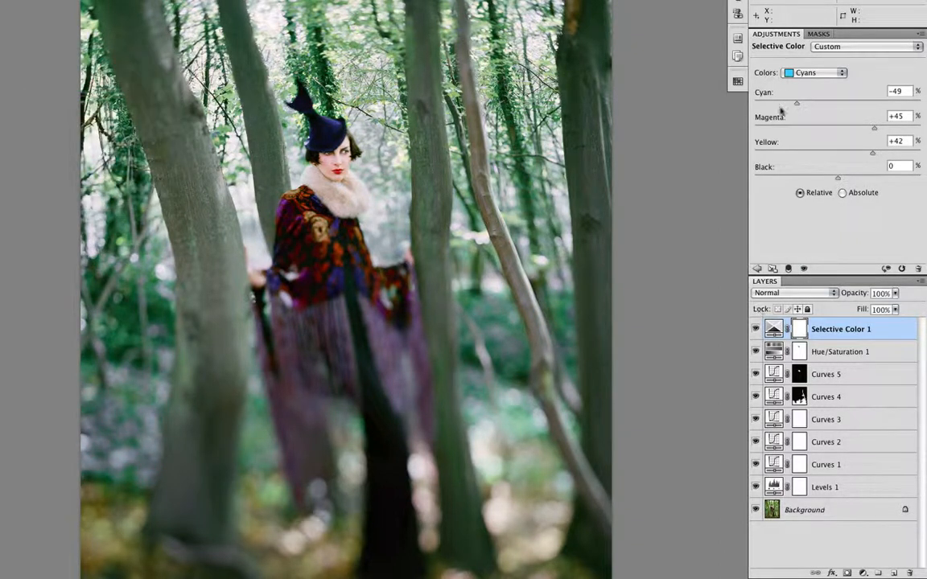
left_click_drag(838, 180, 895, 200)
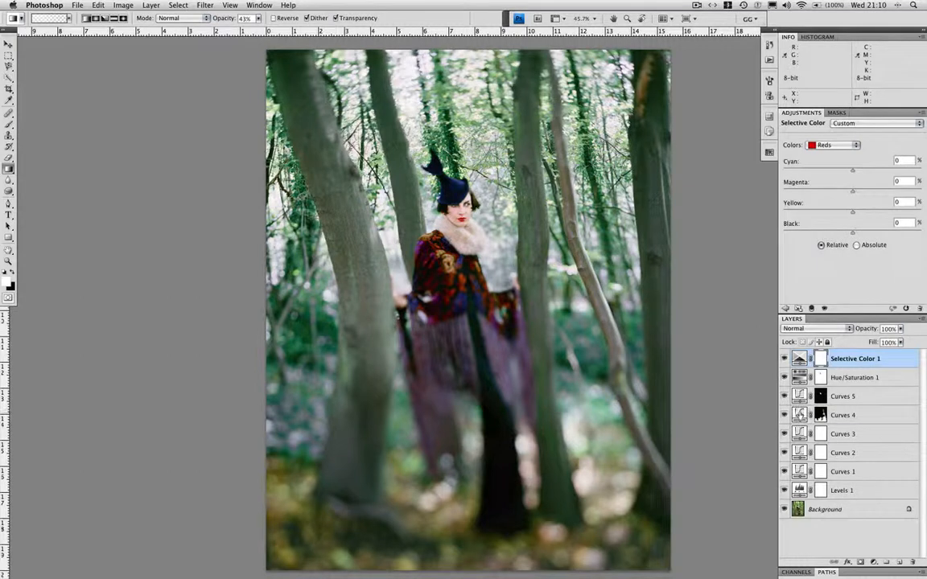
- Shape the Blue channel curve of Curves 4 with points at input 73, output 68 and input 187, output 201, and compare with the layer hidden
left_click(821, 415)
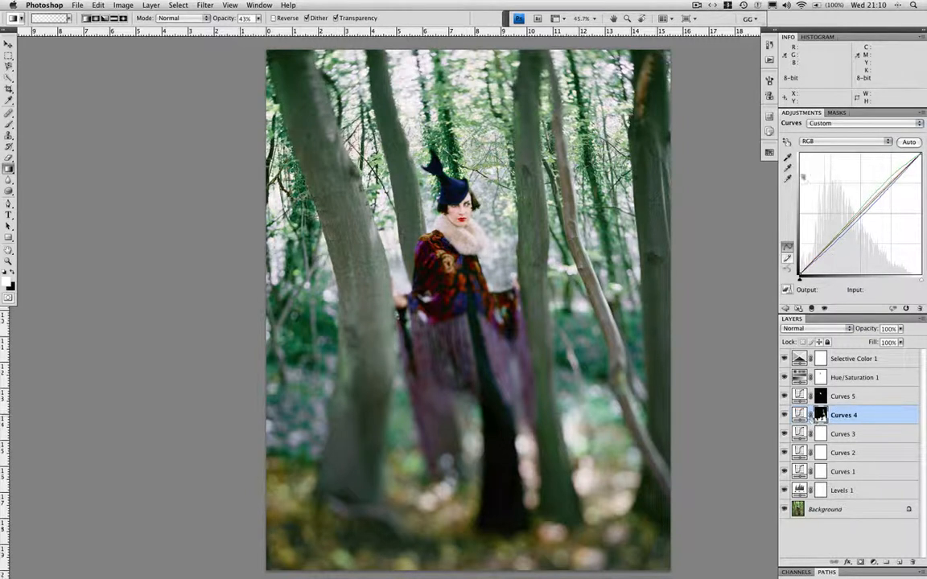
left_click(843, 144)
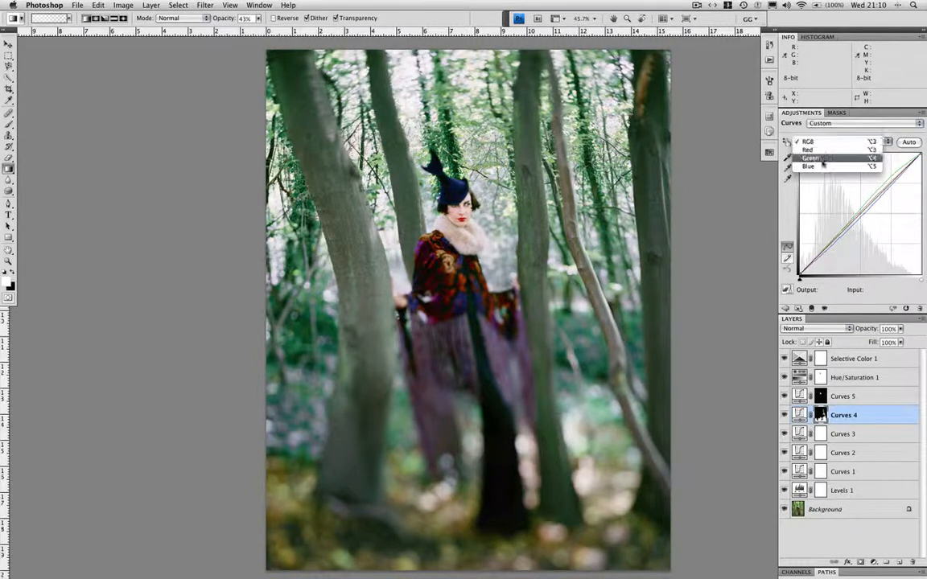
left_click(821, 167)
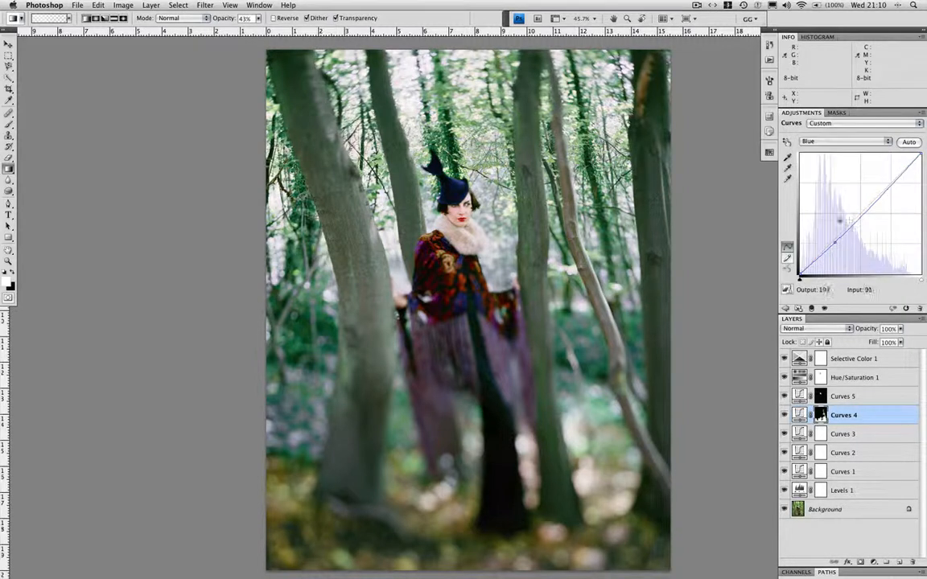
mouse_move(834, 243)
left_mouse_down()
mouse_move(830, 232)
mouse_move(835, 241)
left_mouse_up()
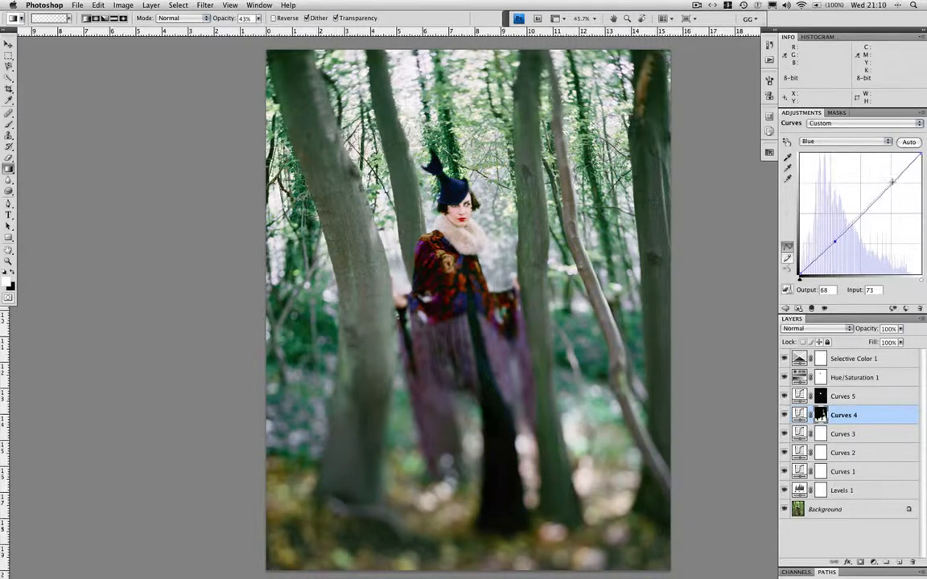
left_click(890, 183)
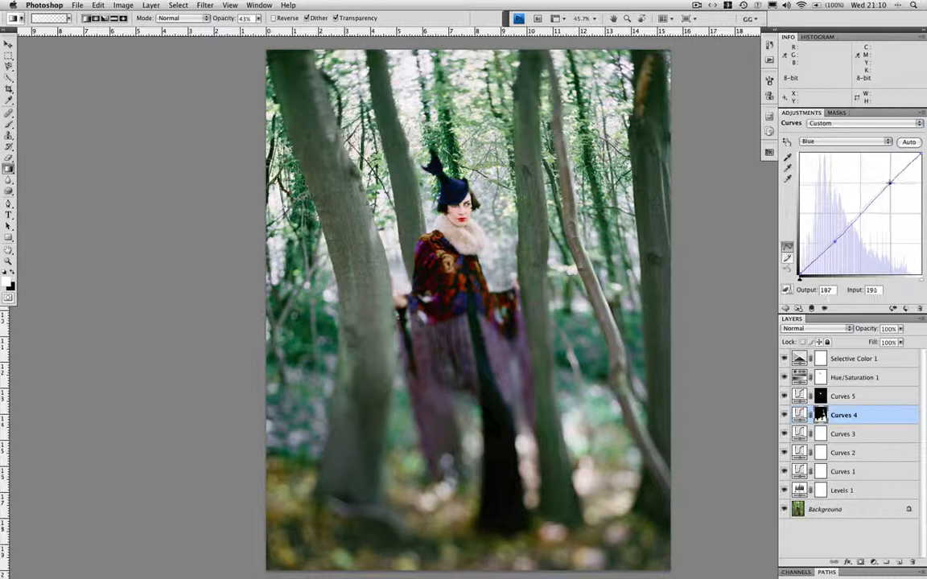
left_click_drag(891, 183, 889, 178)
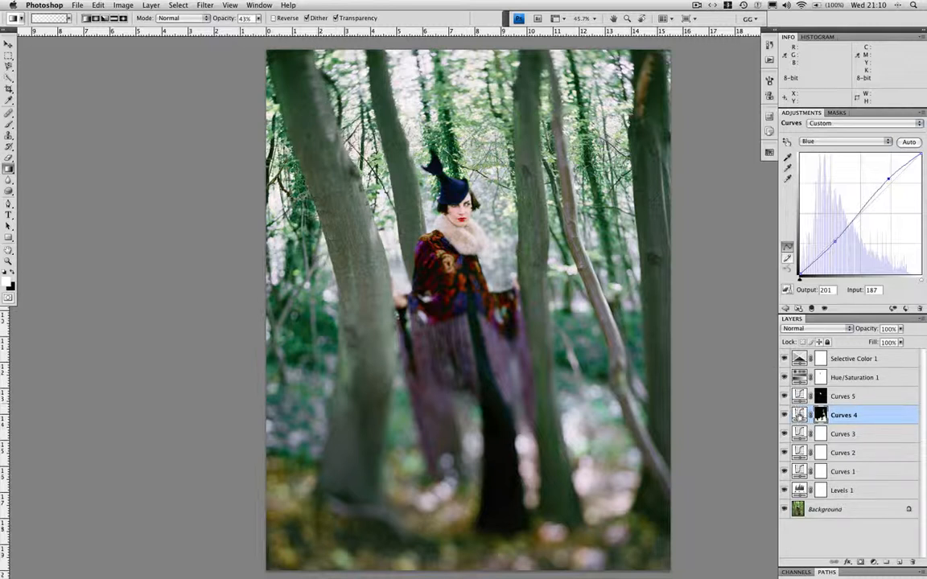
left_click(784, 415)
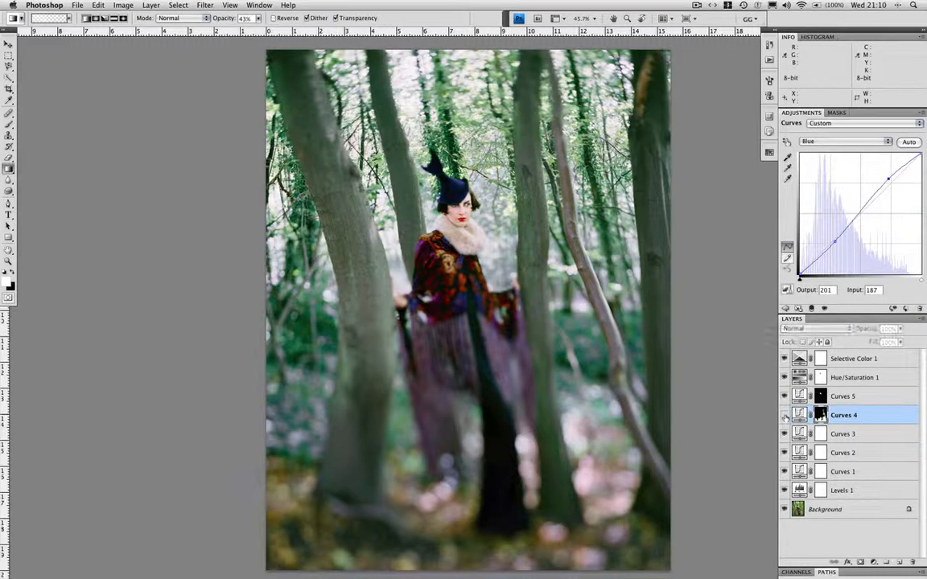
left_click(784, 415)
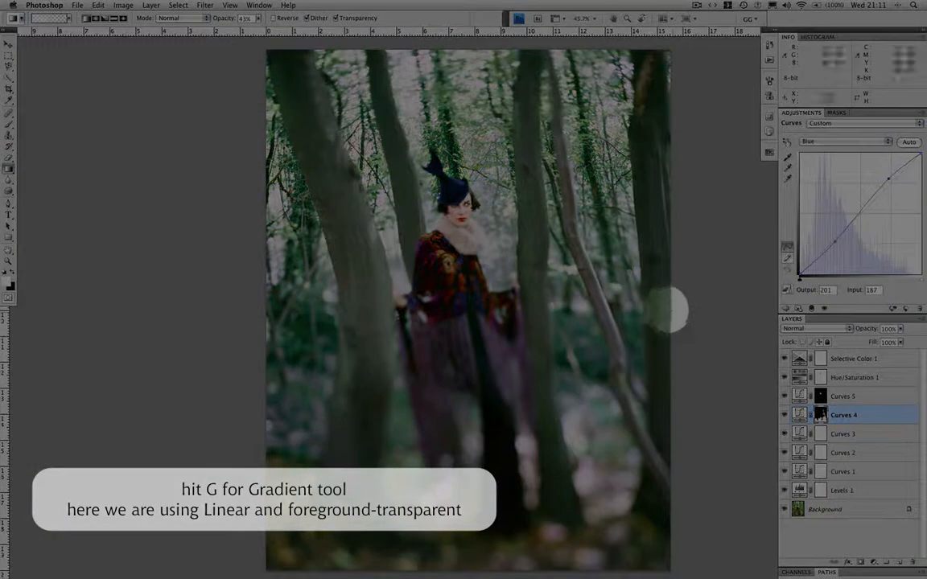
- Refine the Curves 4 mask with a white 43% opacity gradient from the photo's right edge and black gradients from its lower-left corner, comparing before and after
left_click_drag(668, 311, 519, 274)
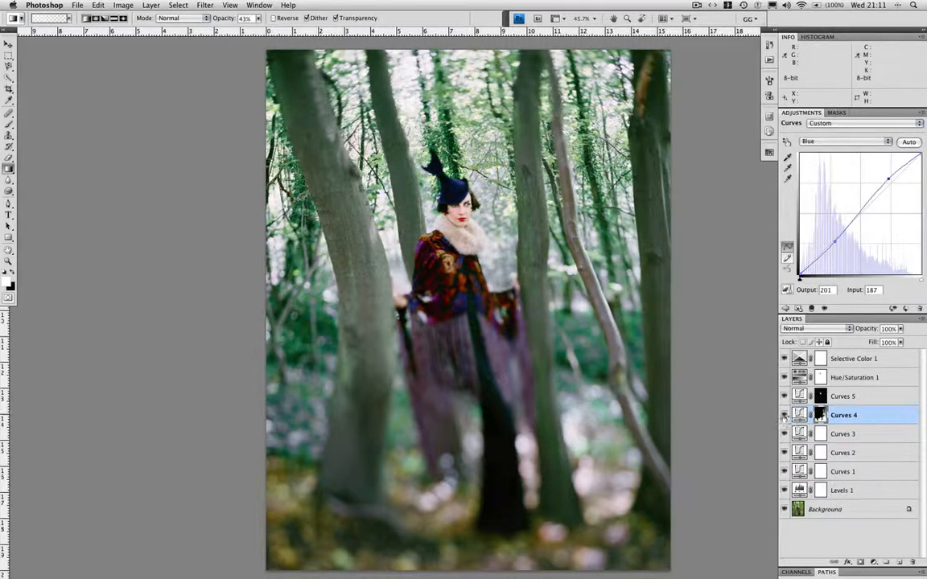
left_click(783, 418)
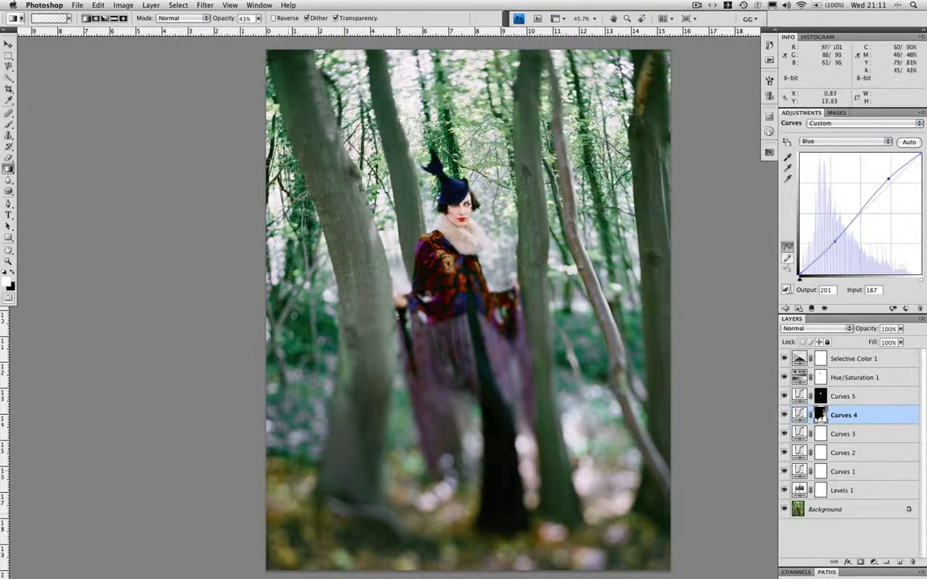
key("x")
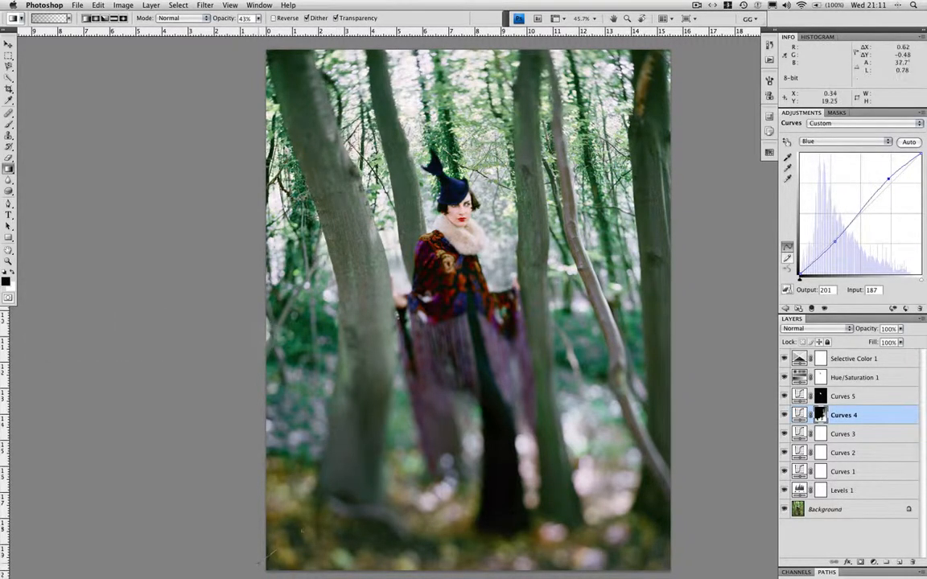
left_click_drag(259, 562, 450, 434)
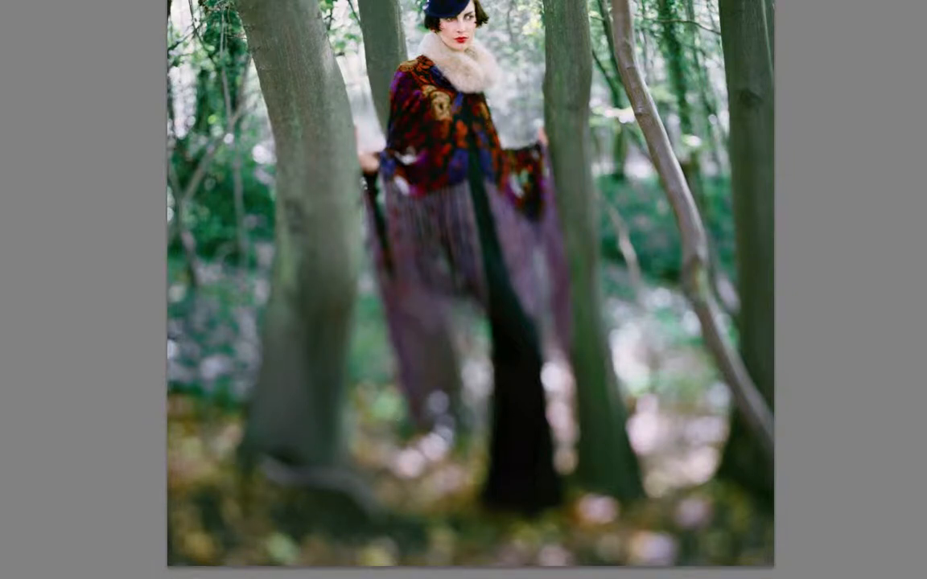
left_click_drag(153, 539, 520, 376)
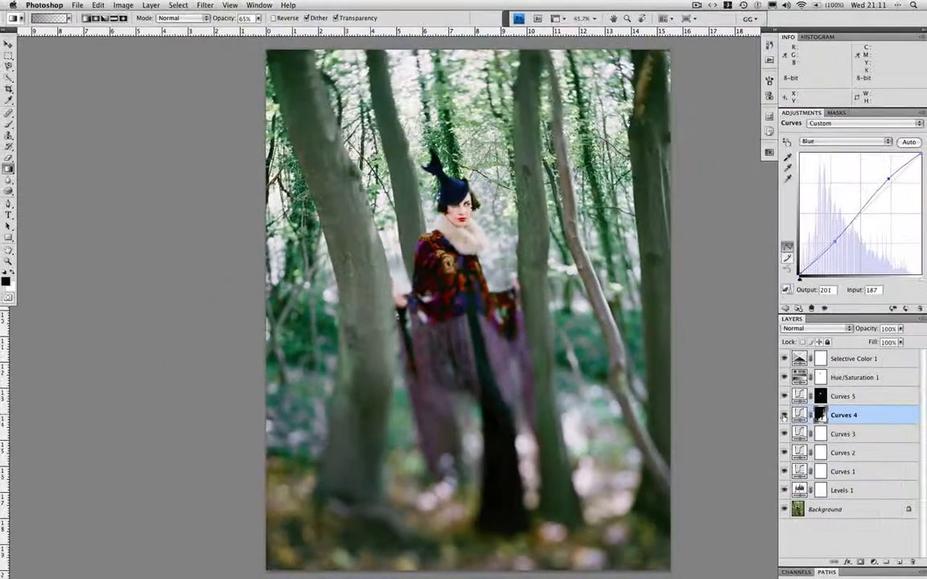
left_click(785, 417)
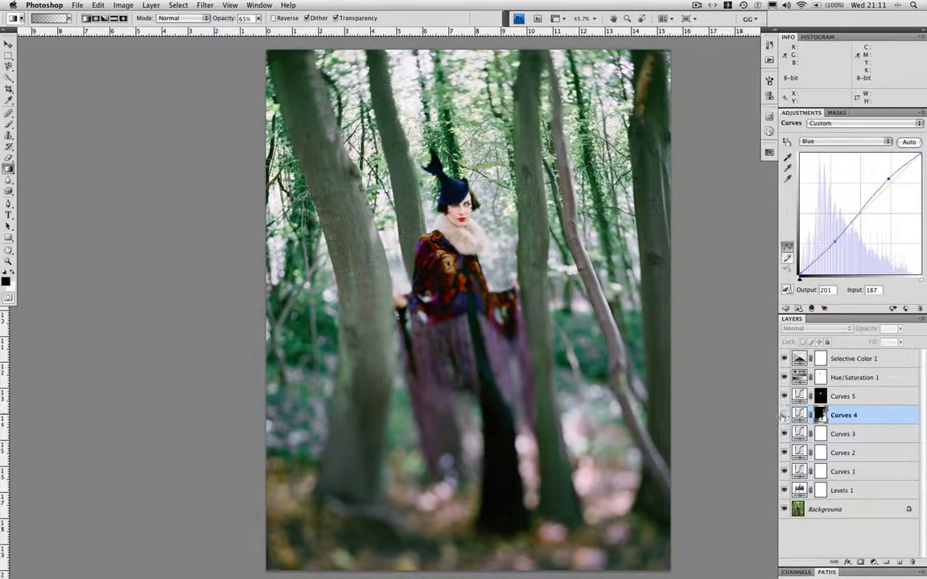
left_click(785, 416)
- Group all the adjustment layers from Selective Color 1 down to Levels 1
key("b")
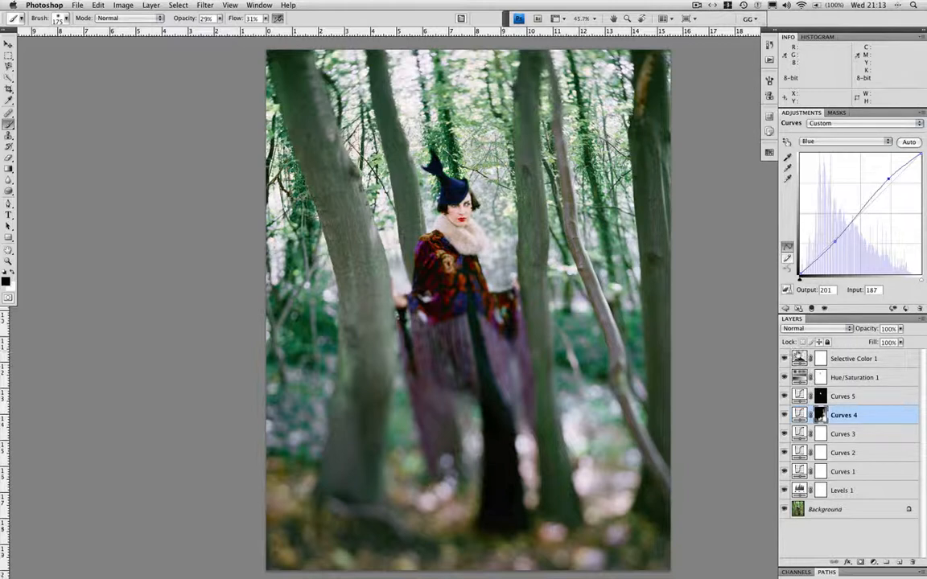
key("alt+period")
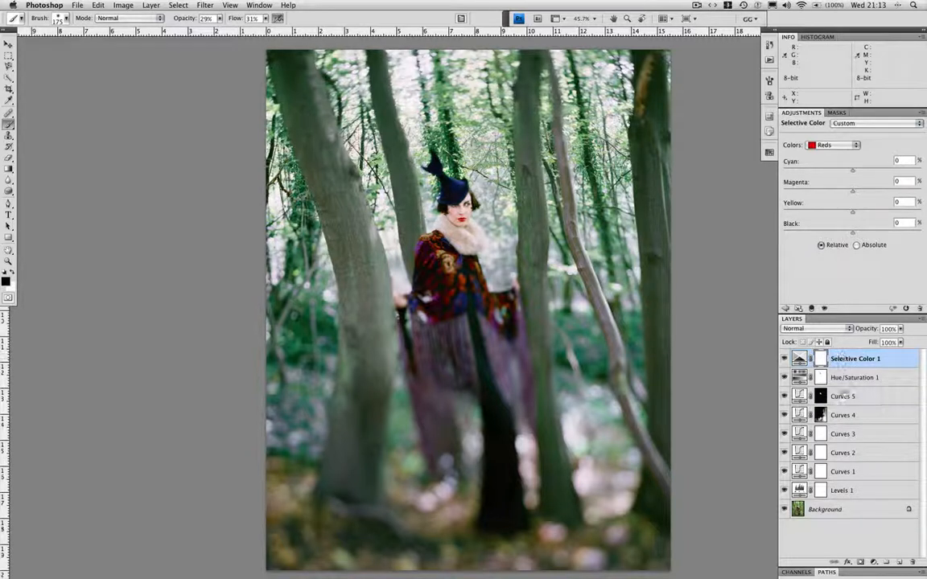
left_click(802, 492, "shift")
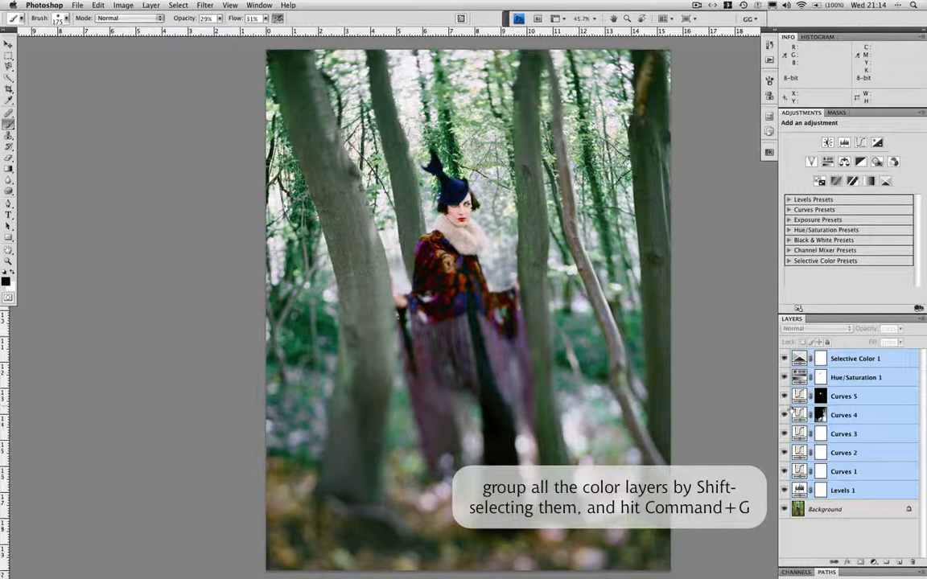
key("super+g")
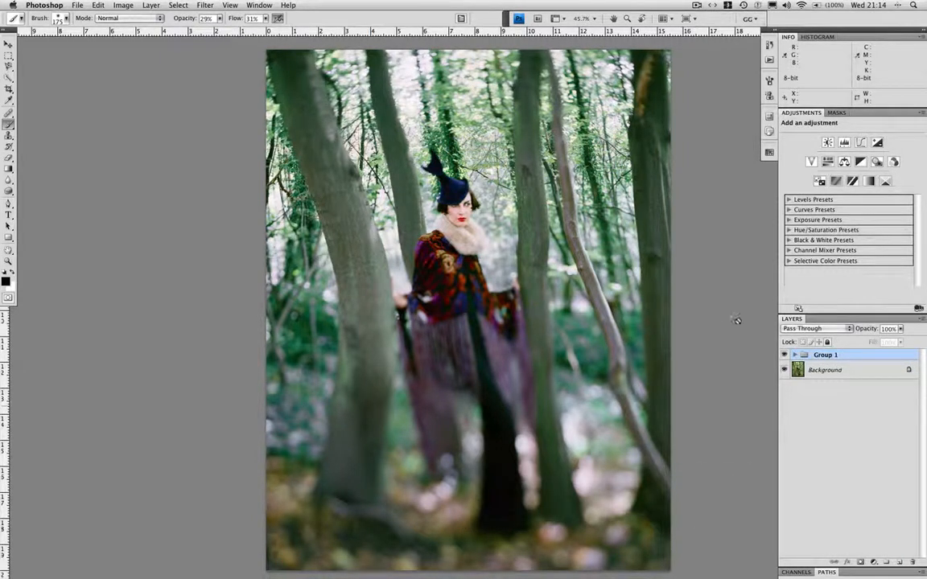
- Rename the adjustment group as colour, and hide and show it to compare the corrected photo with the original
double_click(826, 356)
type("colour")
key("Return")
left_click(785, 355)
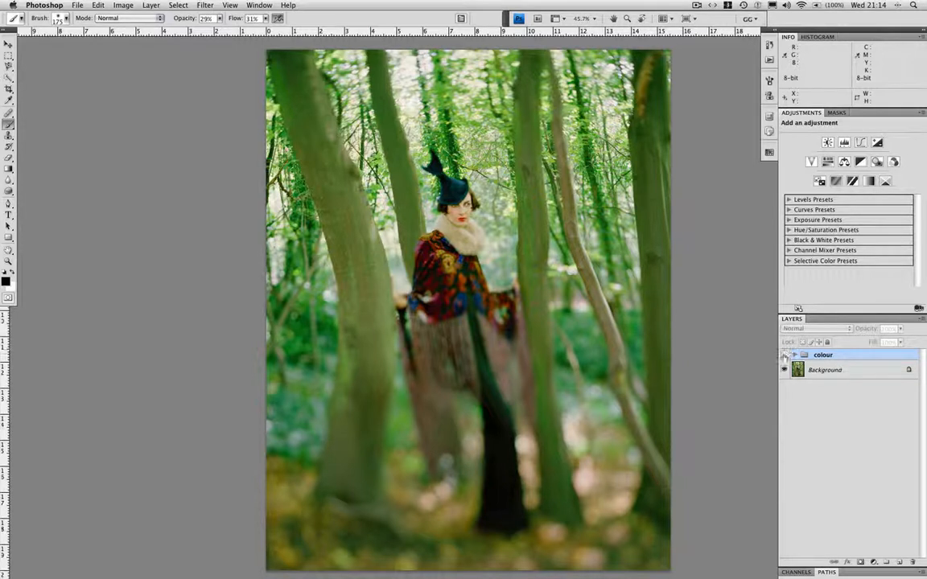
left_click(784, 356)
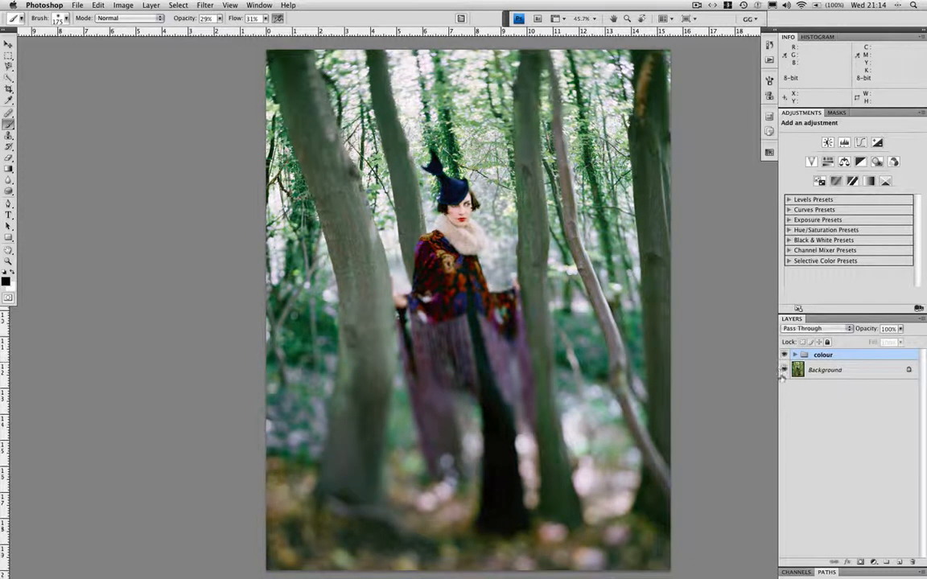